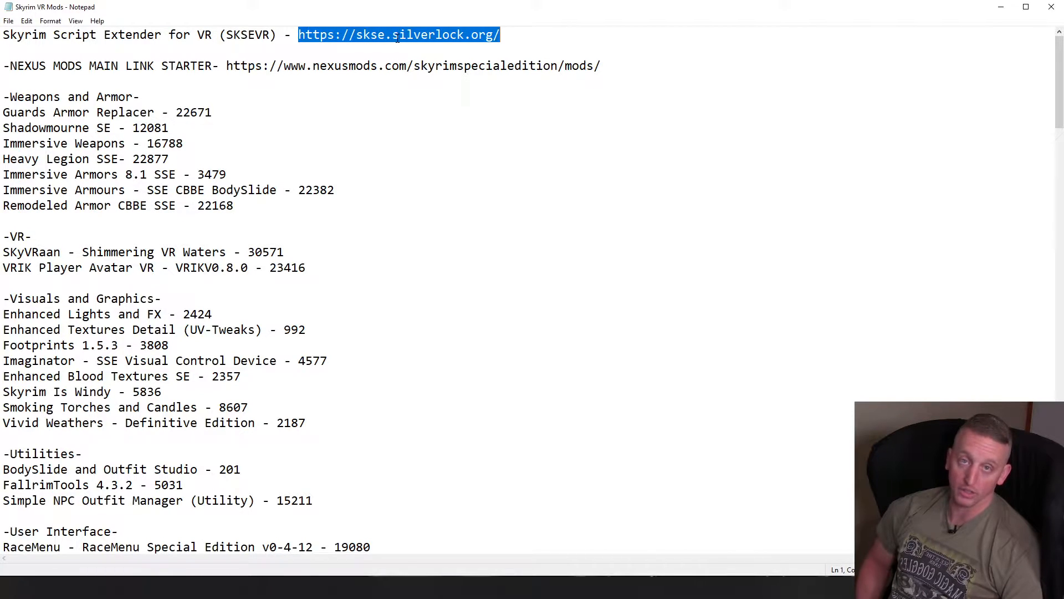
right_click(397, 37)
left_click(430, 75)
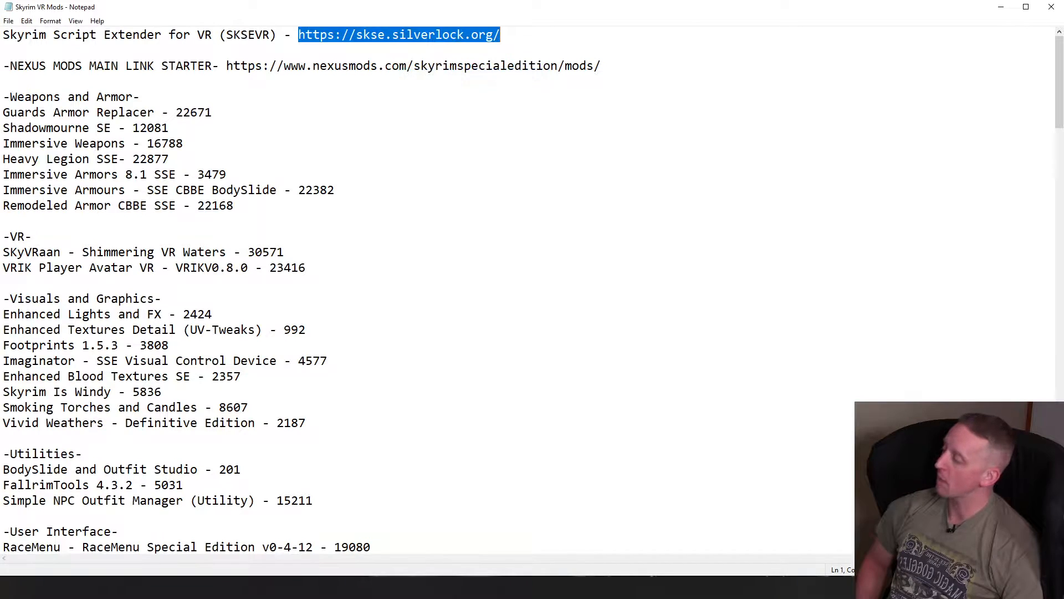
key("alt+Tab")
left_click(133, 25)
right_click(143, 52)
left_click(171, 98)
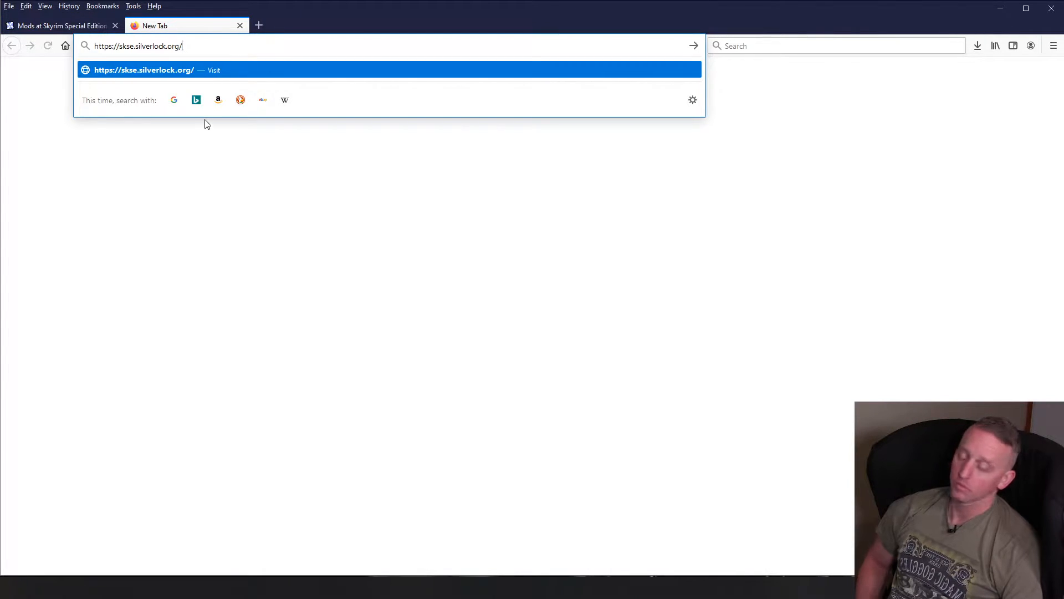
key("Return")
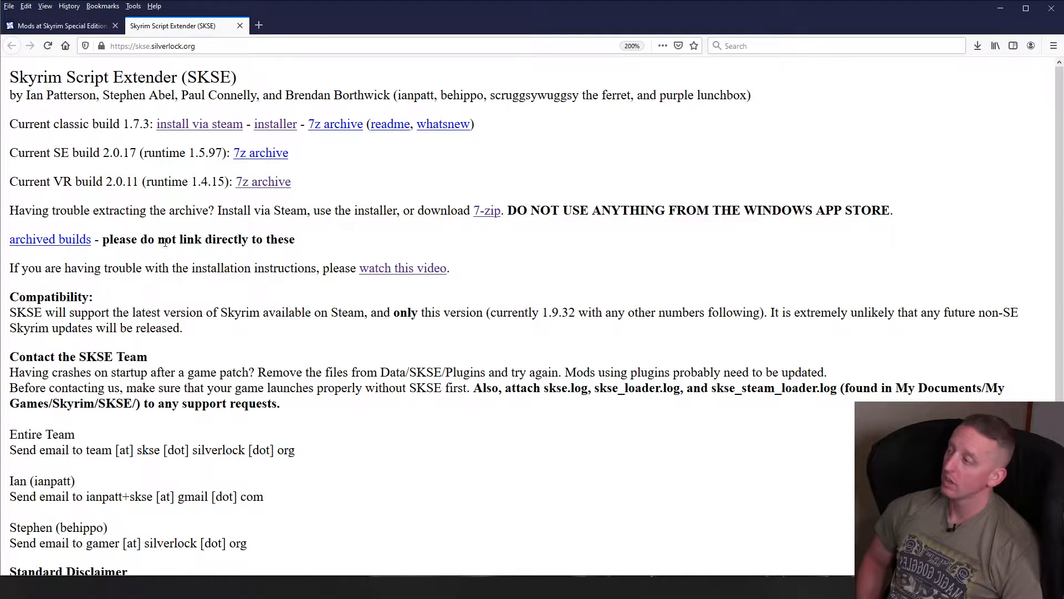
Download the 7z archive of the current VR build 2.0.11, saving it as sksevr_2_00_11.7z
left_click_drag(19, 183, 133, 182)
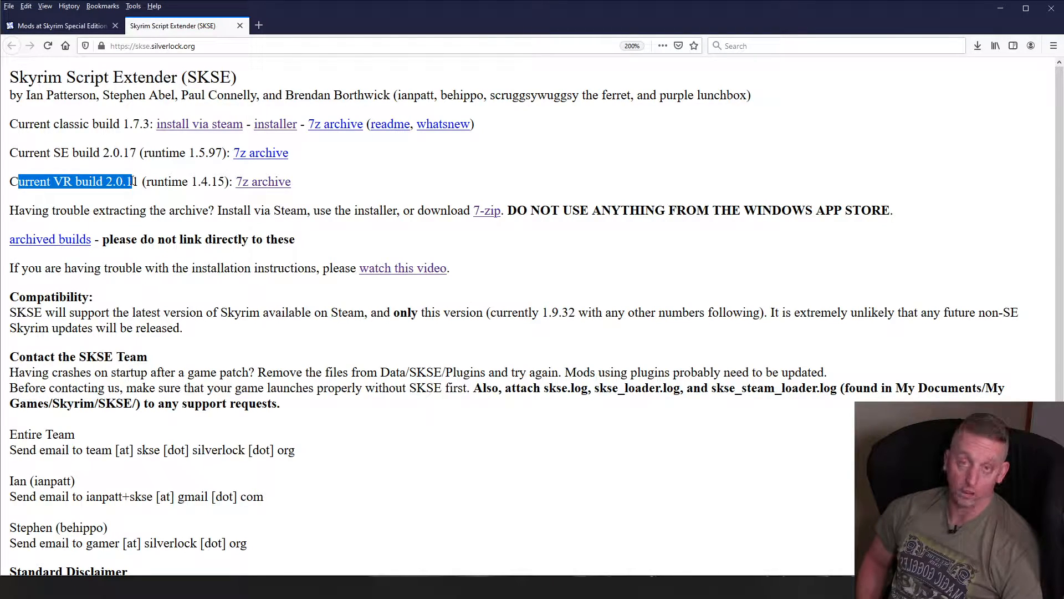
left_click(259, 186)
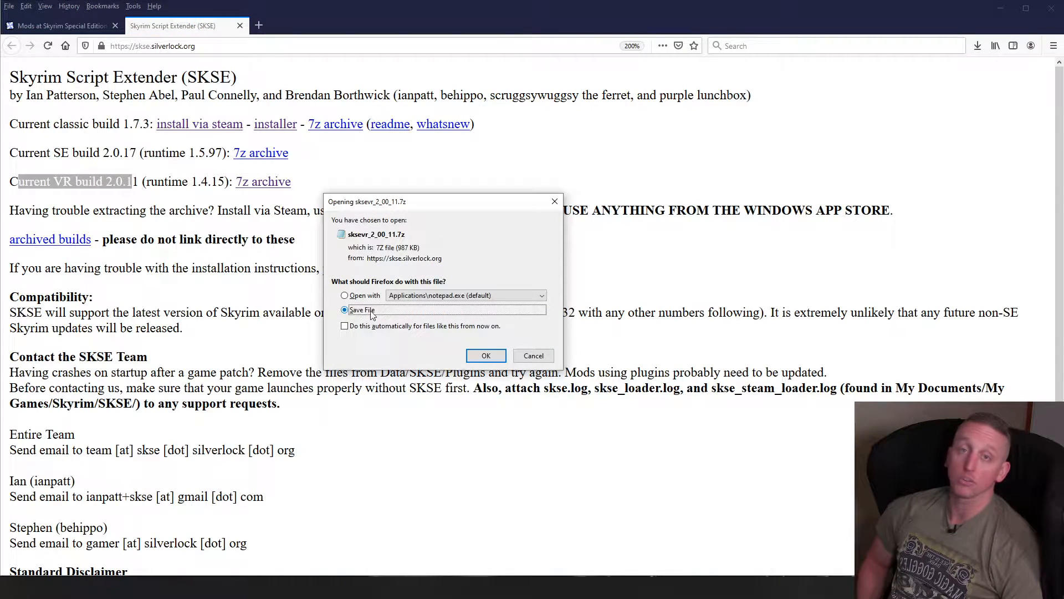
left_click(486, 355)
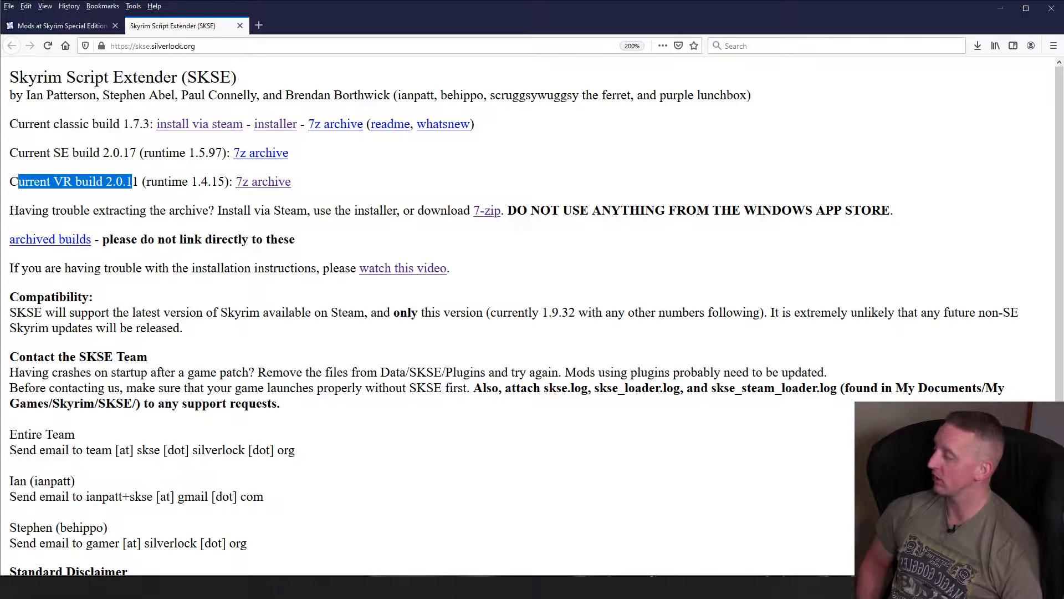
In File Explorer, extract the sksevr_2_00_11 archive in place on drive F: with 7-Zip and open the sksevr_2_00_11 folder
left_click(189, 588)
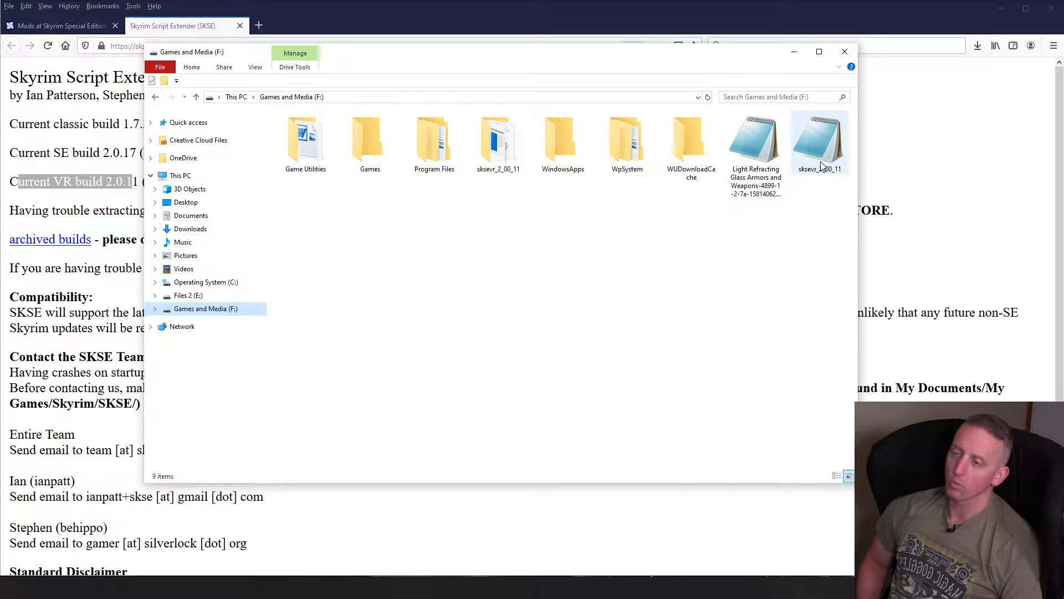
left_click(826, 146)
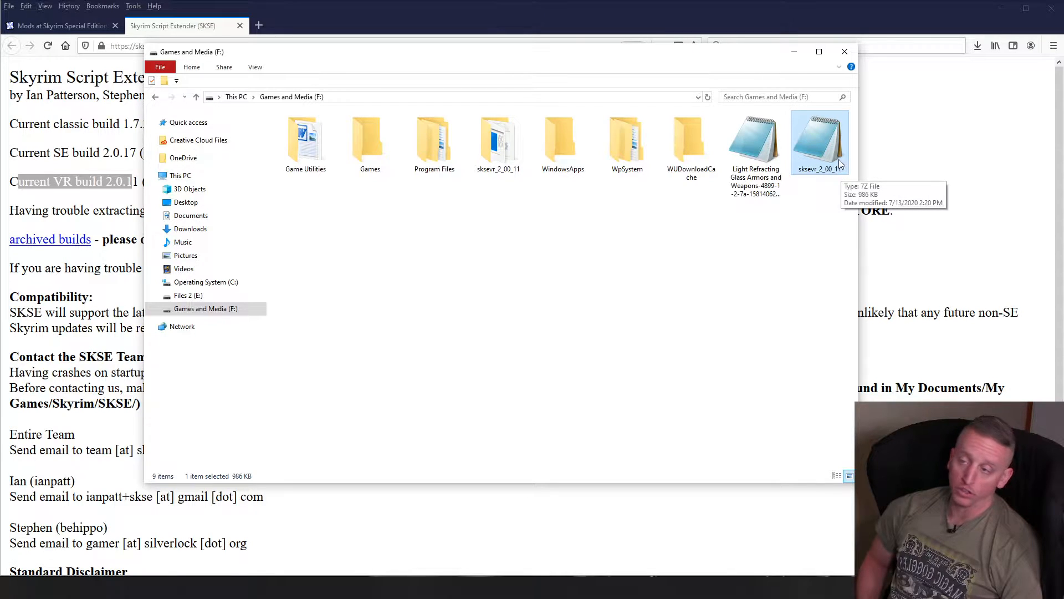
right_click(821, 144)
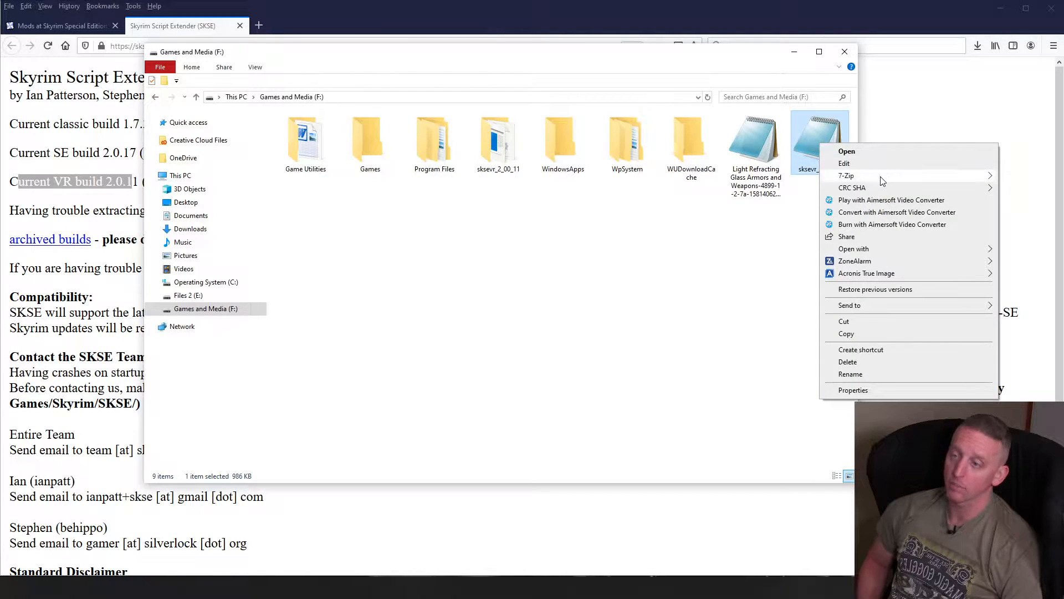
mouse_move(883, 181)
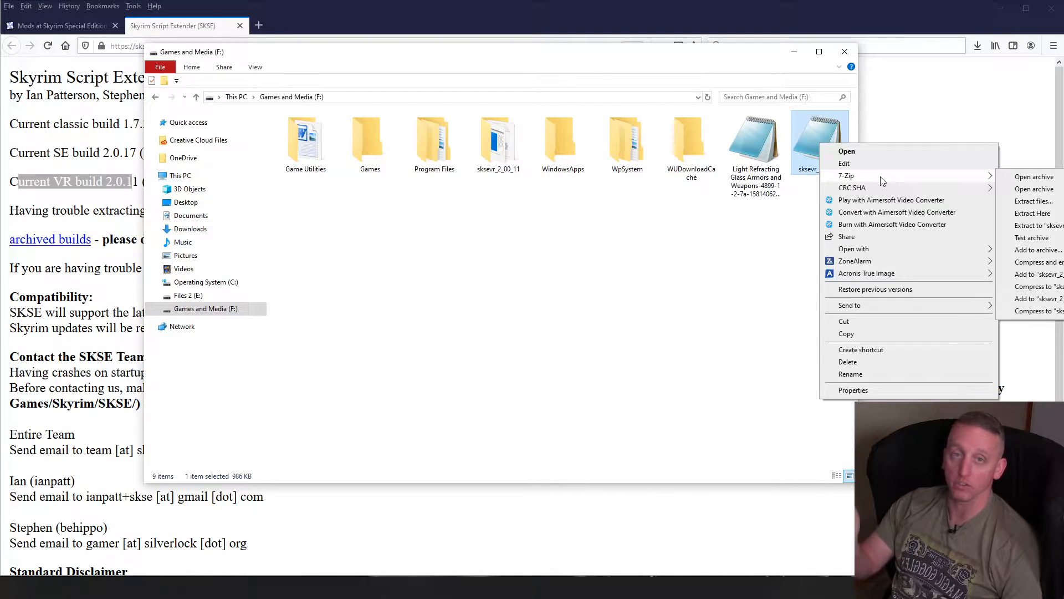
left_click(1031, 213)
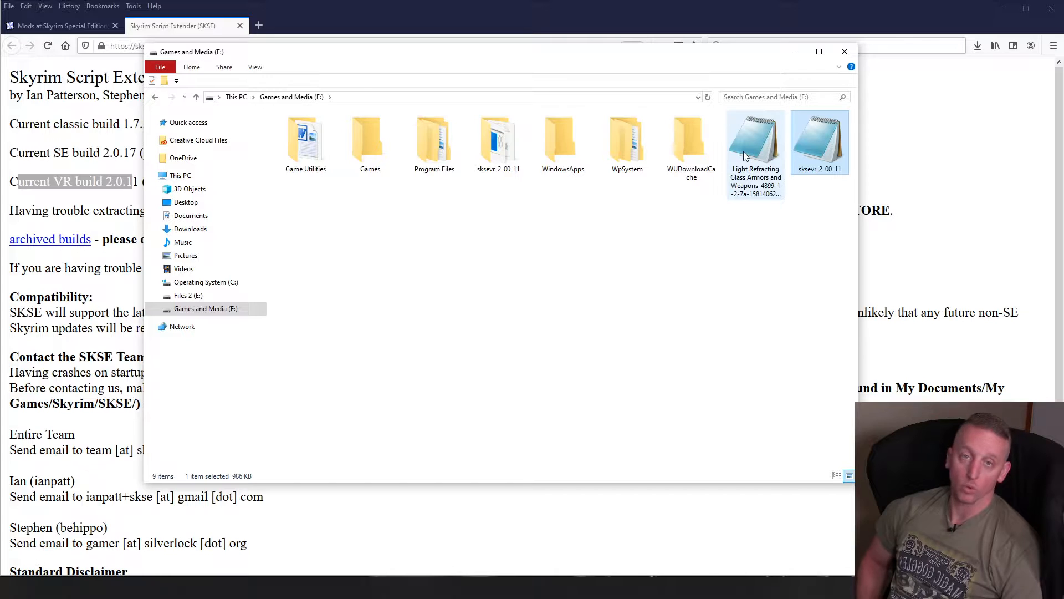
left_click(495, 173)
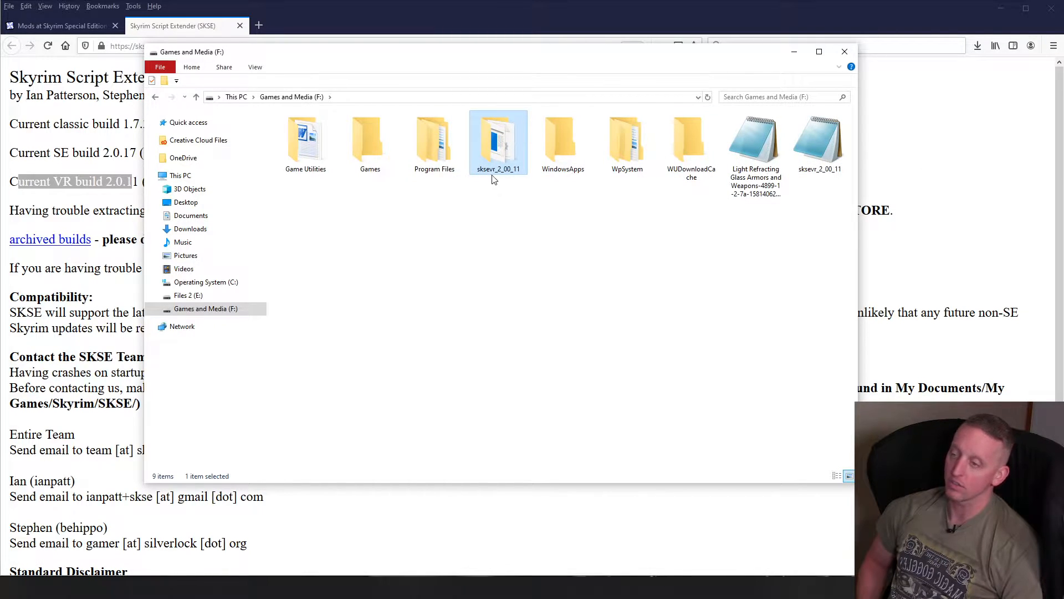
double_click(506, 138)
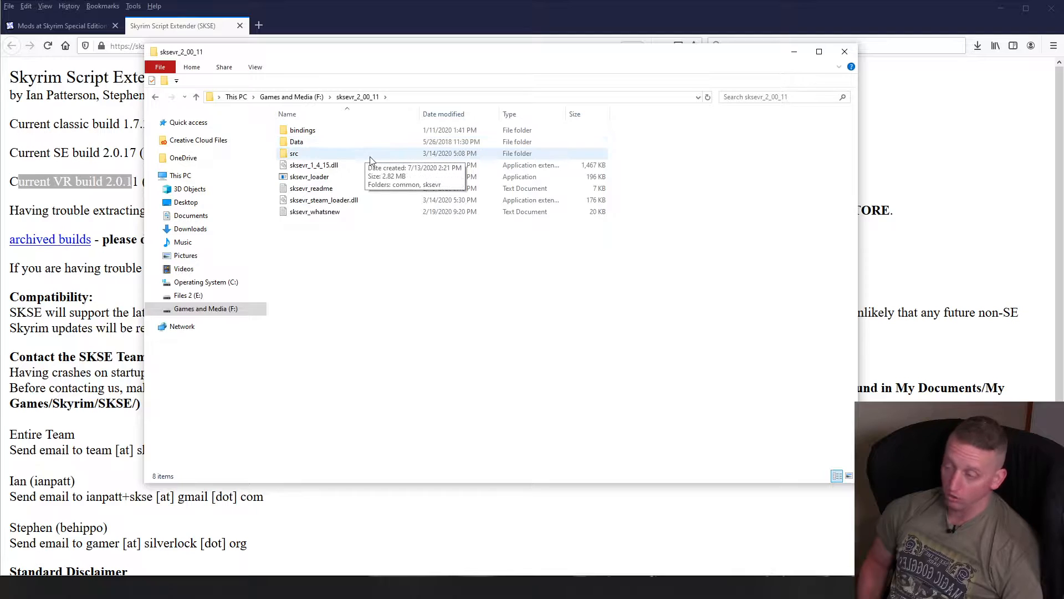
Open a second File Explorer window at the game folder F:\Games\Steam\steamapps\common\SkyrimVR
key("super+e")
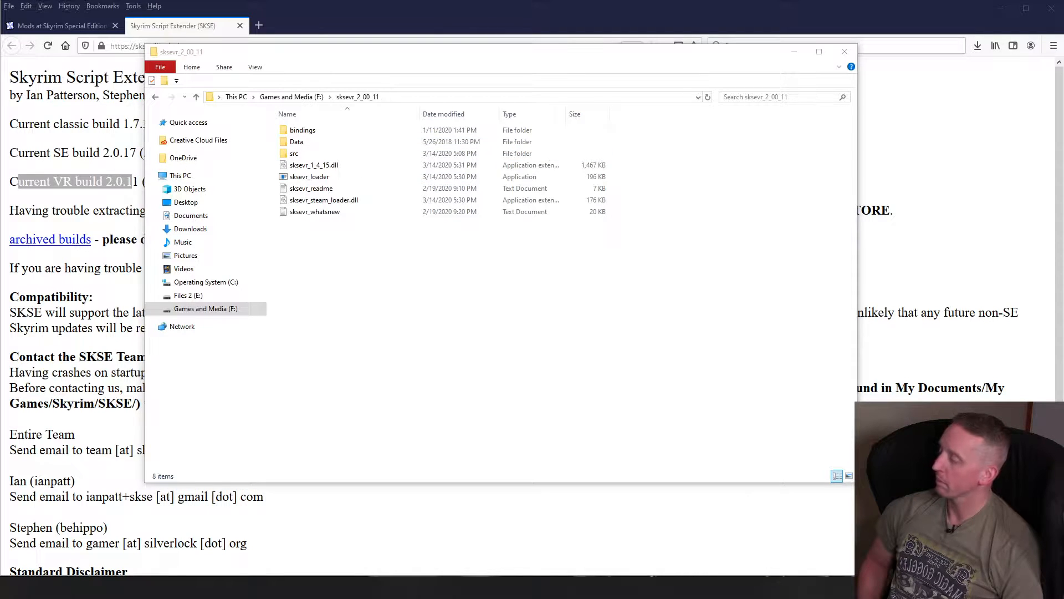
double_click(674, 200)
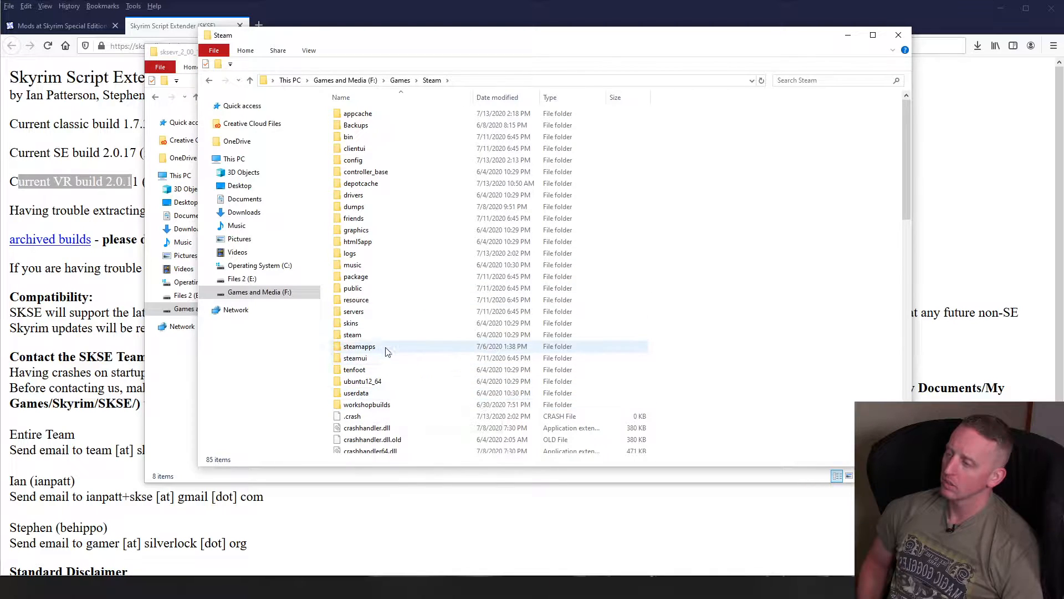
double_click(383, 347)
left_click(415, 116)
double_click(414, 116)
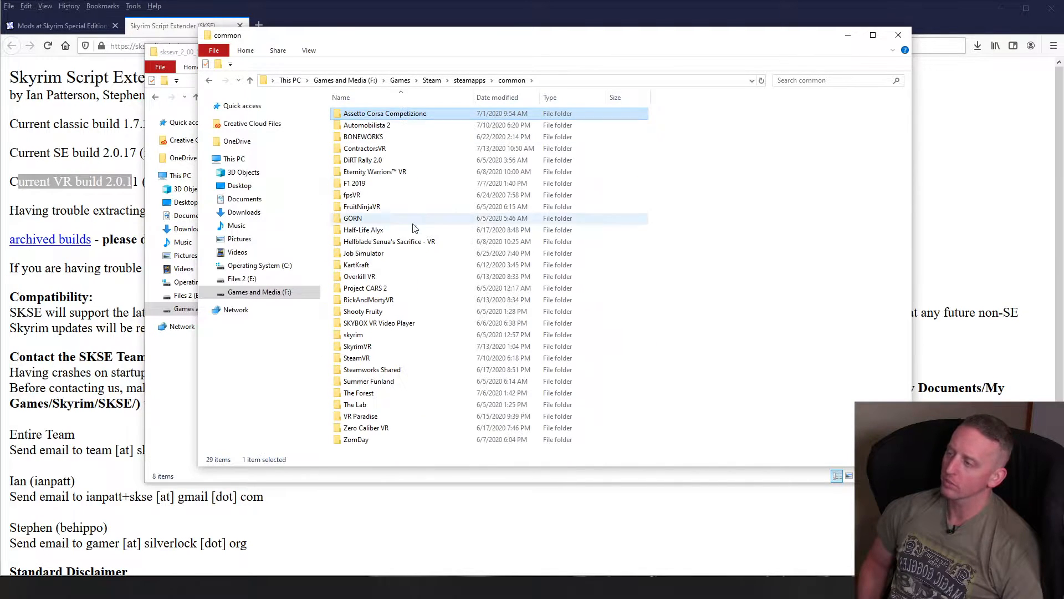
double_click(381, 350)
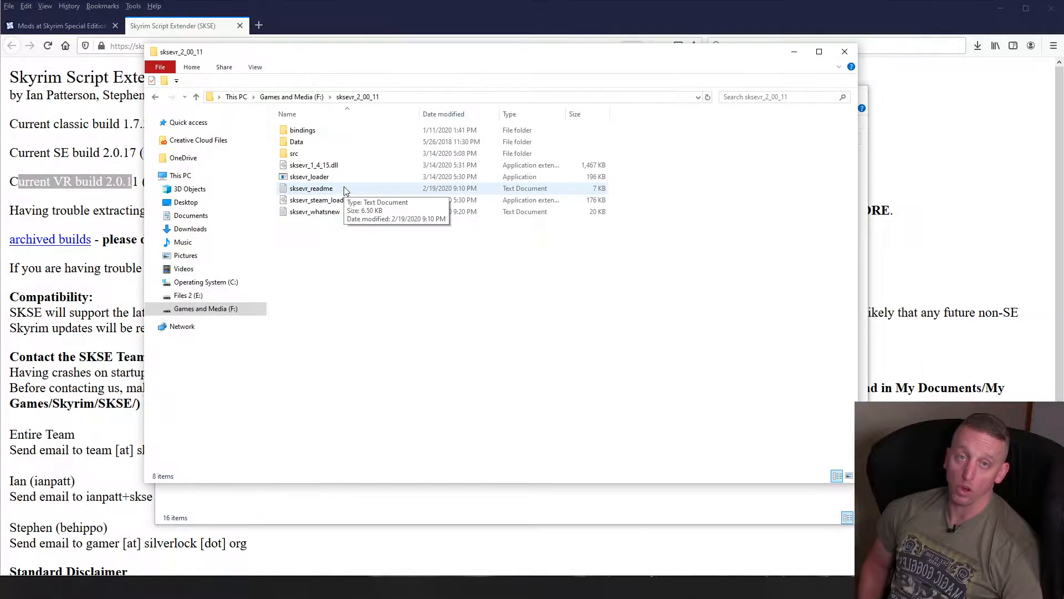
Read the installation instructions in the sksevr_readme file, then minimise it
double_click(344, 187)
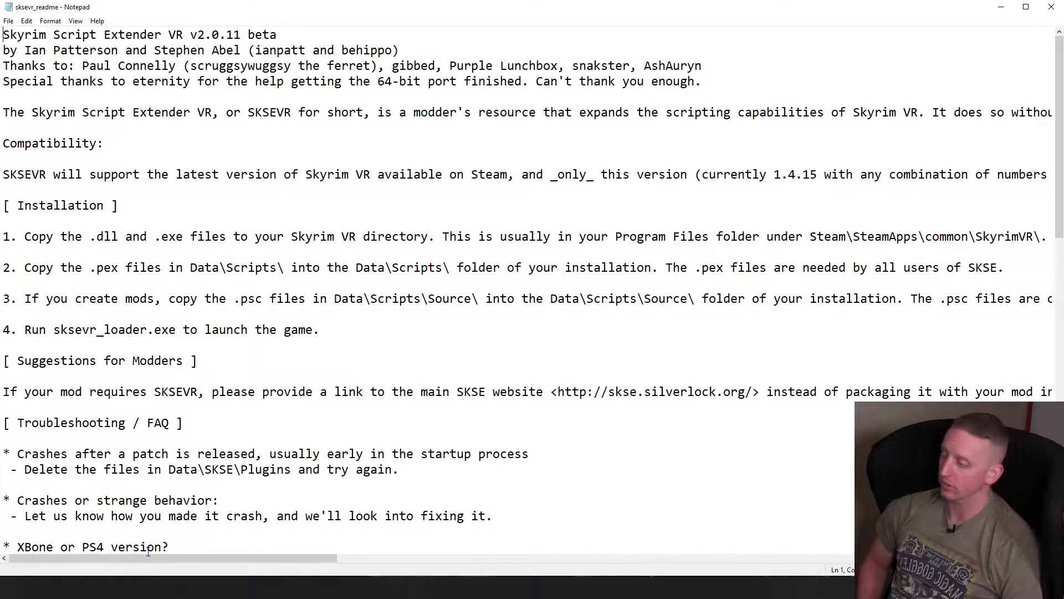
left_click(1002, 8)
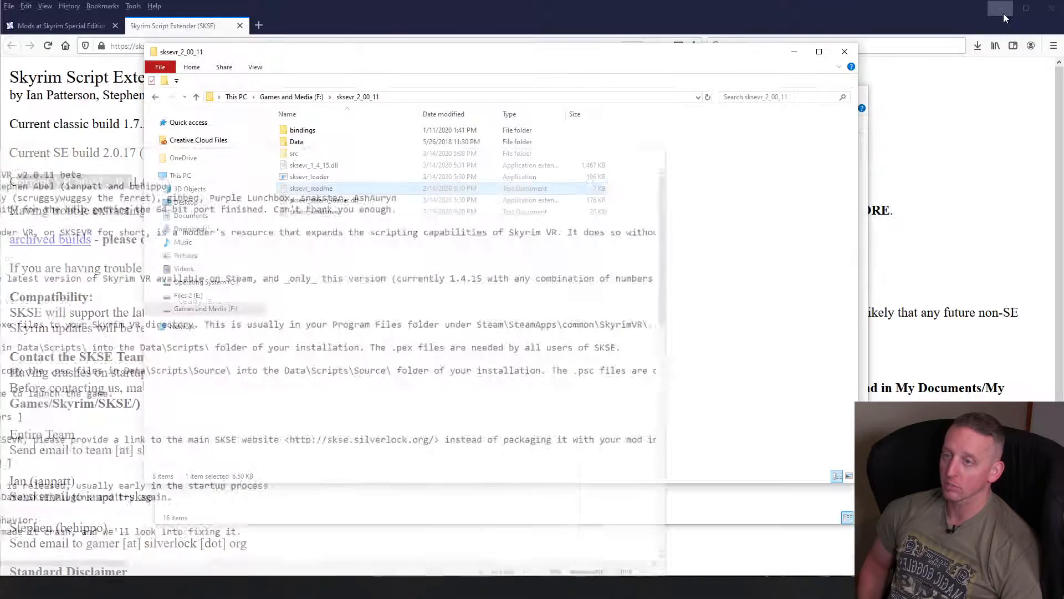
Copy the five loose sksevr files from the sksevr_2_00_11 folder into the SkyrimVR game folder
left_click_drag(395, 253, 331, 165)
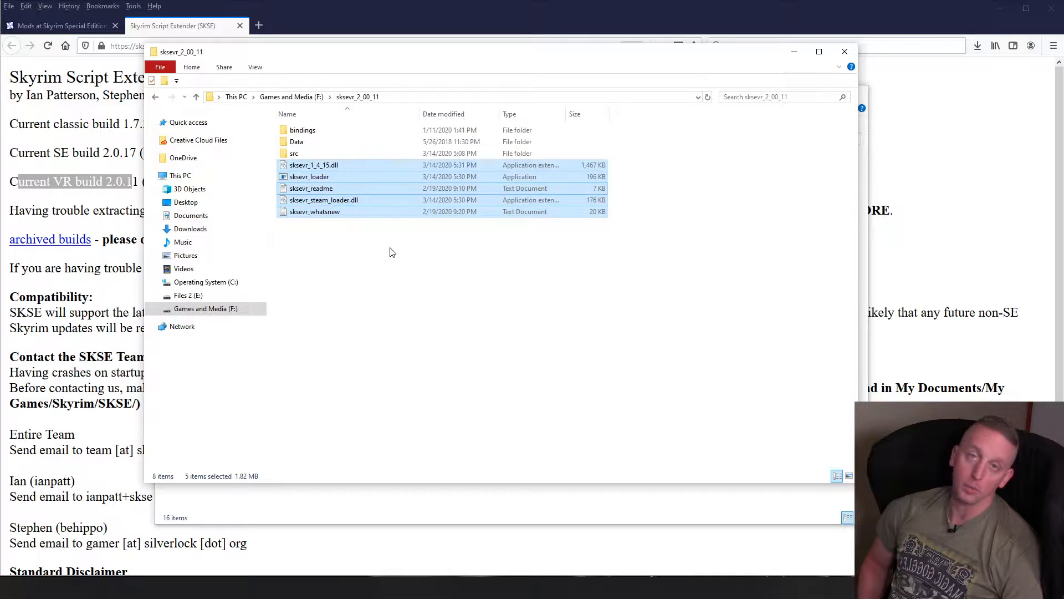
left_click_drag(421, 261, 363, 166)
right_click(363, 165)
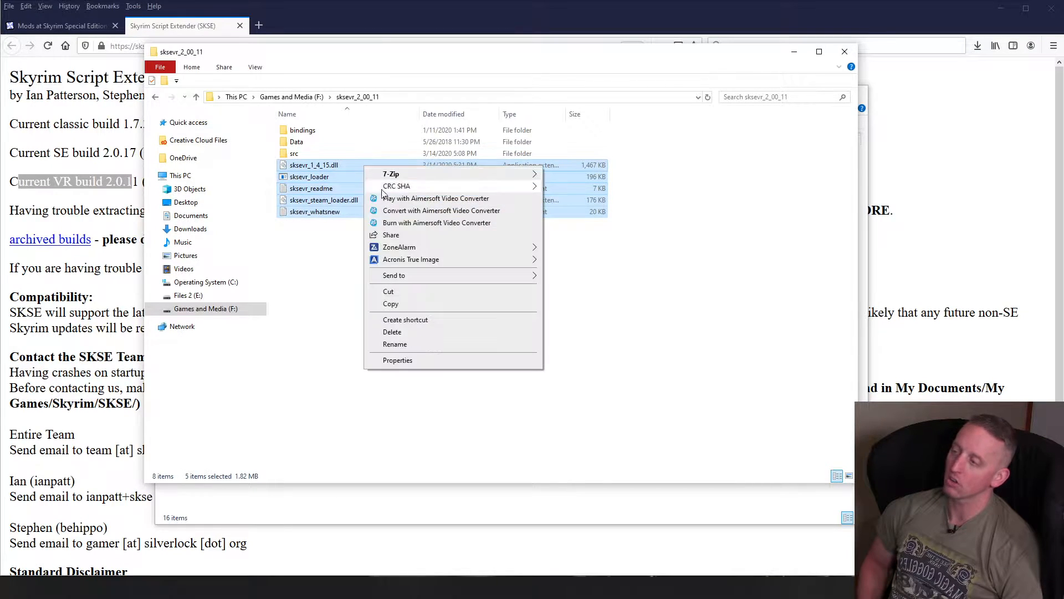
left_click(409, 304)
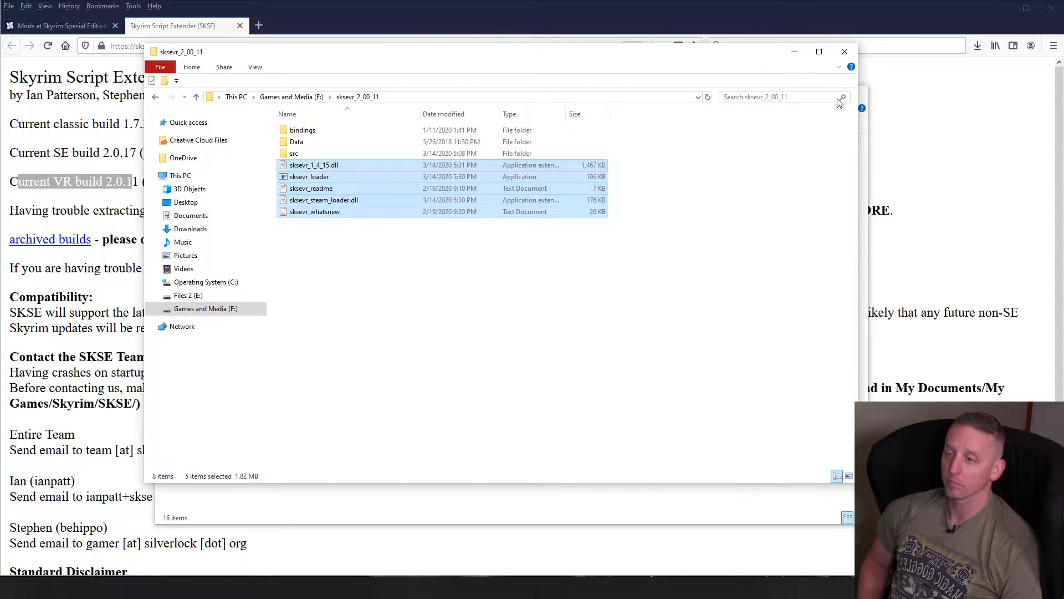
left_click(794, 51)
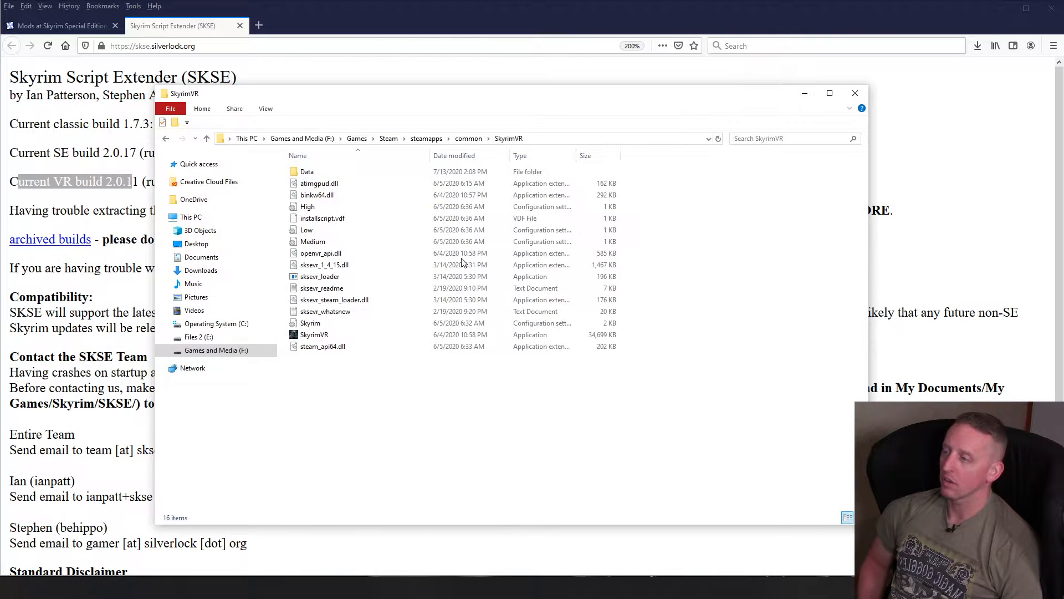
right_click(357, 394)
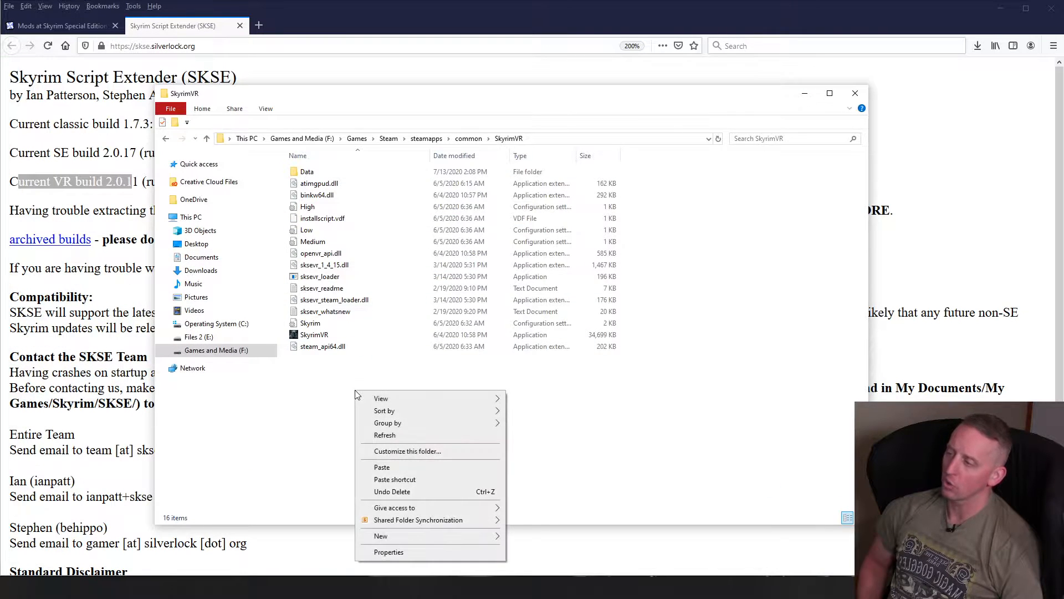
left_click(408, 469)
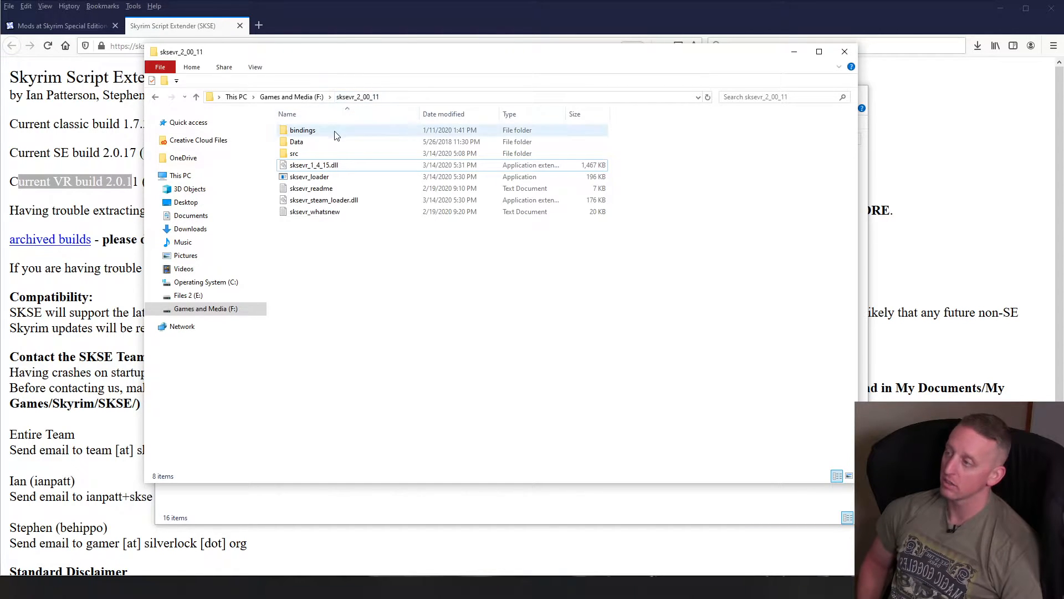
Select the Data folder inside sksevr_2_00_11 and bring up its file actions
left_click(325, 142)
right_click(325, 145)
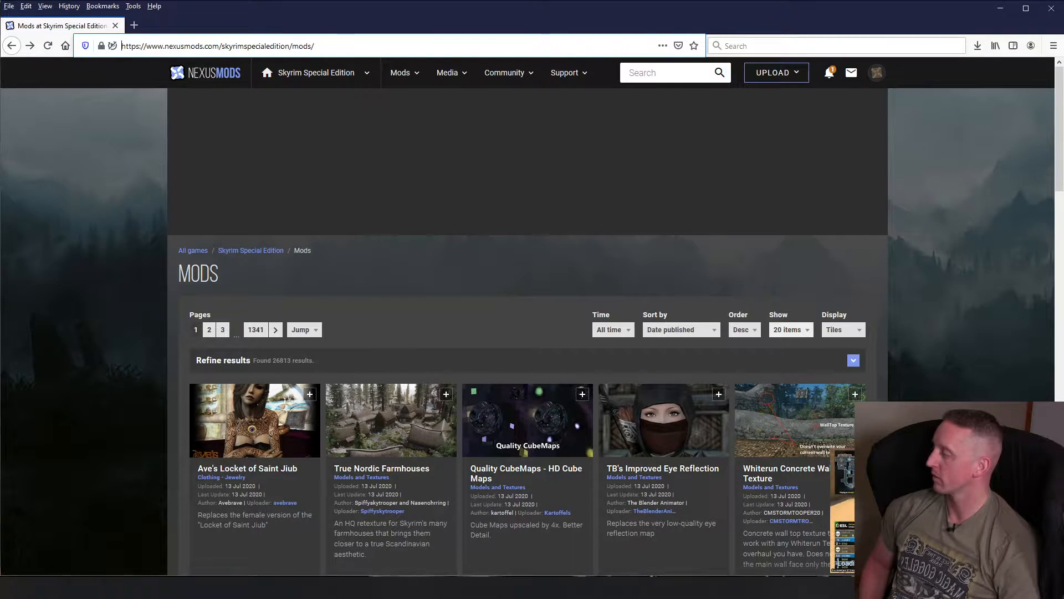
Switch to the Skyrim VR Mods list in Notepad and review its categories, the Nexus main link and the mod ID numbers
key("alt+Tab")
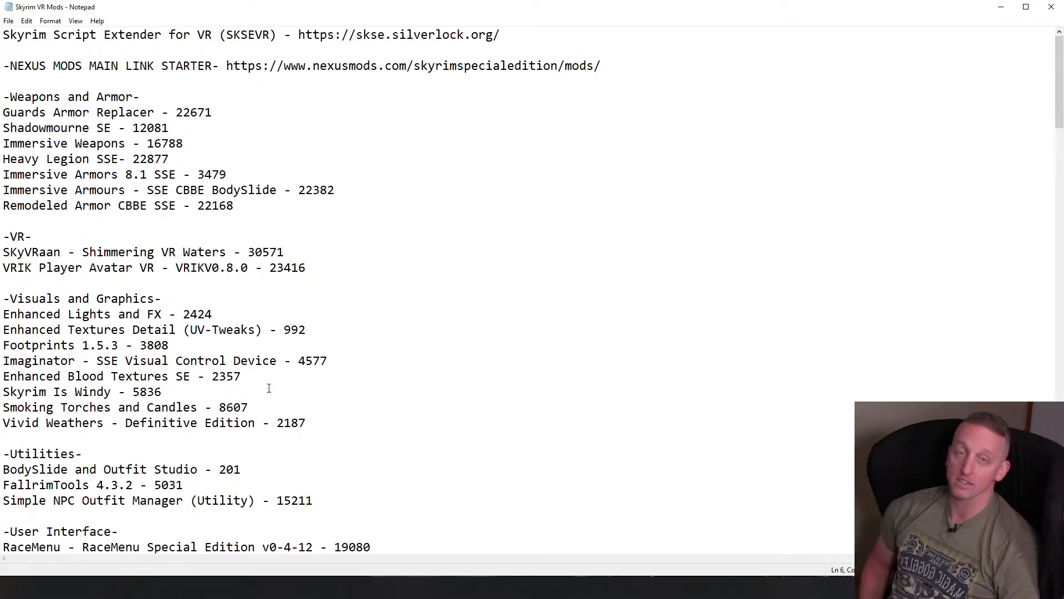
scroll(306, 352, "down", 20)
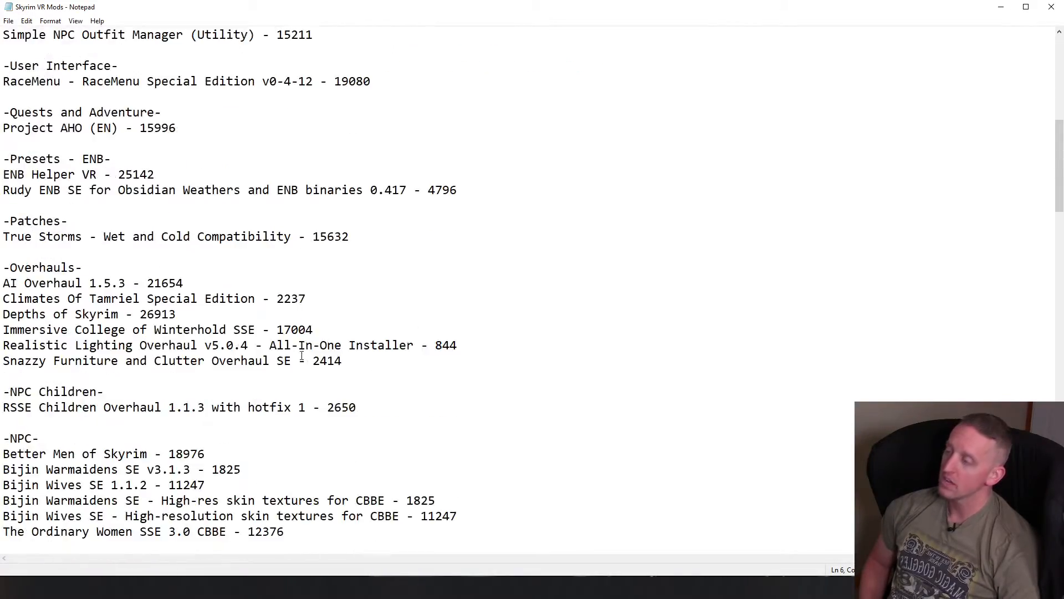
scroll(294, 350, "up", 7)
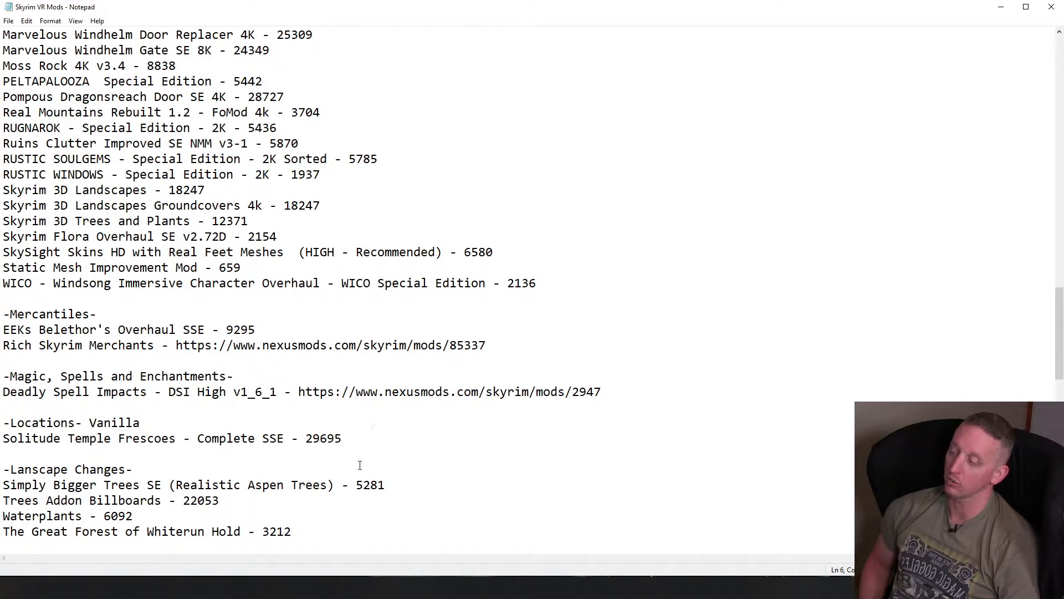
scroll(359, 465, "up", 20)
key("Down")
key("Down")
left_click_drag(227, 66, 618, 72)
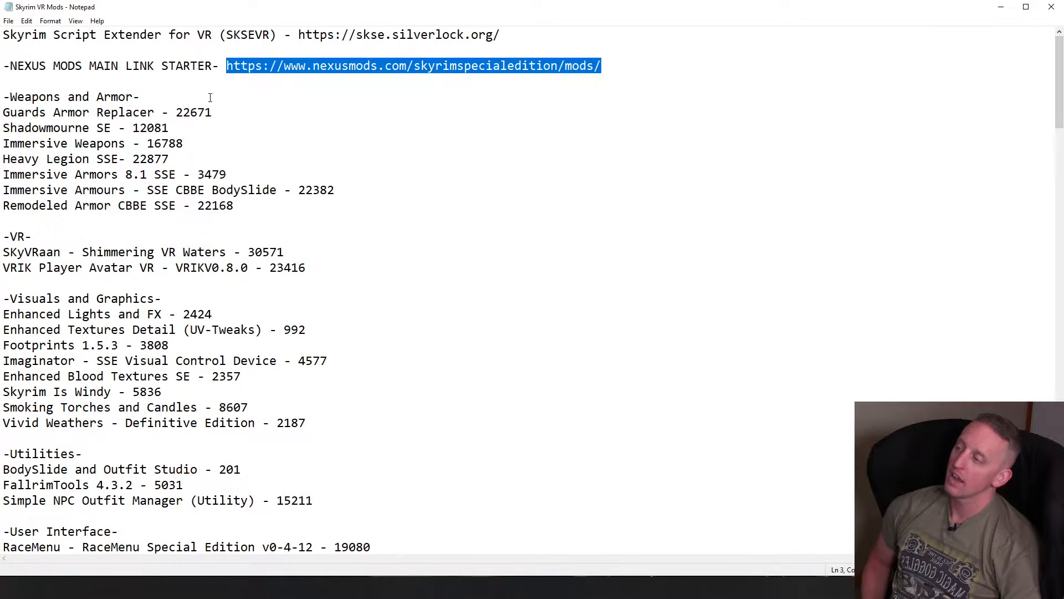
left_click(611, 70)
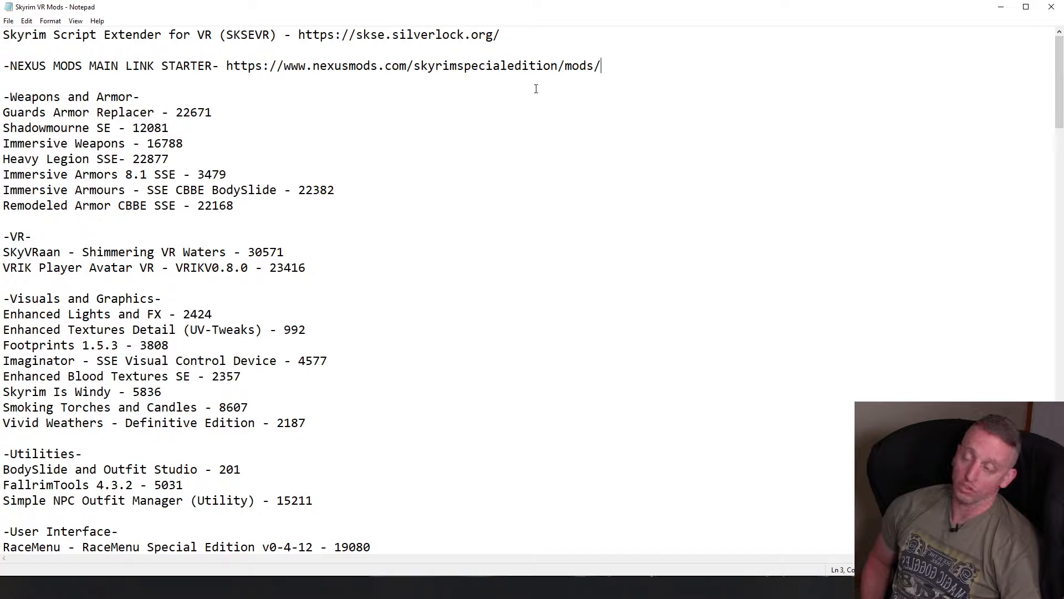
left_click_drag(299, 190, 349, 189)
left_click(382, 165)
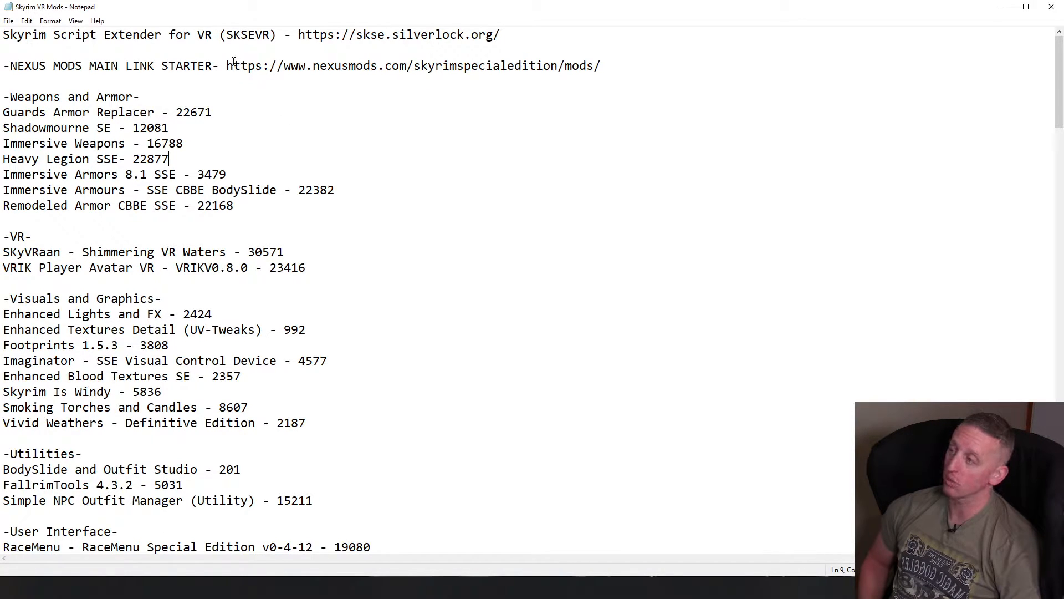
Copy the Nexus mods main link from the Notepad list and switch to its Skyrim Special Edition mods page in Firefox
left_click_drag(227, 65, 600, 67)
right_click(598, 69)
left_click(616, 104)
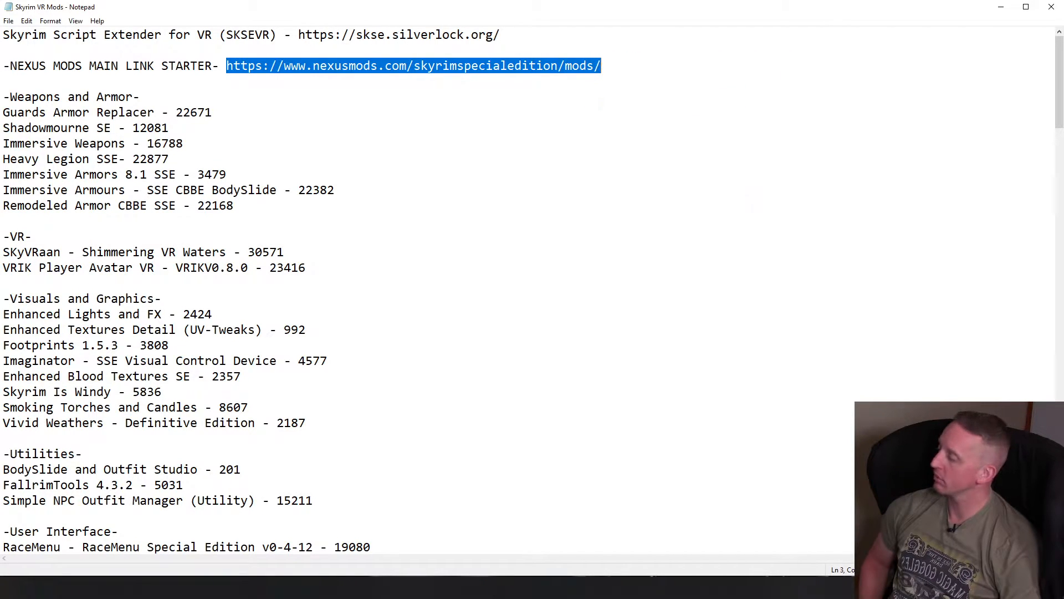
key("alt+Tab")
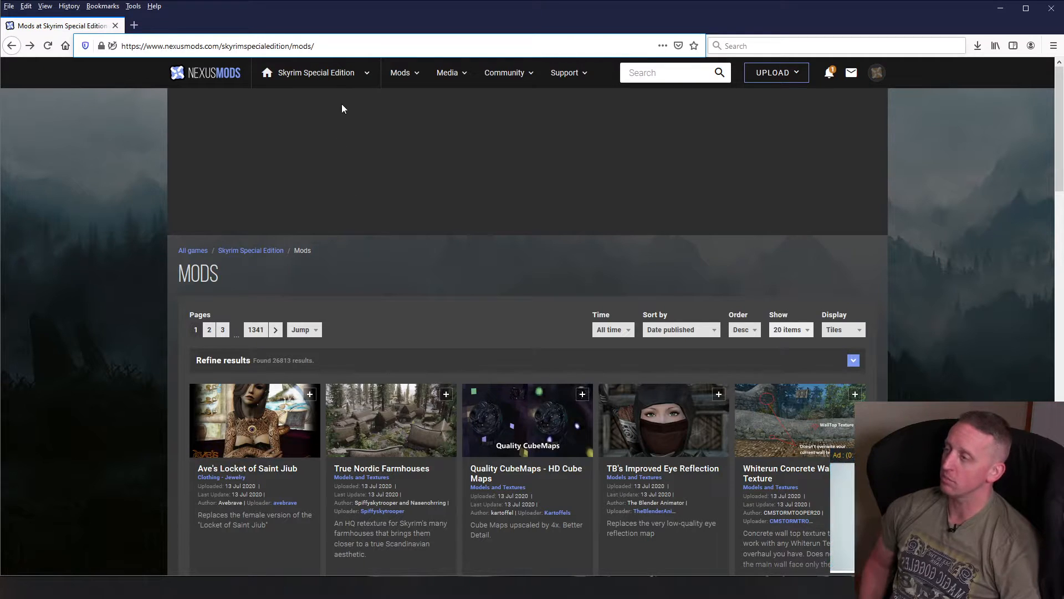
left_click(326, 46)
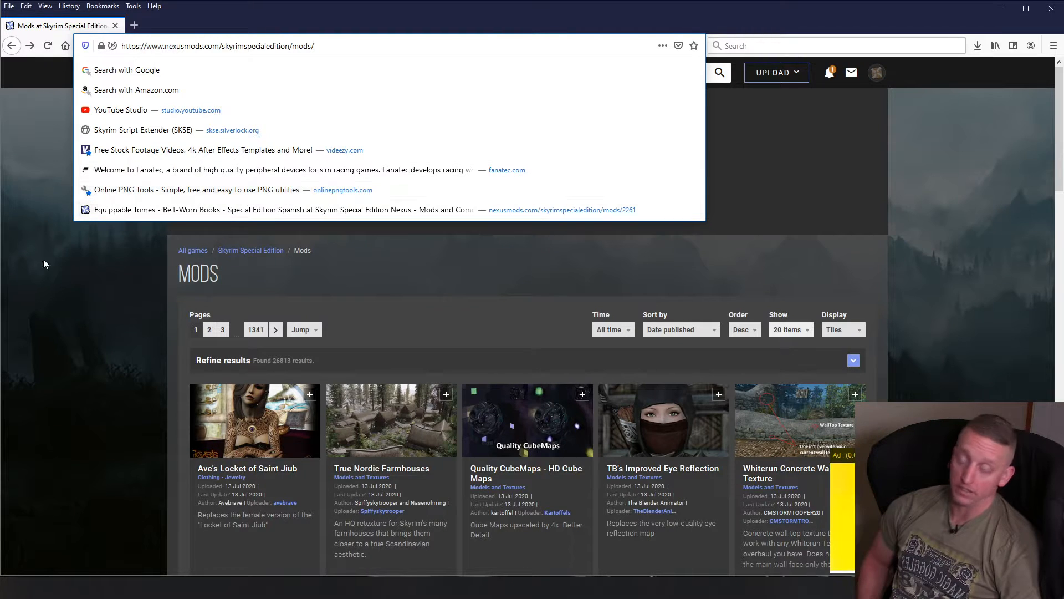
Recheck the mod list, then append the ID 992 to the Nexus mods link in the browser and load the page
key("alt+Tab")
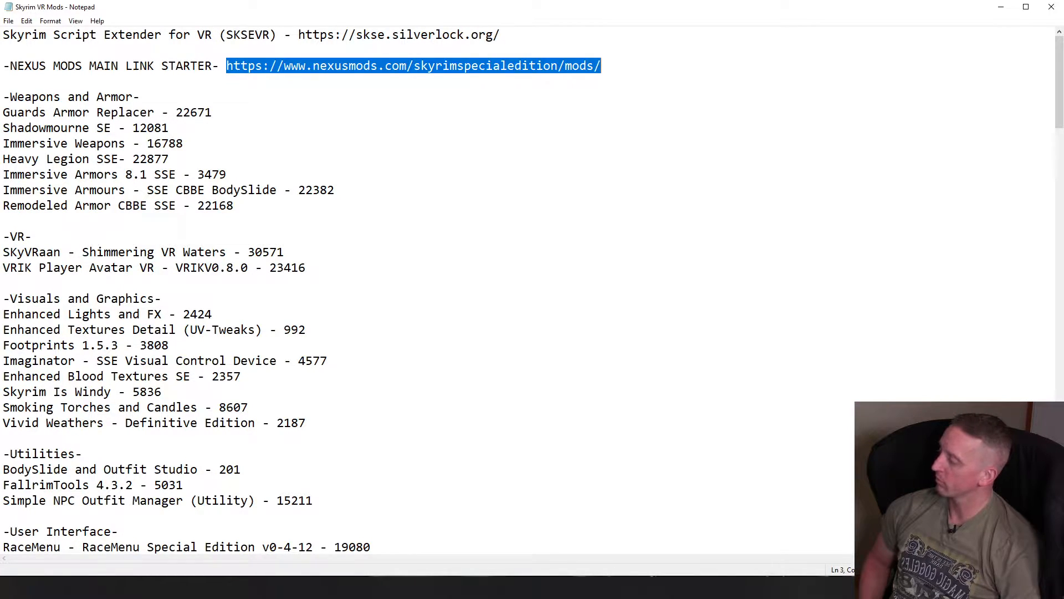
key("alt+Tab")
left_click(379, 48)
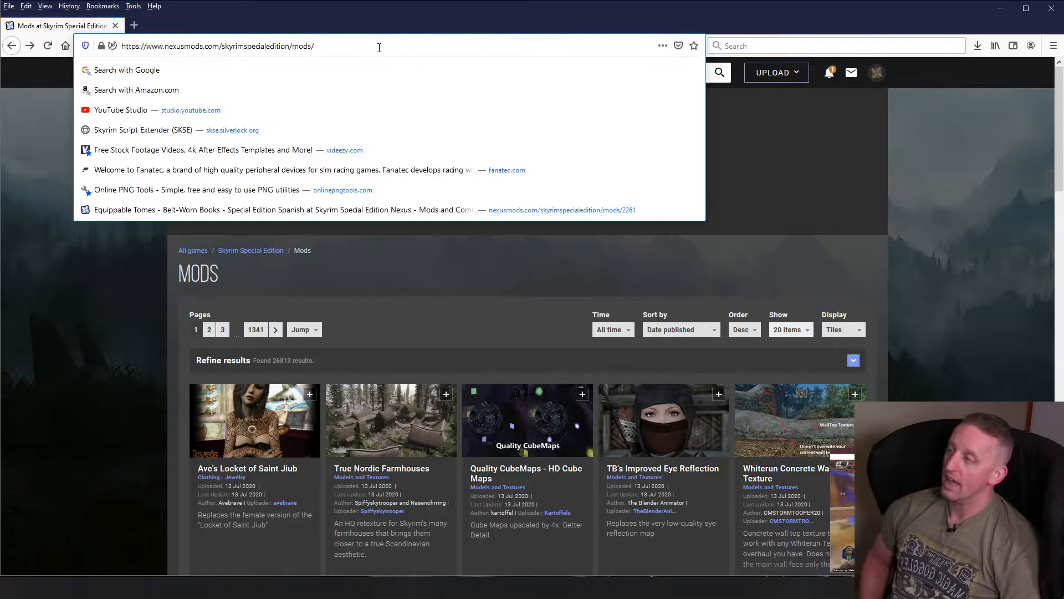
type("992")
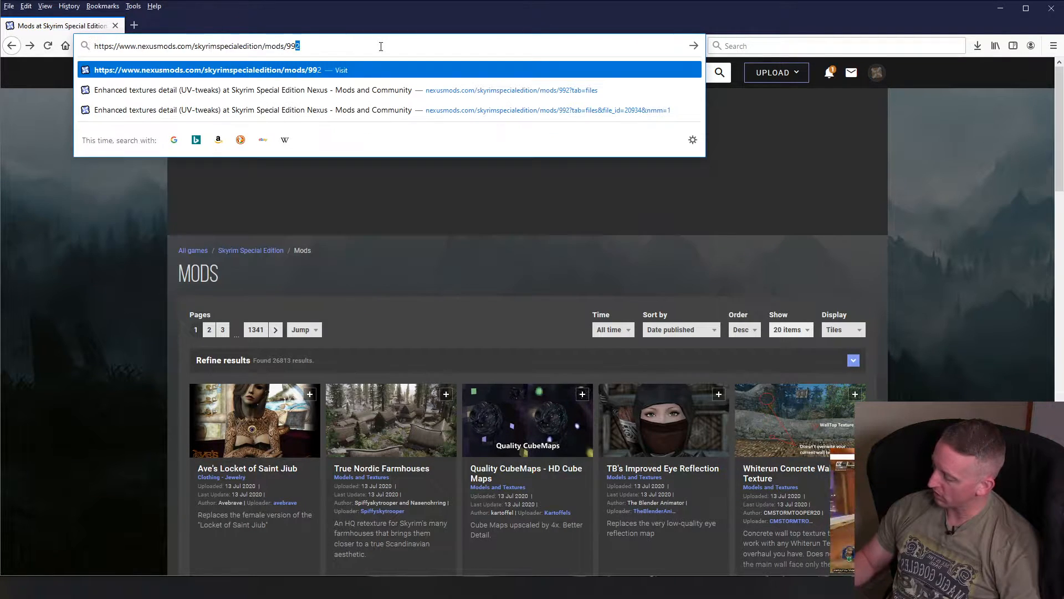
key("Return")
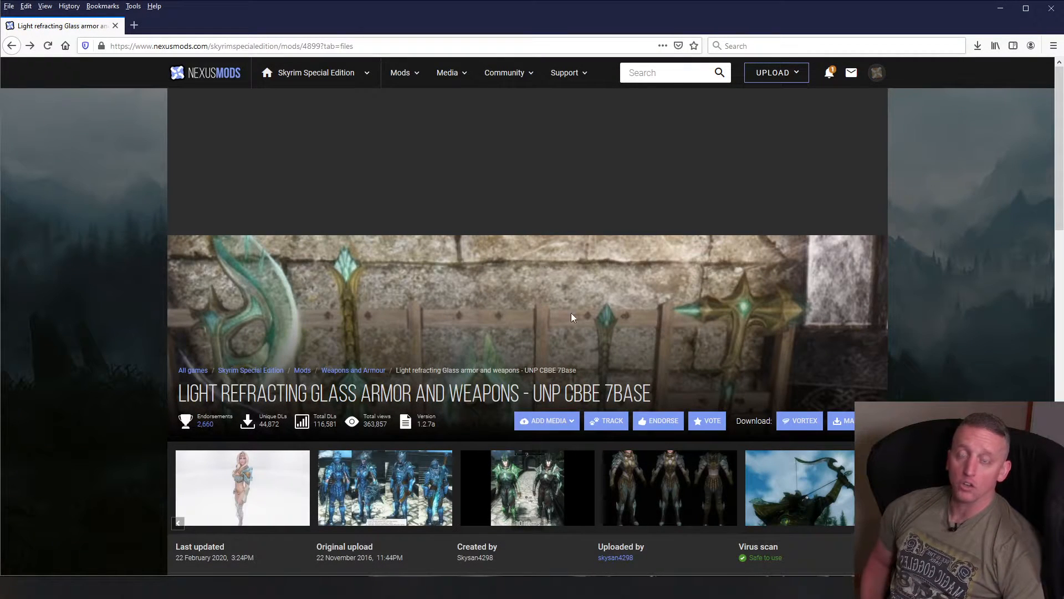
Review the Light Refracting Glass Armor and Weapons mod page, including its description, images and videos
scroll(499, 393, "down", 1)
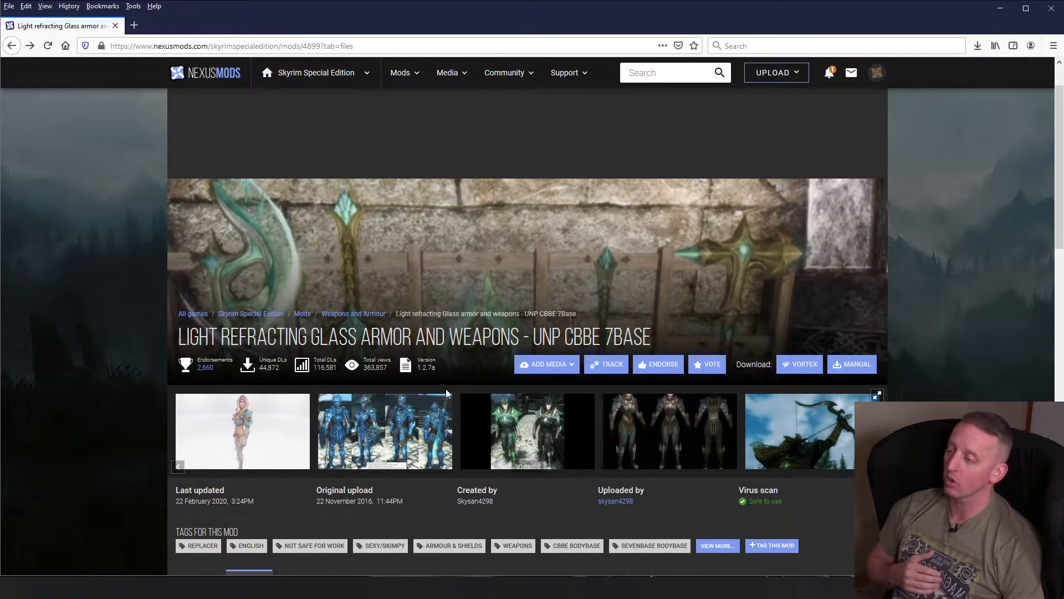
scroll(340, 227, "down", 2)
scroll(340, 227, "down", 2)
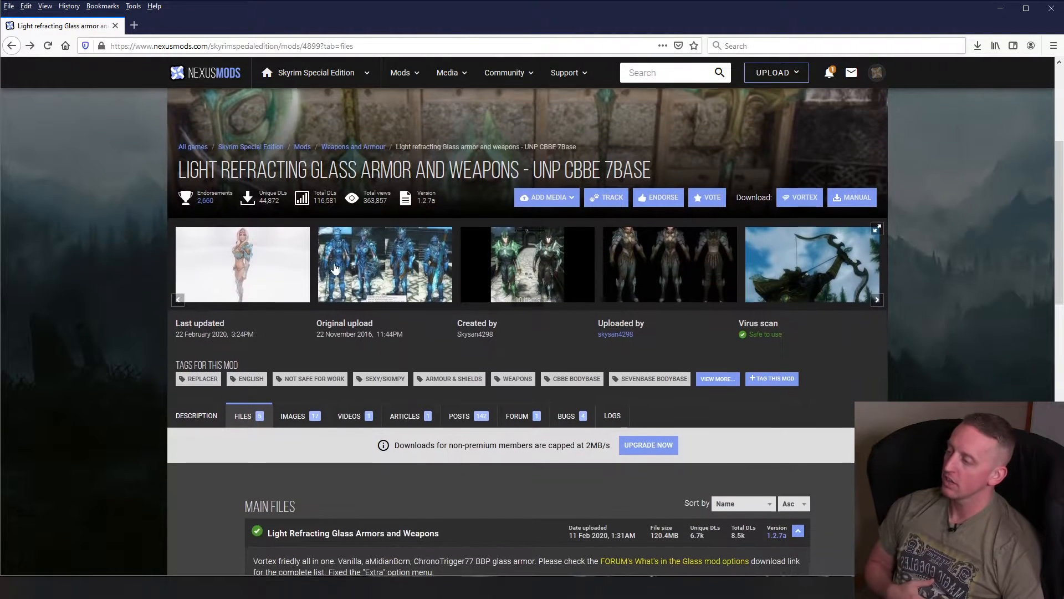
scroll(220, 415, "down", 1)
left_click(195, 357)
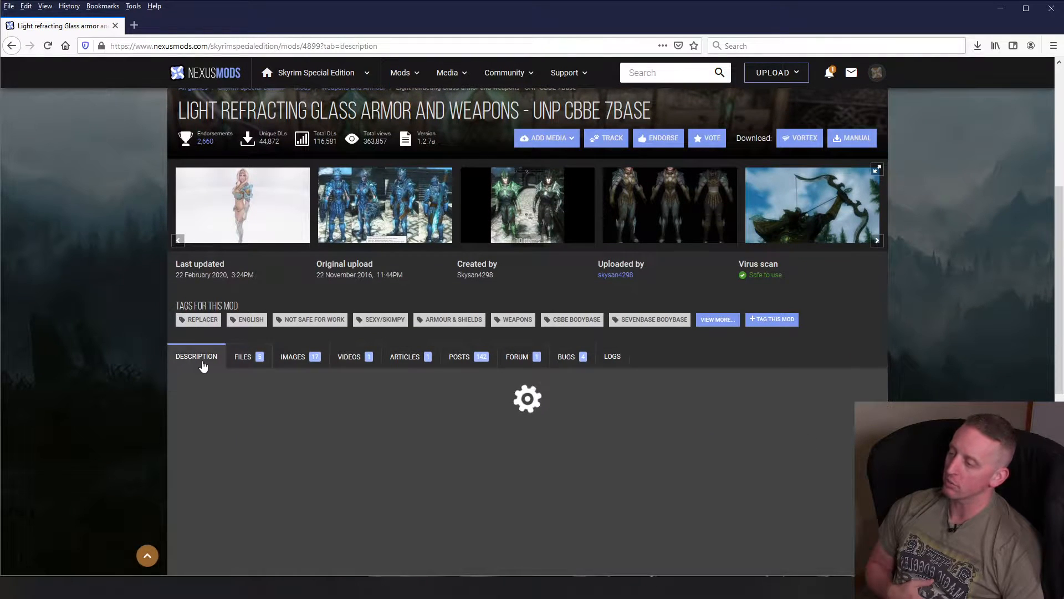
left_click(295, 357)
left_click(343, 357)
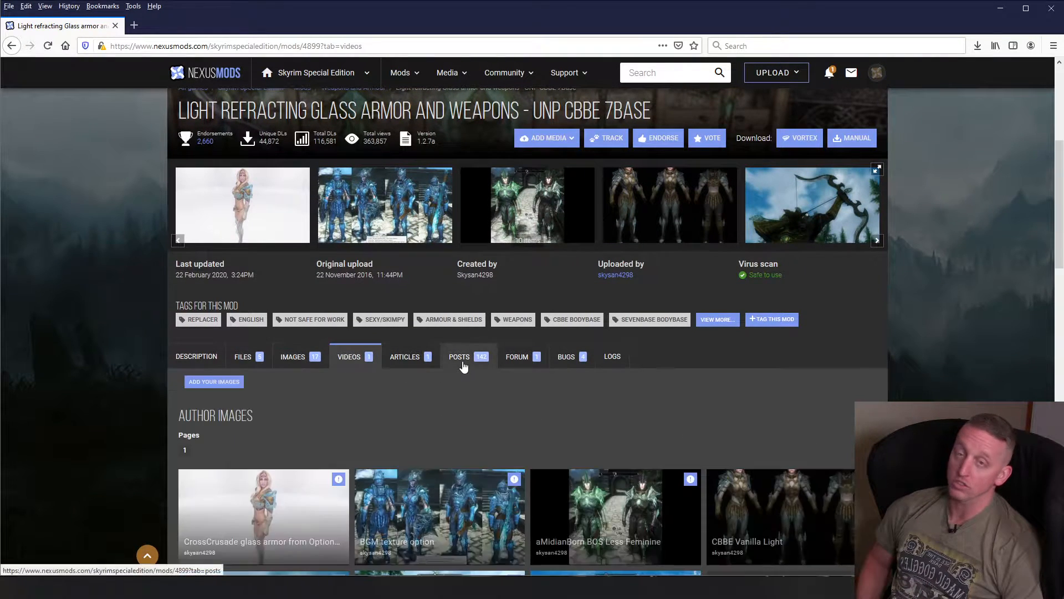
scroll(420, 341, "down", 3)
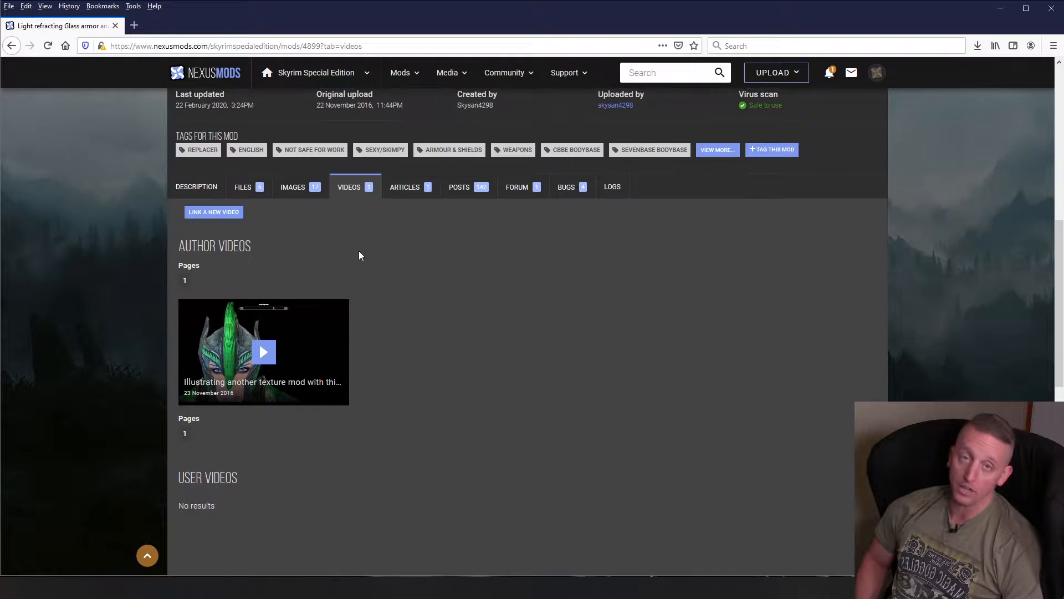
Go to the mod's files and manually download the main file, Light Refracting Glass Armors and Weapons
left_click(246, 194)
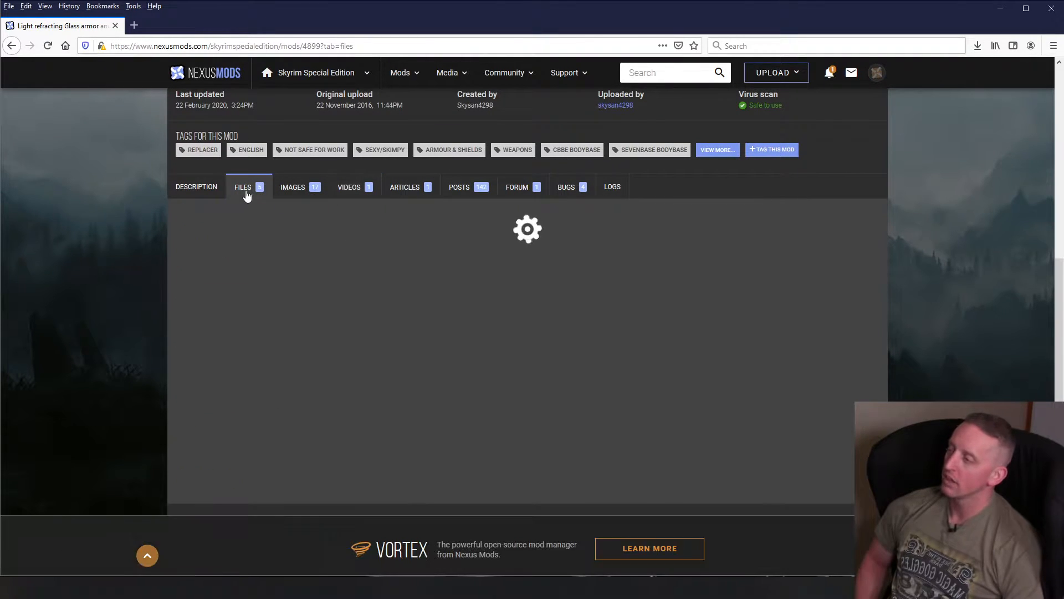
scroll(388, 278, "down", 2)
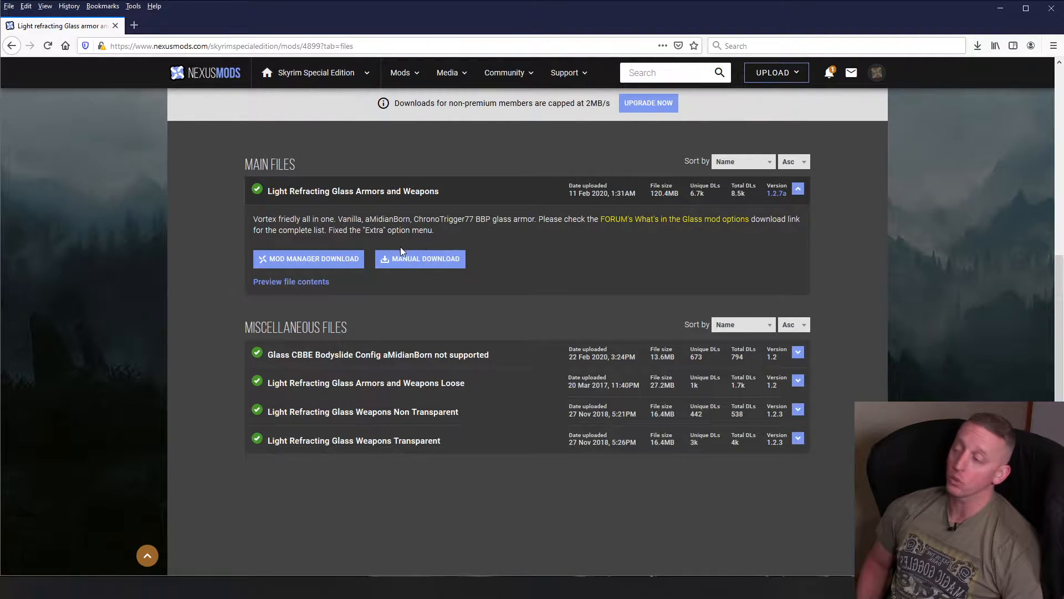
left_click(331, 265)
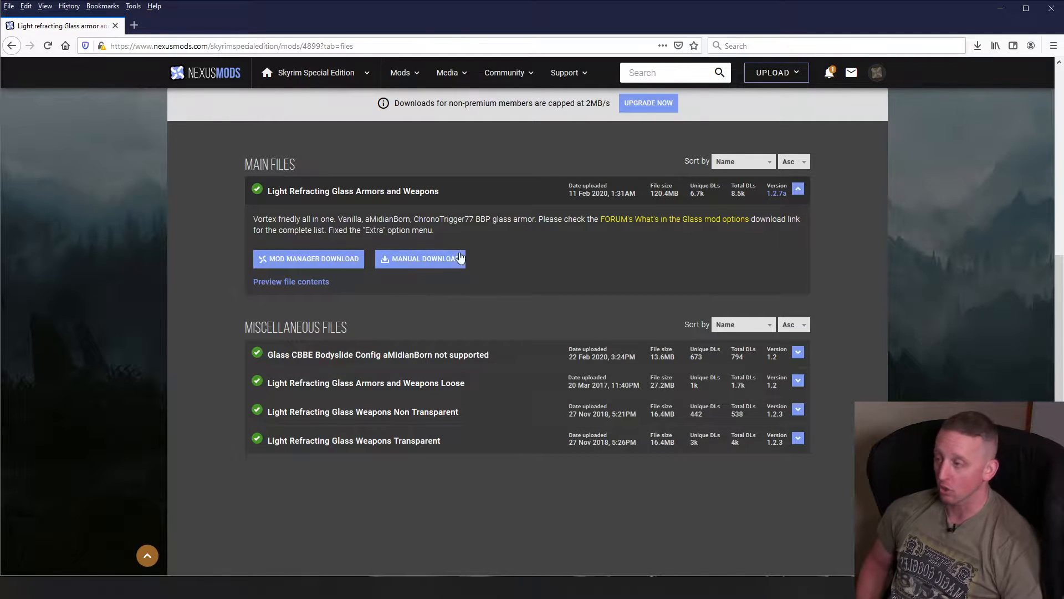
left_click(437, 268)
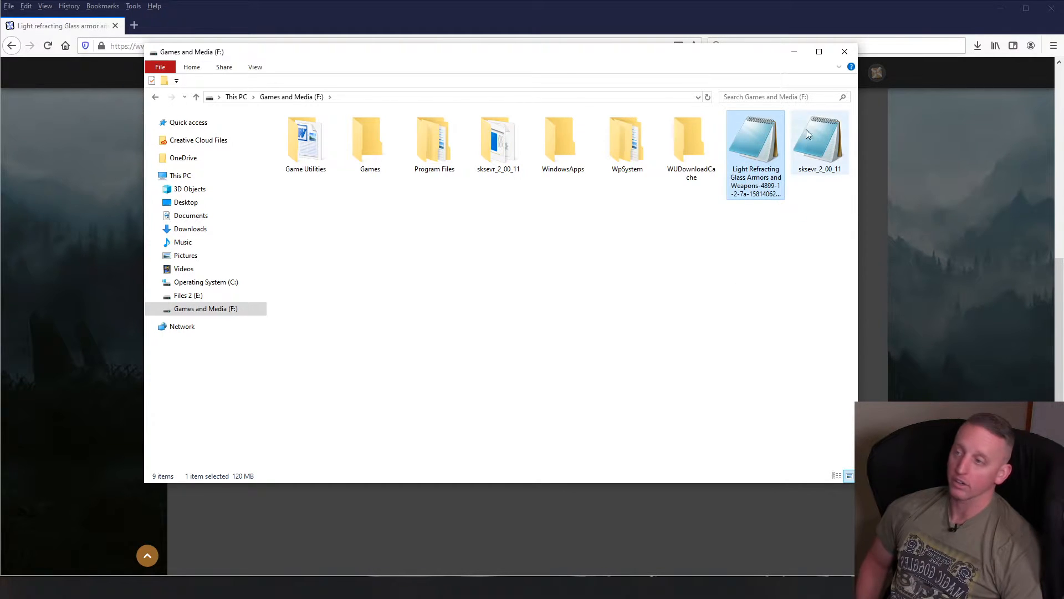
Minimise the browser and Notepad, move the Games and Media (F:) window aside, and switch to the downloads page in Vortex
left_click(1002, 9)
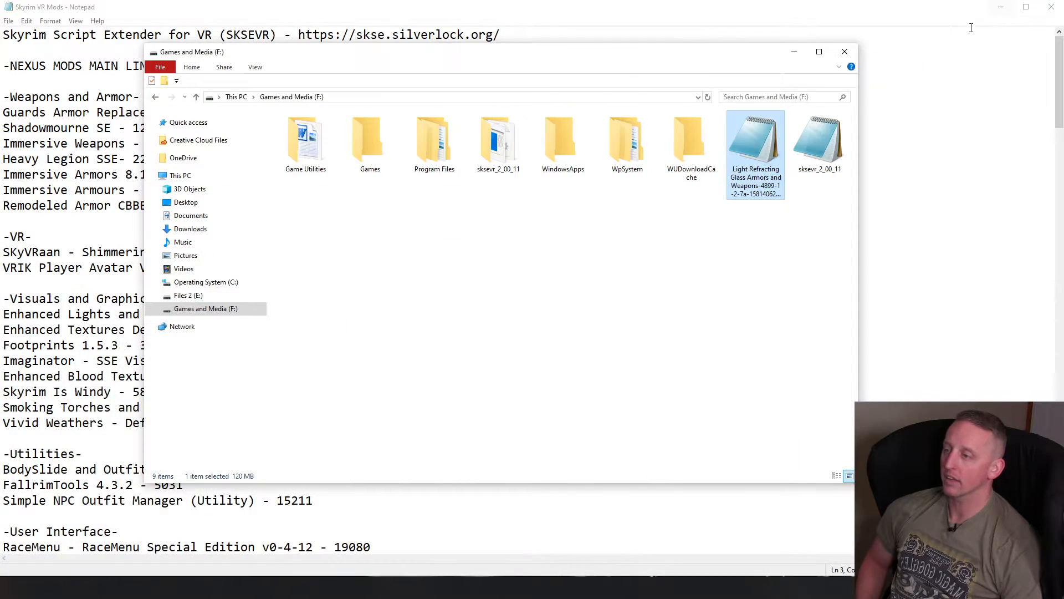
left_click(1002, 6)
left_click_drag(764, 54, 798, 34)
left_click(404, 11)
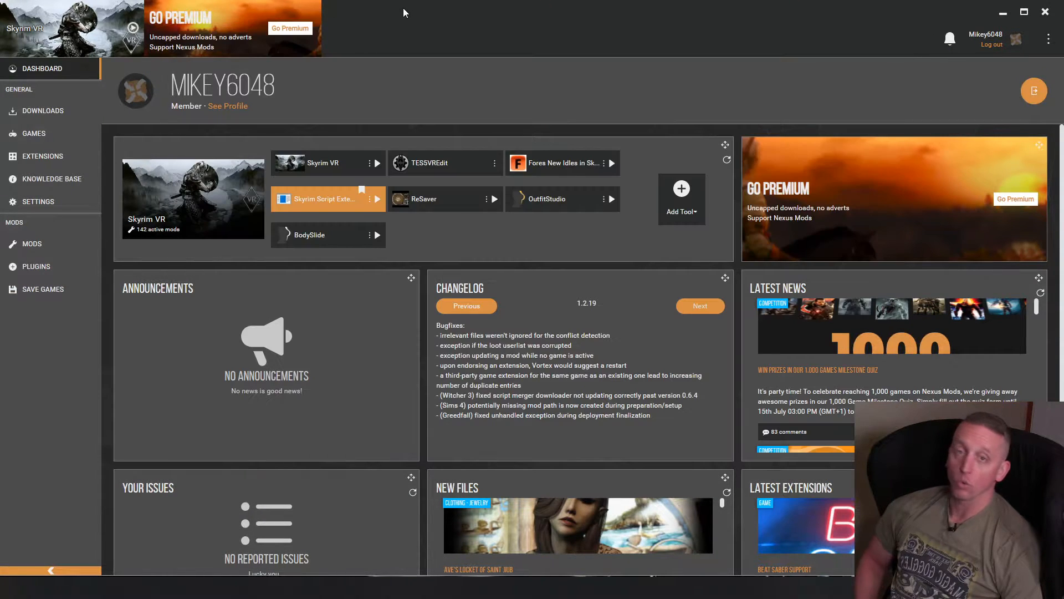
left_click(45, 115)
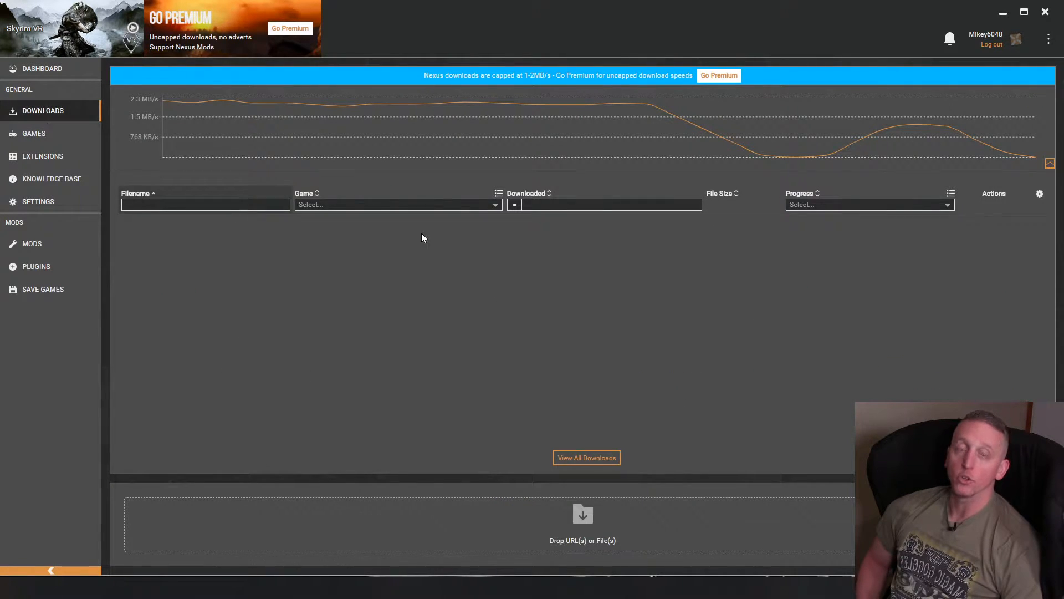
Add the Light Refracting Glass Armors and Weapons archive from the Games and Media (F:) drive to the Vortex downloads
key("alt+Tab")
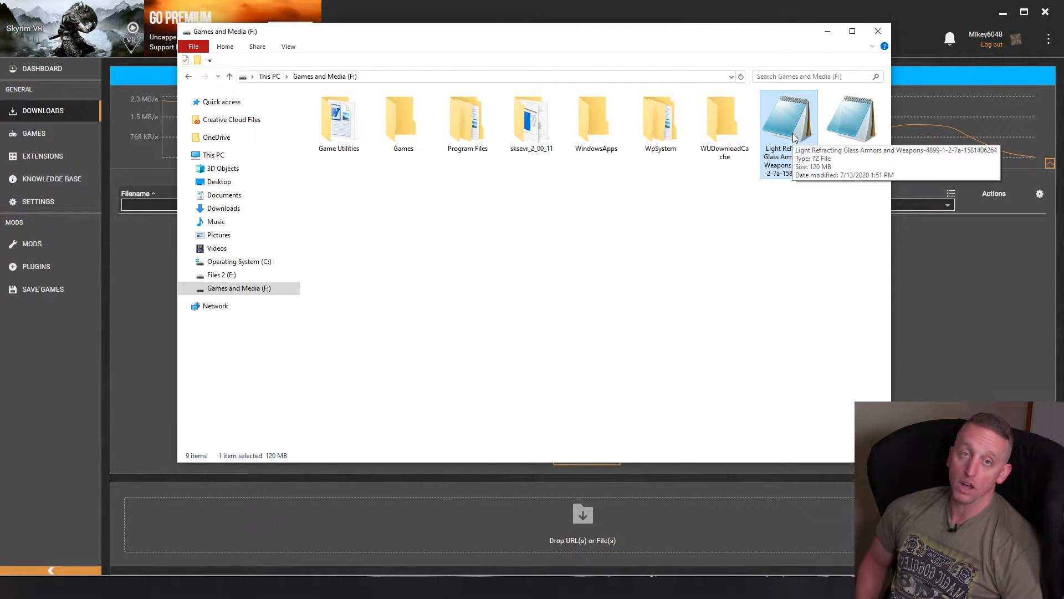
left_click_drag(792, 127, 632, 524)
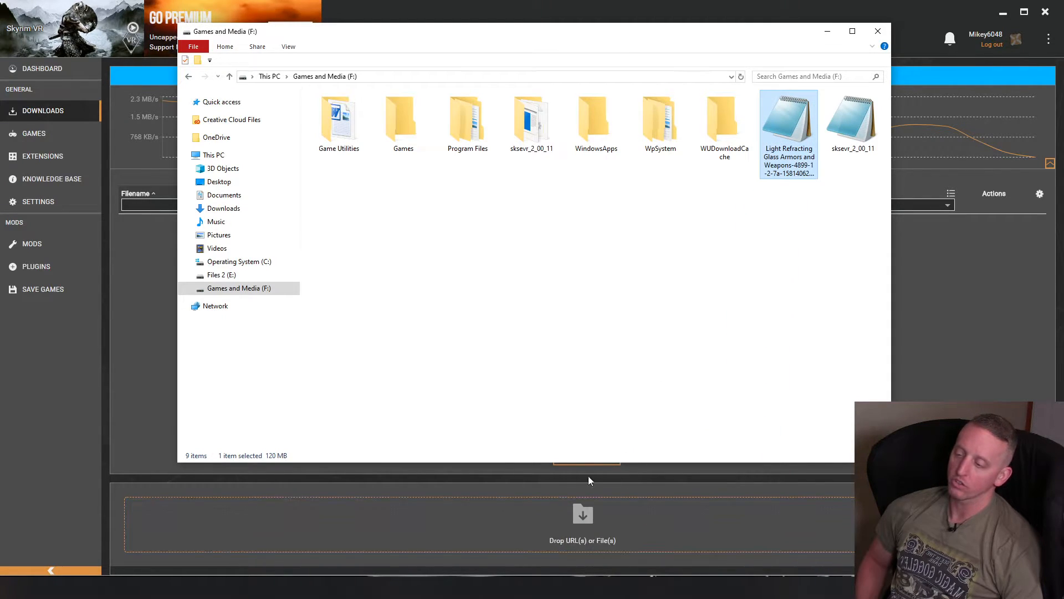
left_click_drag(786, 118, 592, 539)
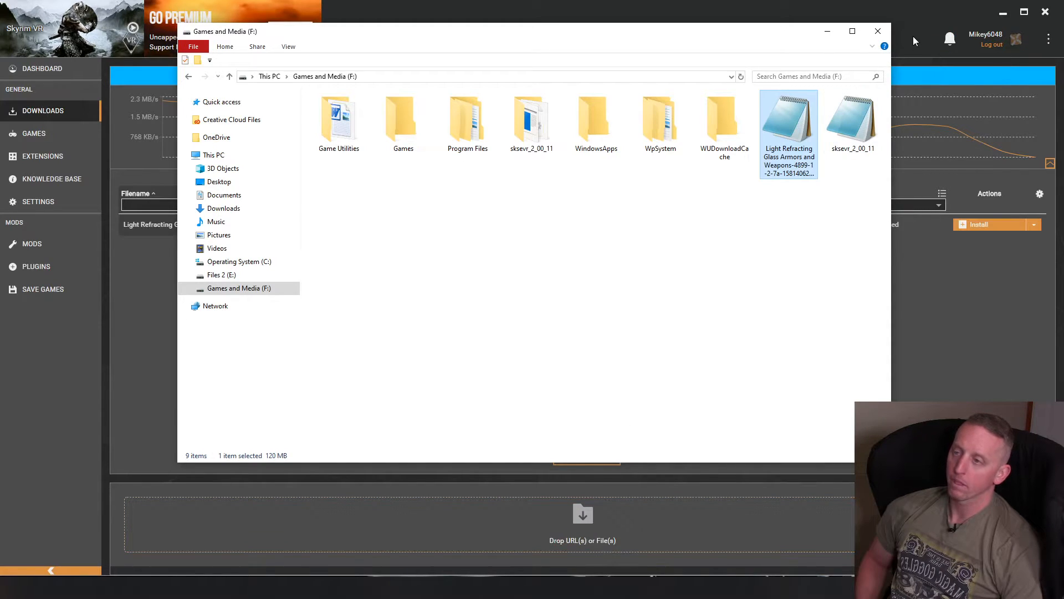
left_click(176, 244)
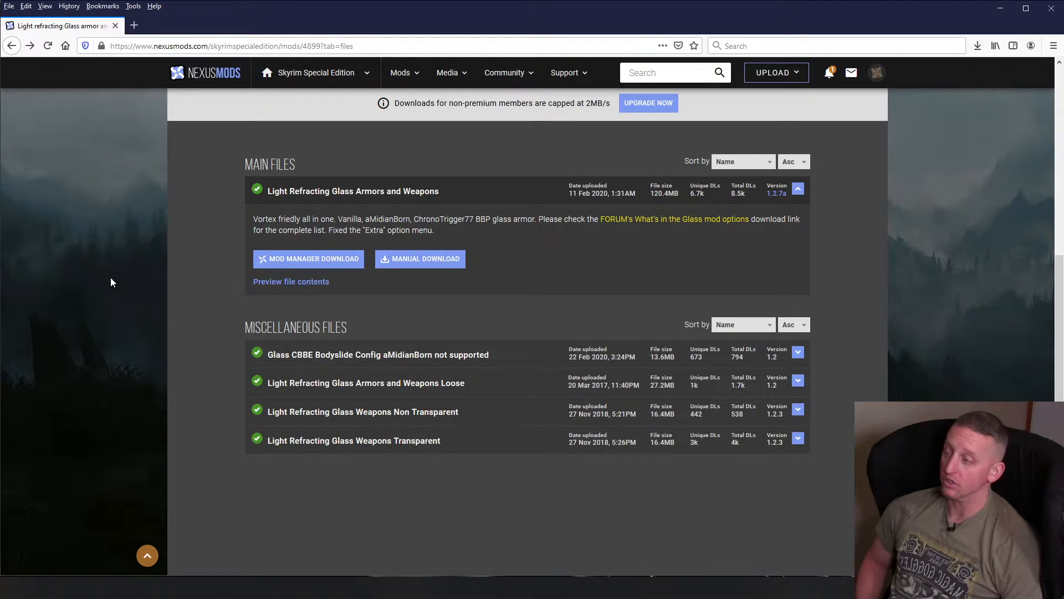
Request the mod manager download of the main Light Refracting Glass file on Nexus, using the slow download option
left_click(311, 261)
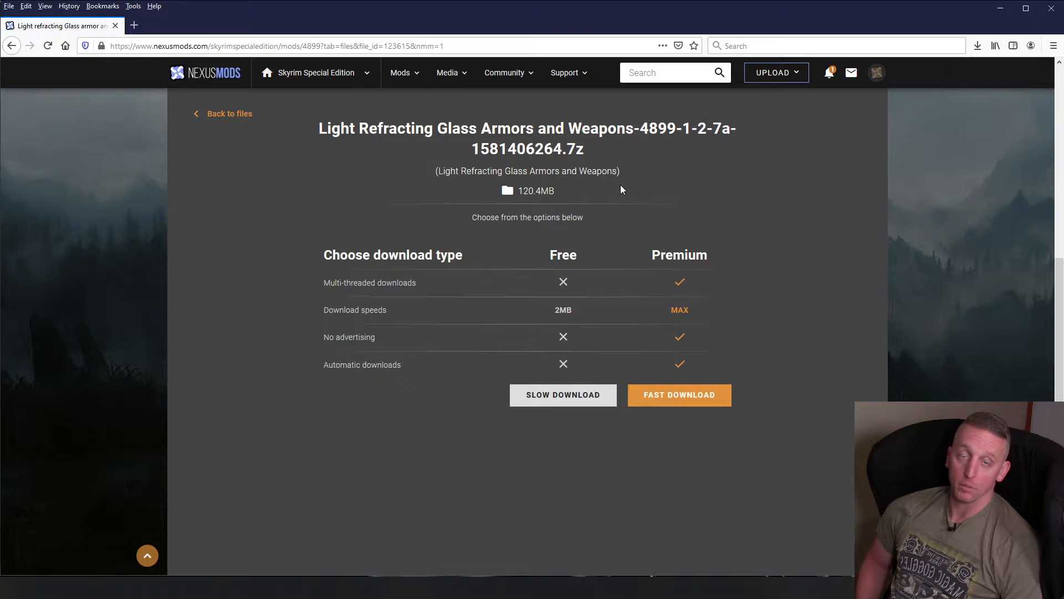
left_click(560, 395)
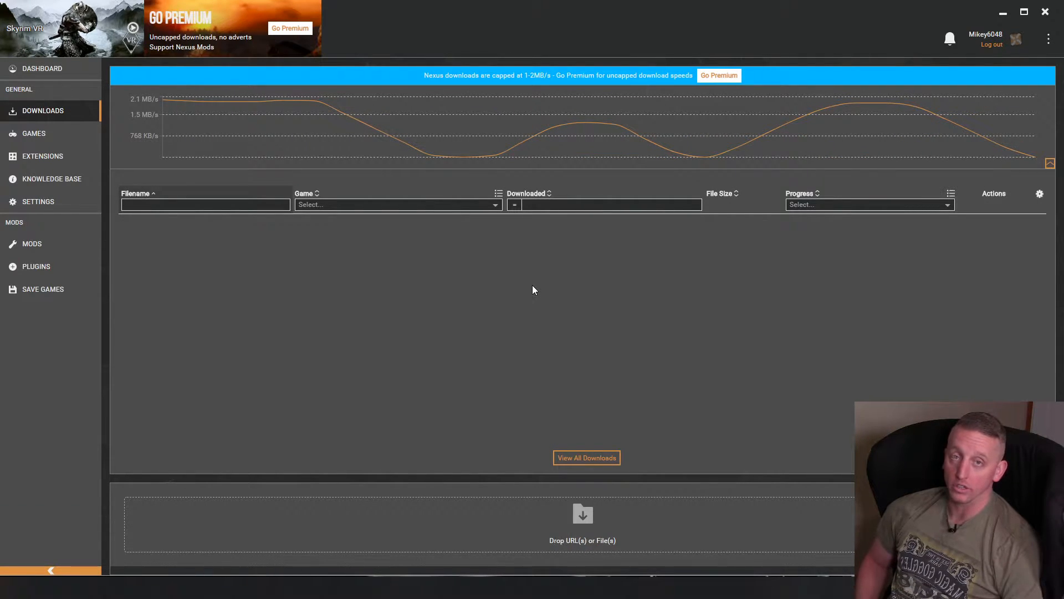
Add the downloaded Light Refracting Glass archive to Vortex again from the F: drive and minimise the file window
key("alt+Tab")
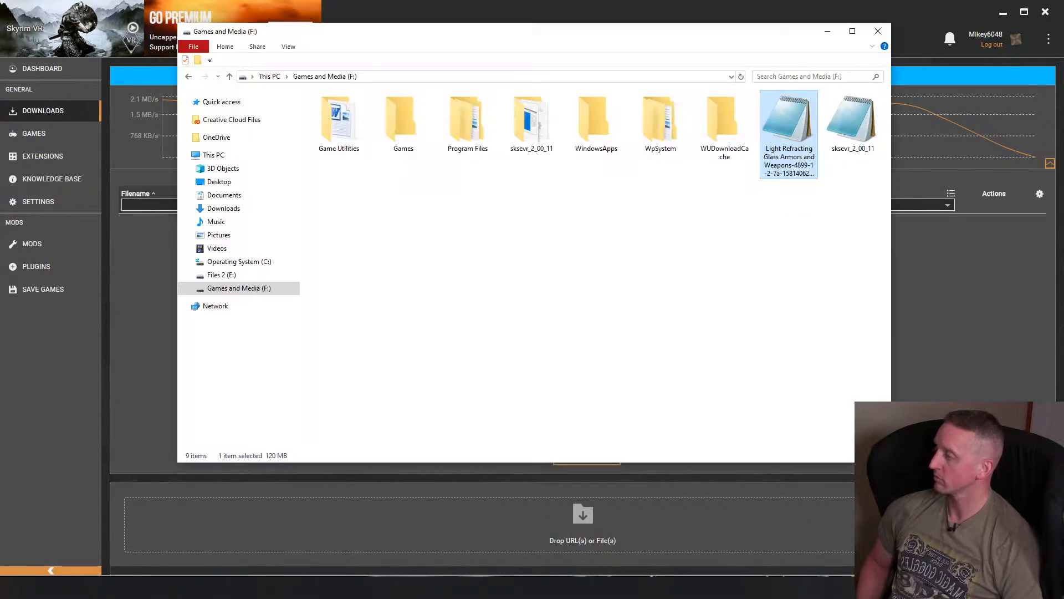
left_click_drag(798, 128, 706, 525)
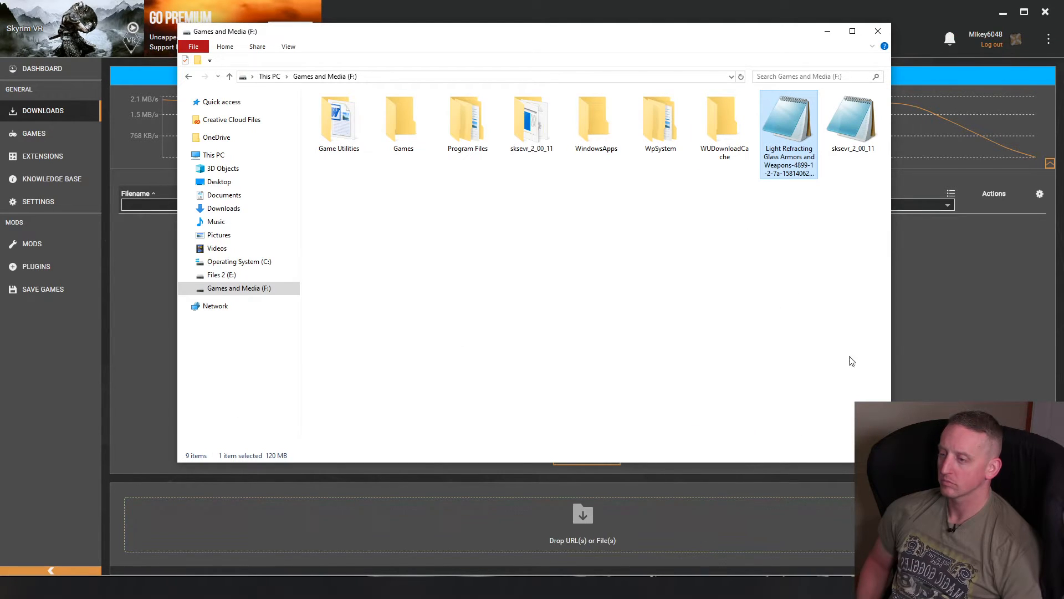
left_click(828, 31)
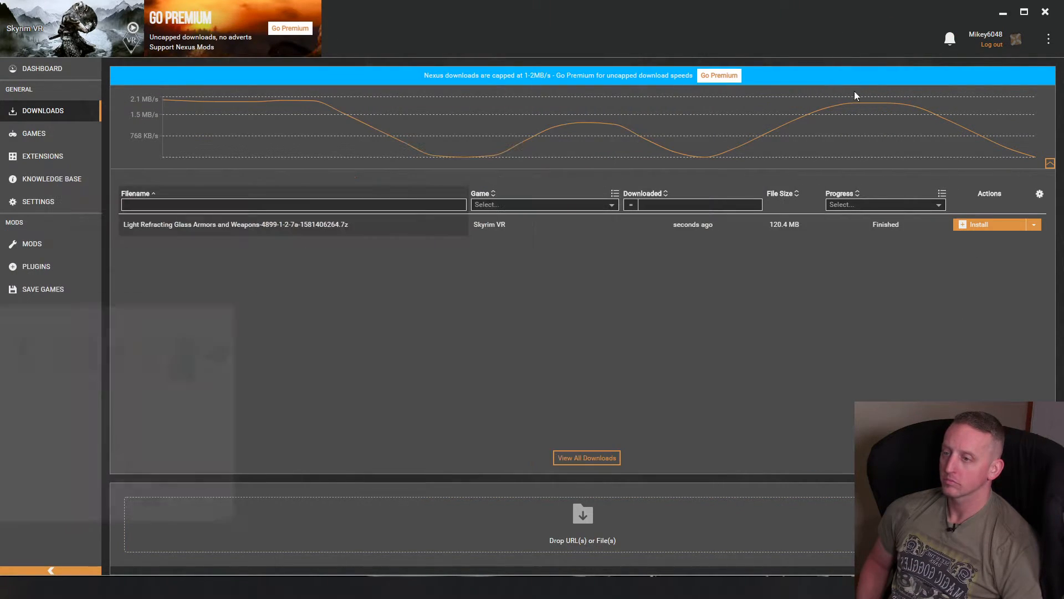
Install Light Refracting Glass Armors and Weapons with the ChronoTrigger77 BBP Glass equipment replacer option, then enable the mod
left_click(990, 222)
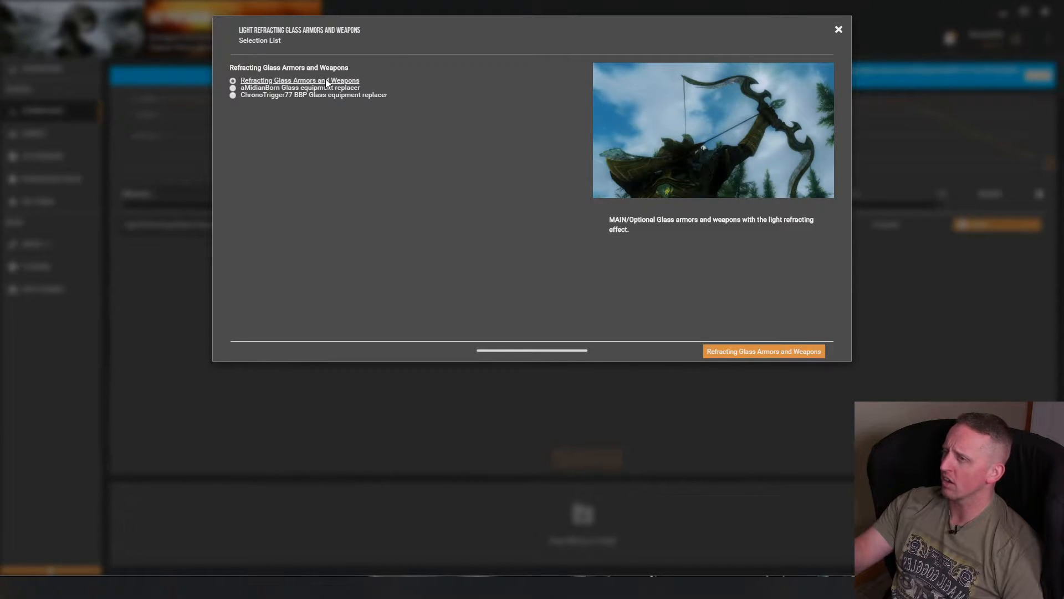
mouse_move(317, 90)
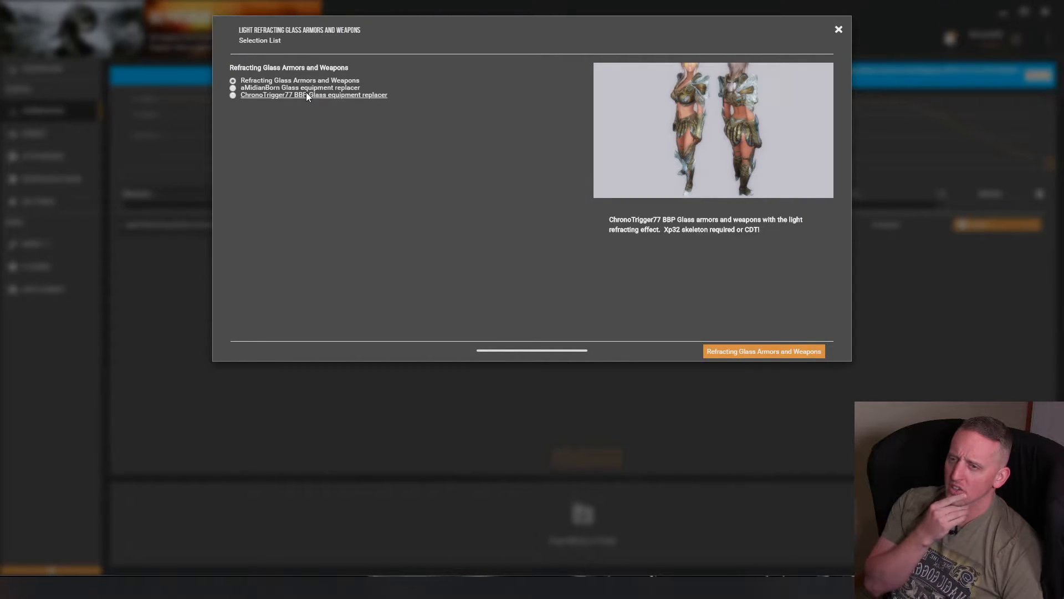
left_click(305, 93)
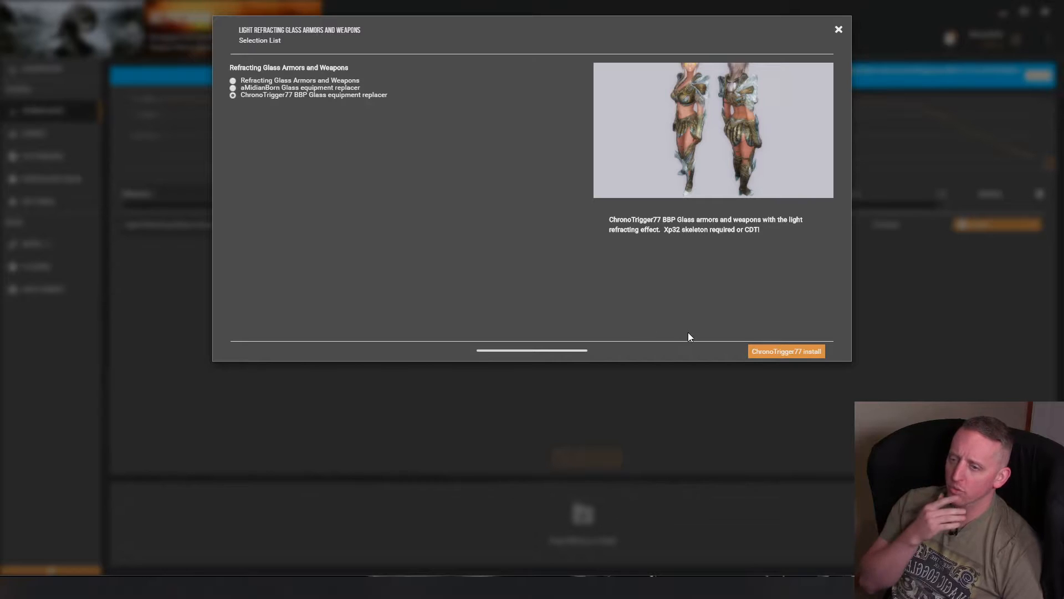
left_click(779, 351)
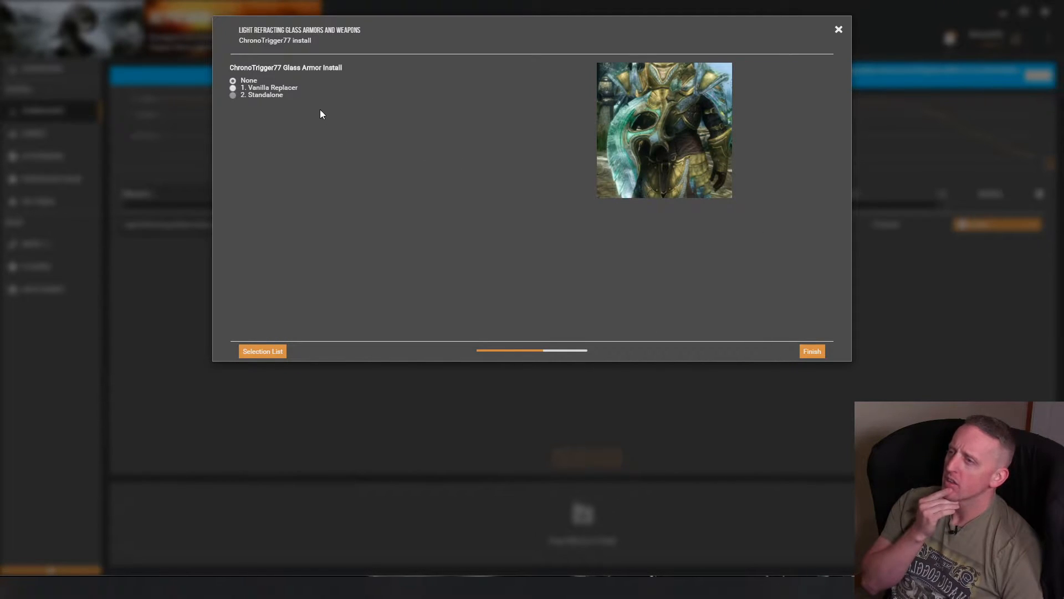
mouse_move(268, 93)
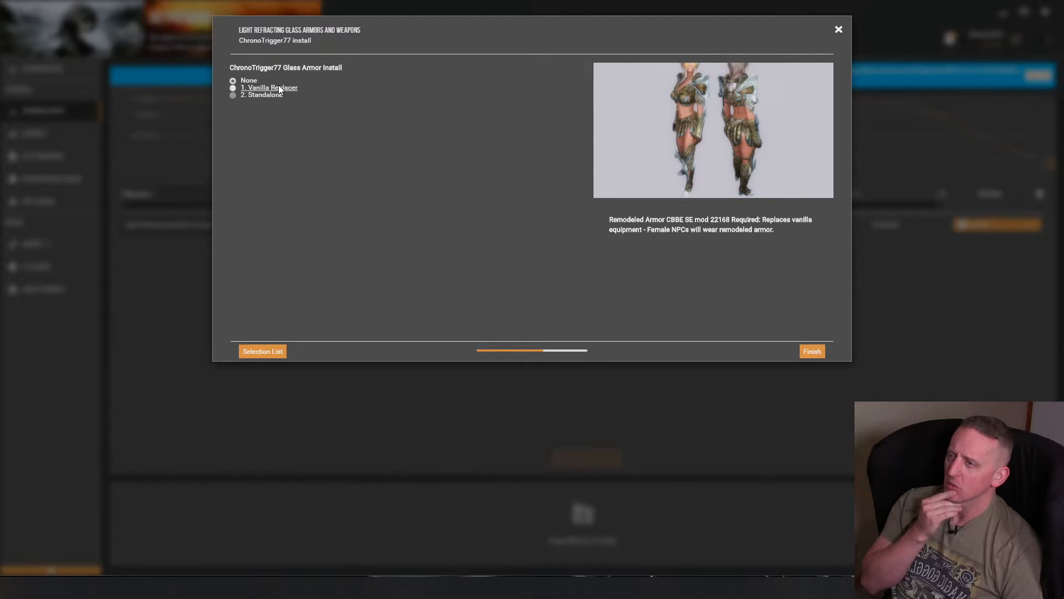
left_click(811, 354)
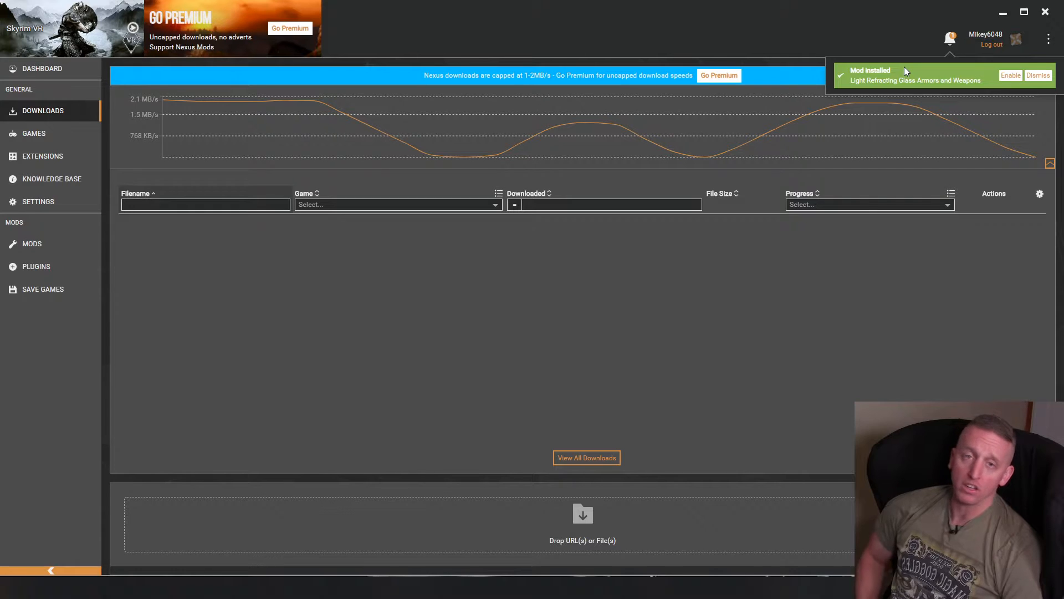
left_click(1011, 77)
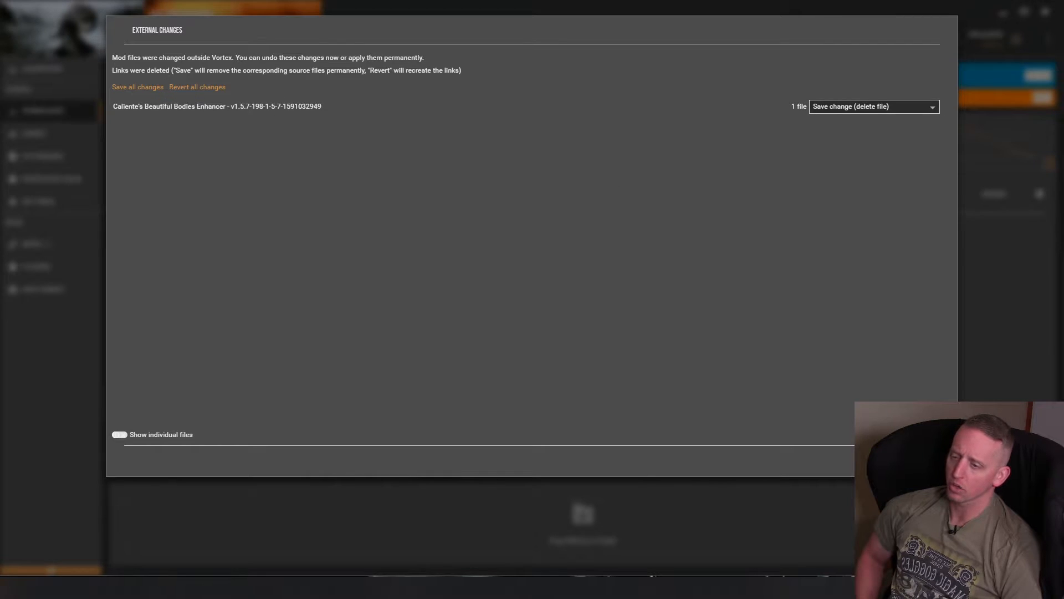
Confirm the external file changes, set Caliente's Beautiful Bodies Enhancer to load after Light Refracting Glass Armors and Weapons, and deploy
left_click(922, 461)
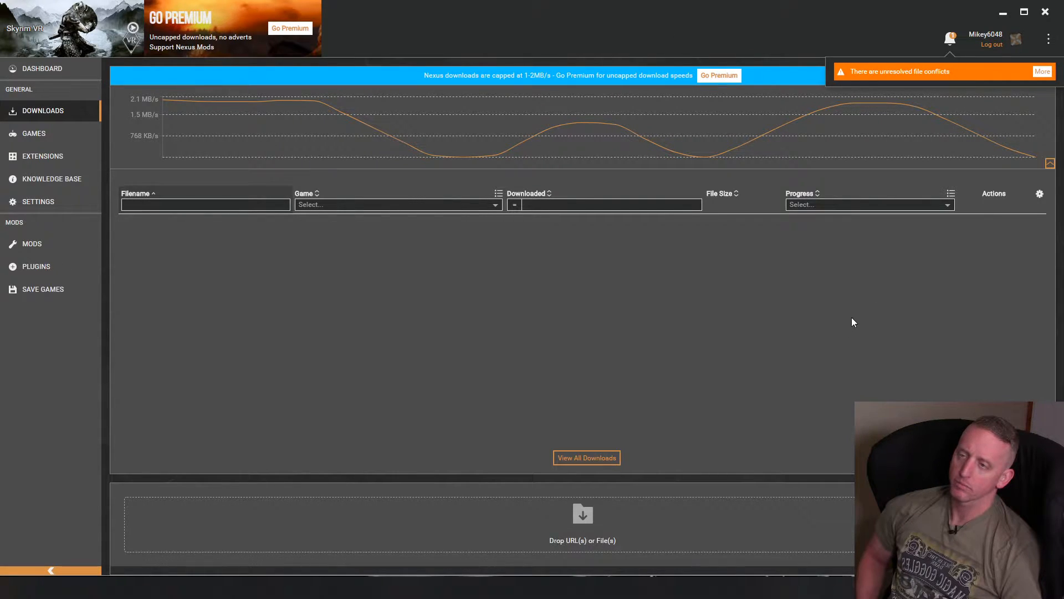
left_click(1045, 71)
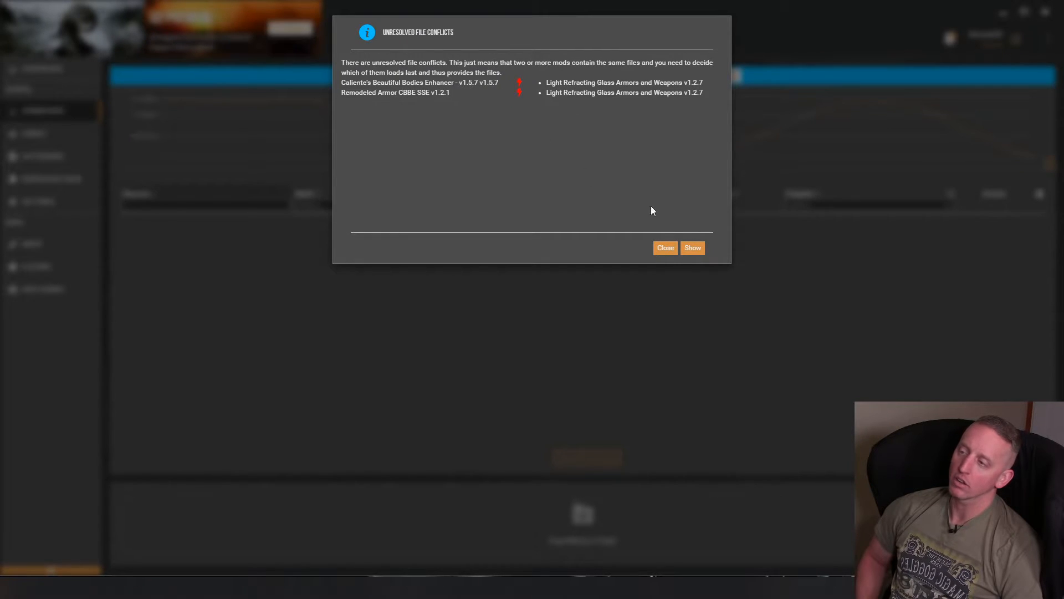
left_click(690, 248)
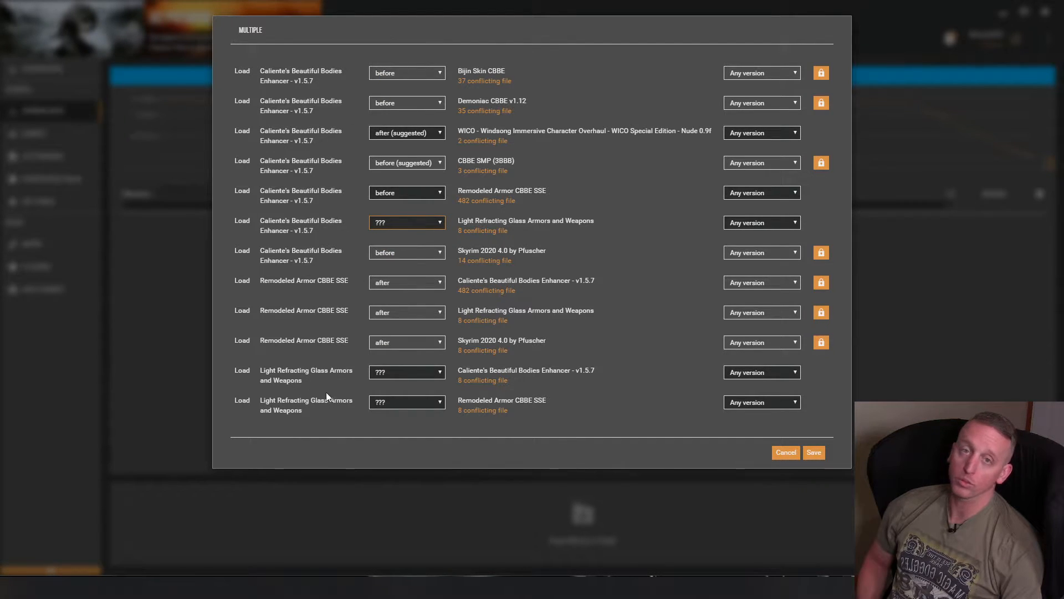
left_click(409, 221)
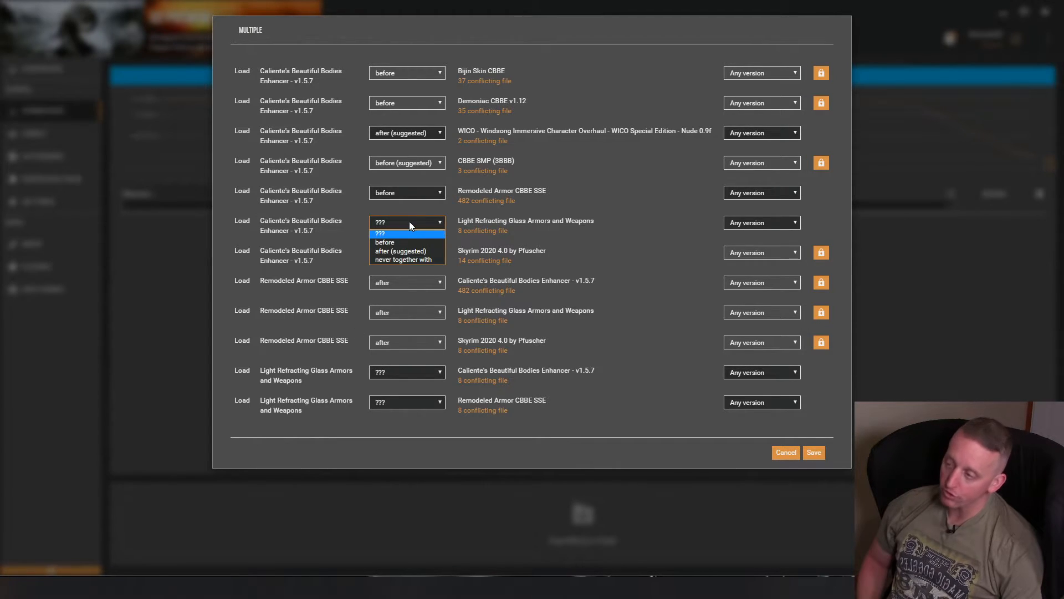
left_click(410, 251)
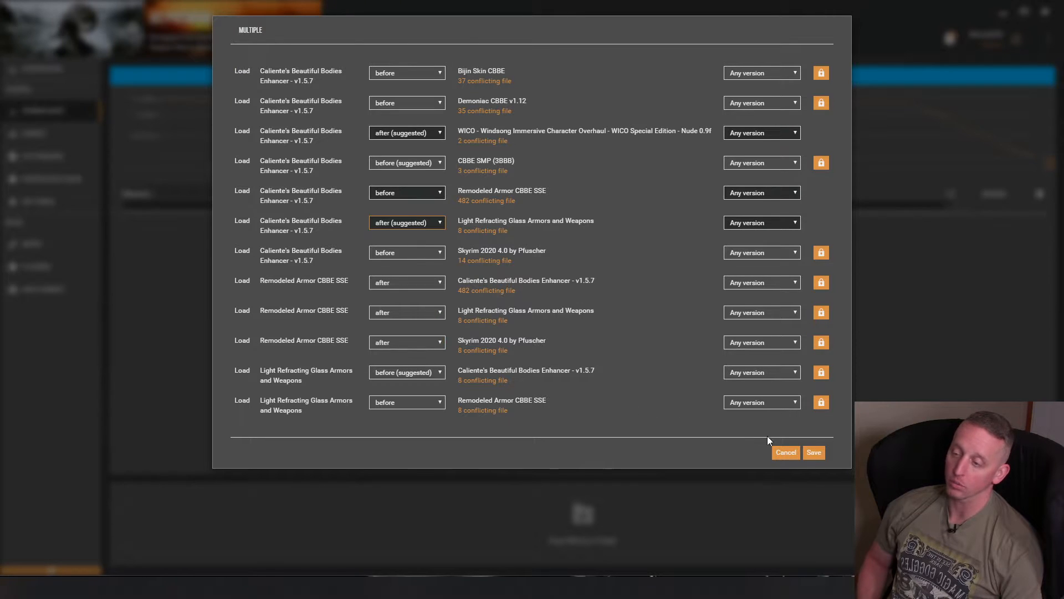
left_click(813, 454)
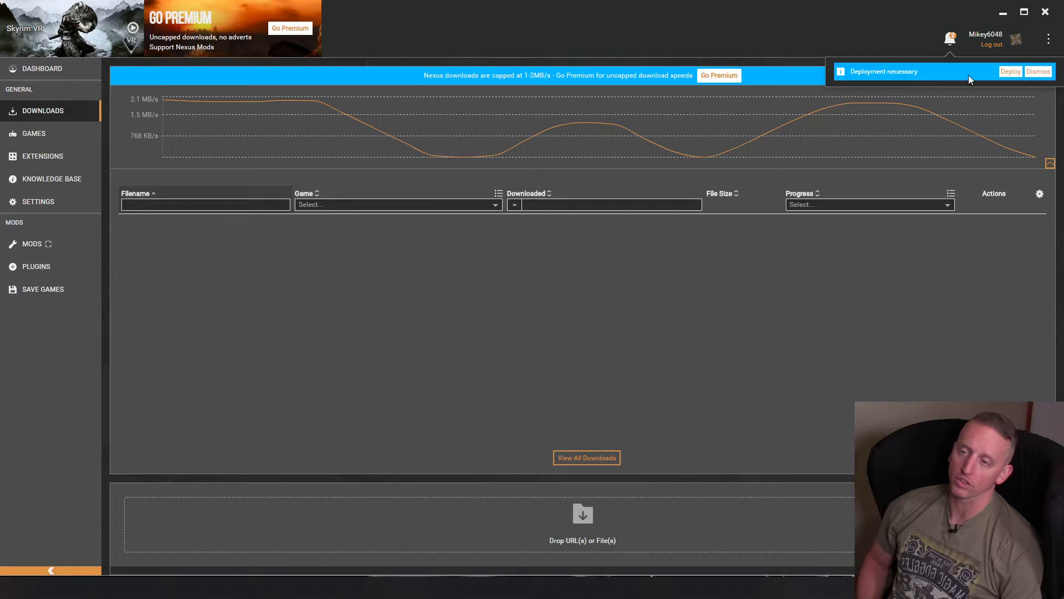
left_click(1010, 90)
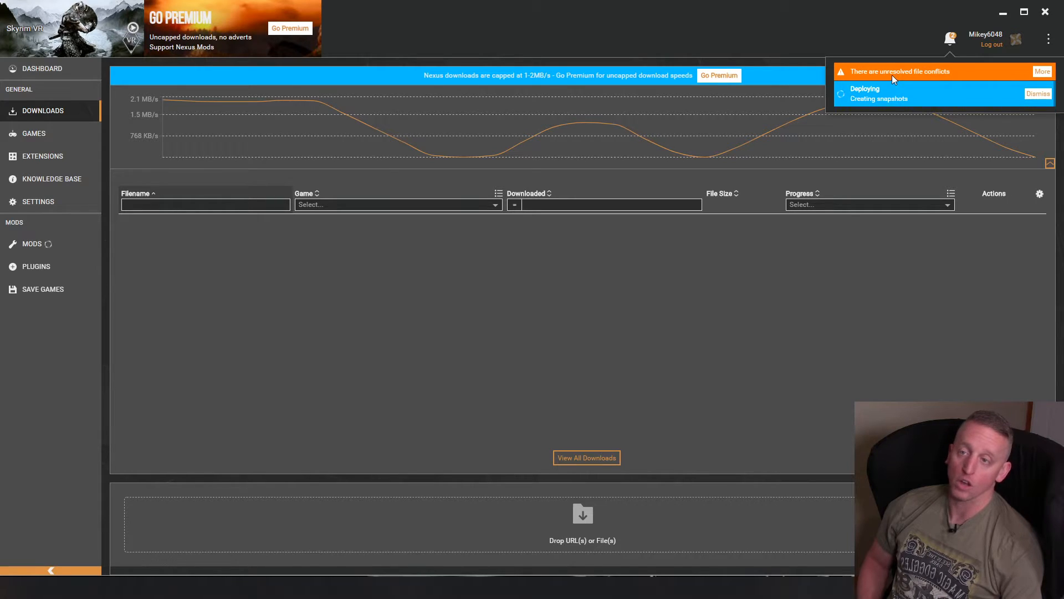
Resolve the remaining file conflict by loading Remodeled Armor CBBE SSE before Light Refracting Glass Armors and Weapons, and try to deploy the mods
left_click(1042, 71)
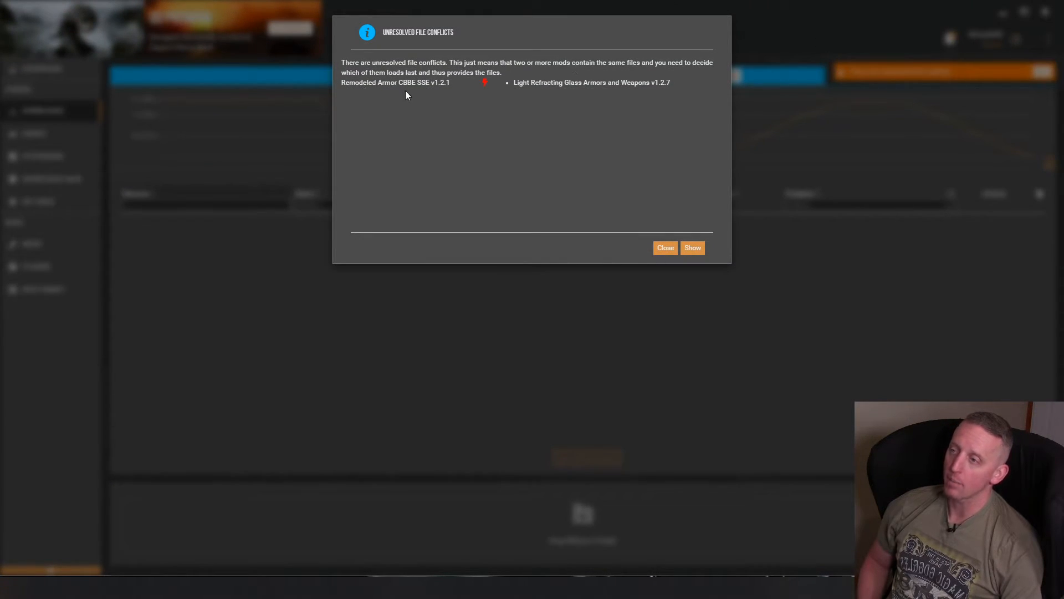
left_click(690, 249)
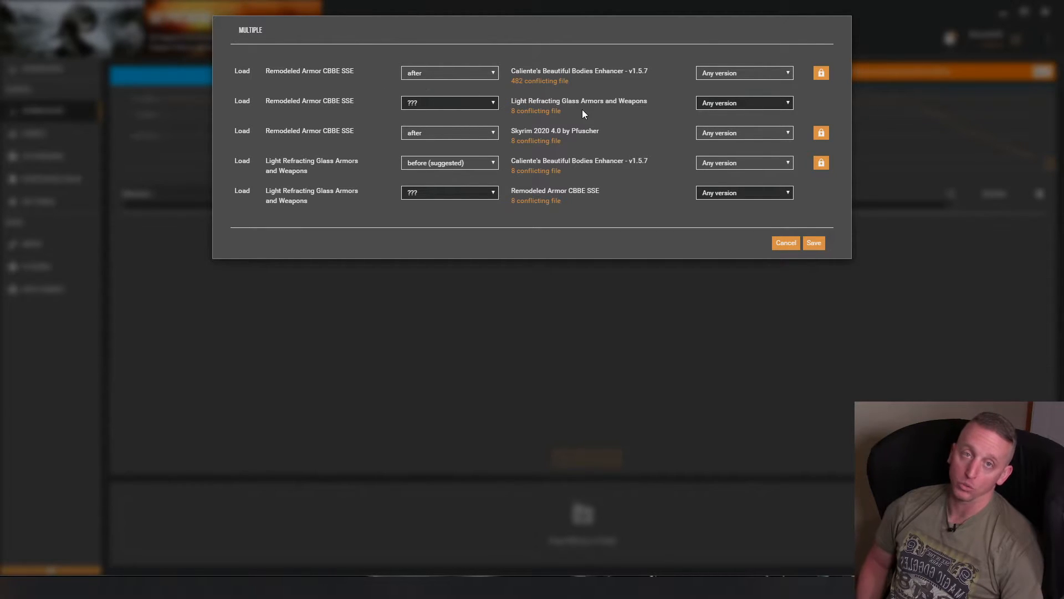
left_click(469, 103)
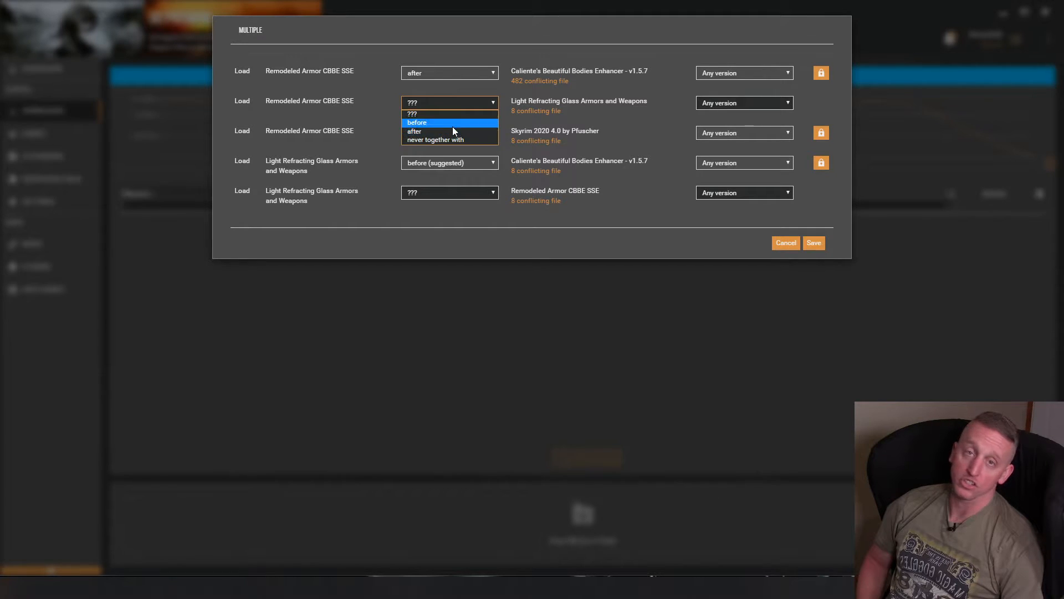
left_click(456, 107)
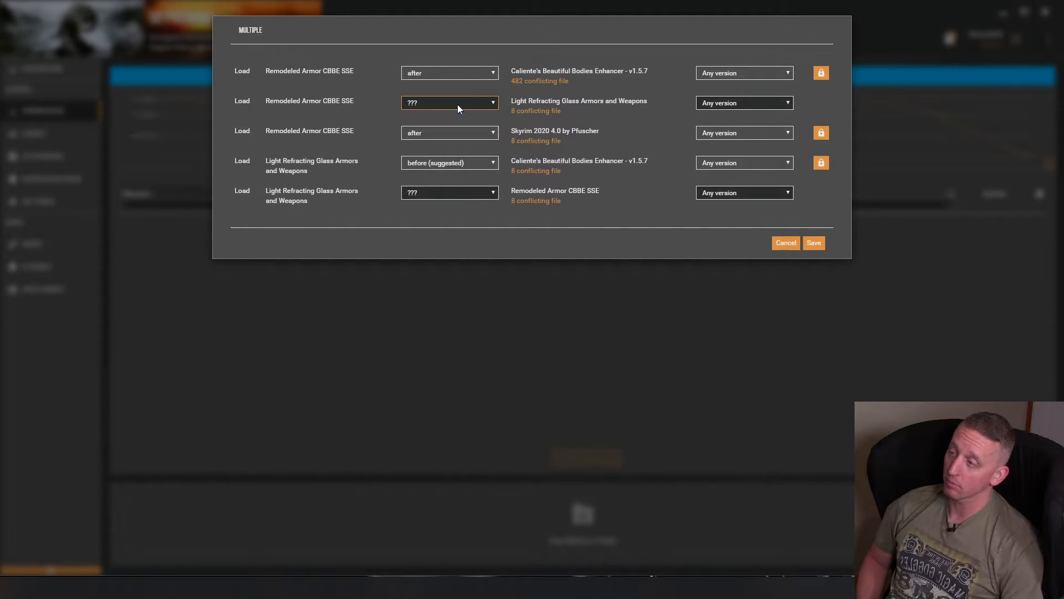
left_click(467, 193)
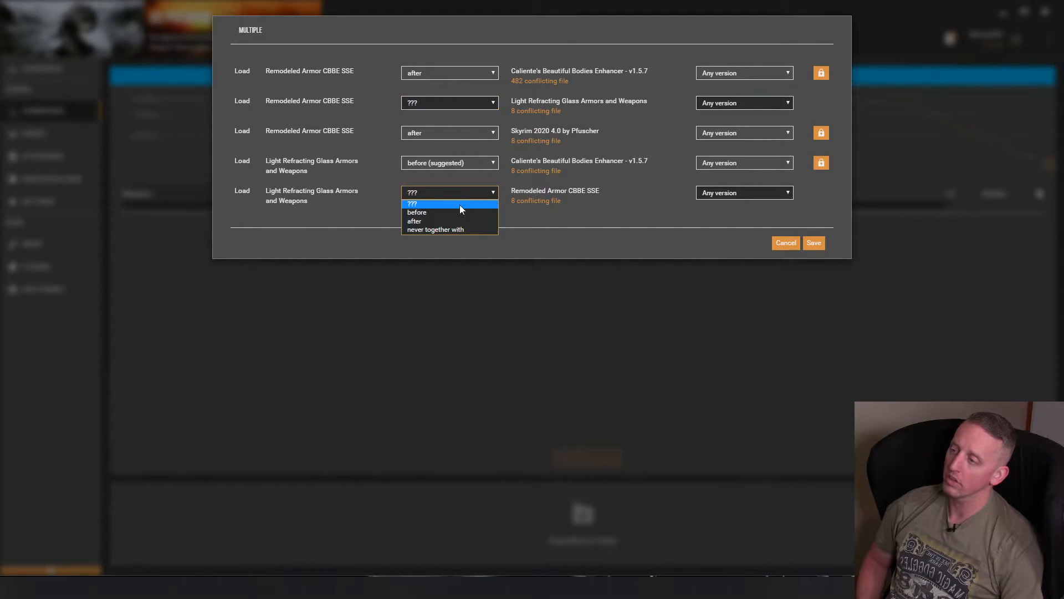
left_click(483, 103)
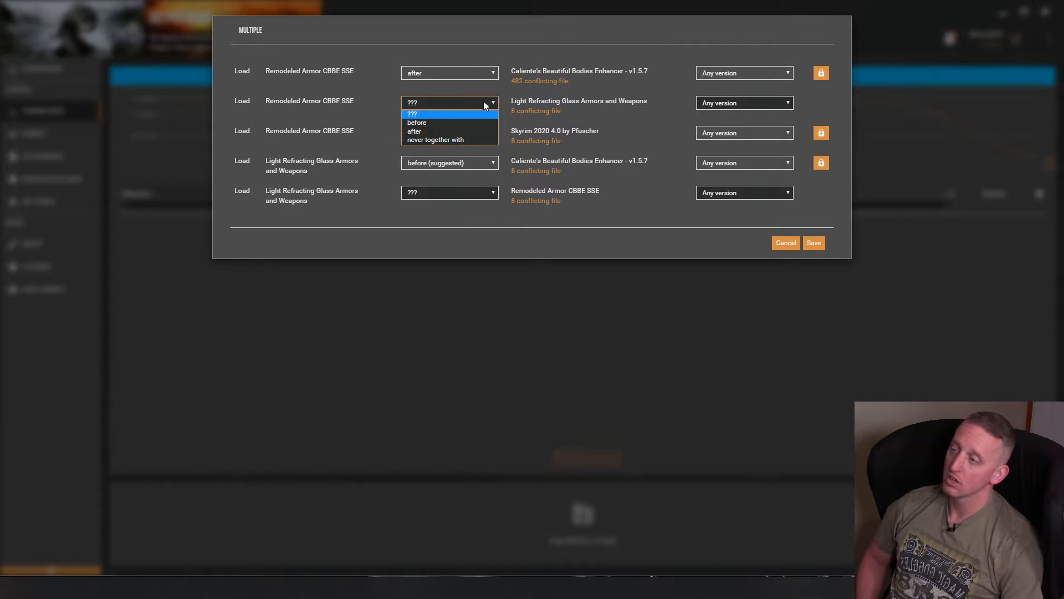
left_click(363, 111)
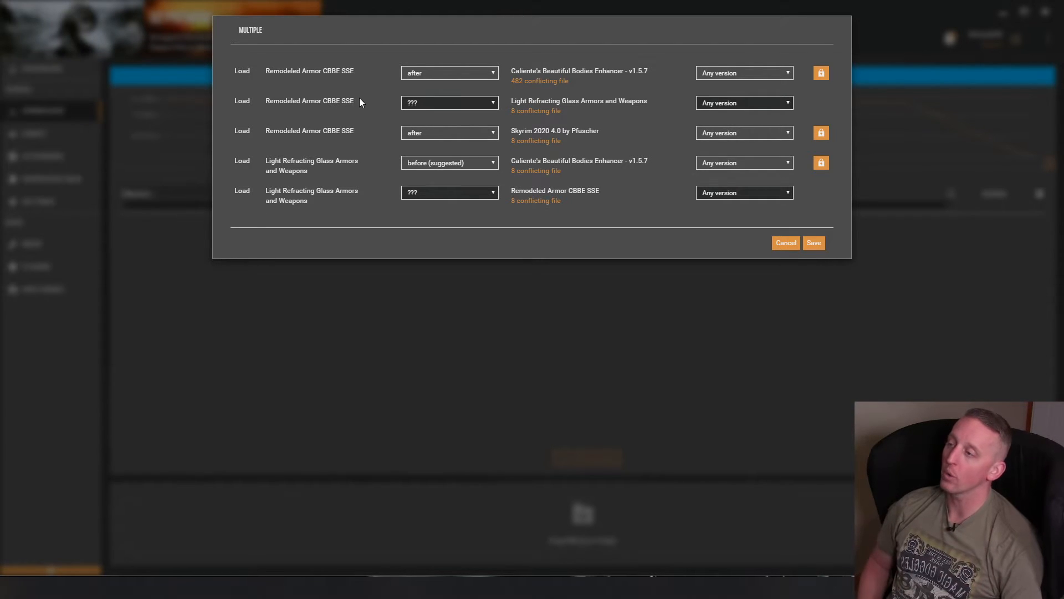
left_click(434, 103)
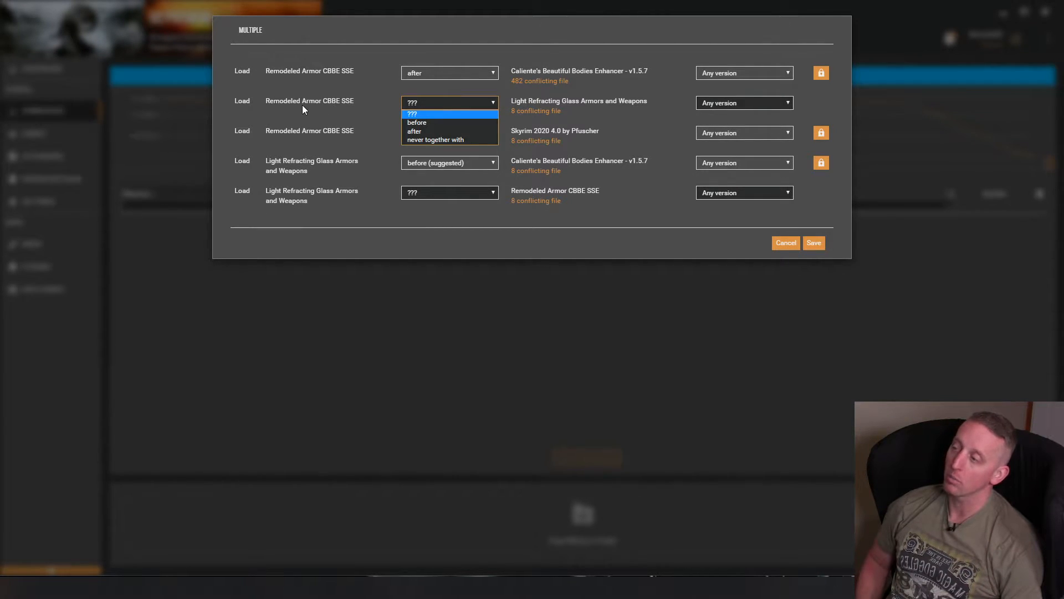
left_click(424, 122)
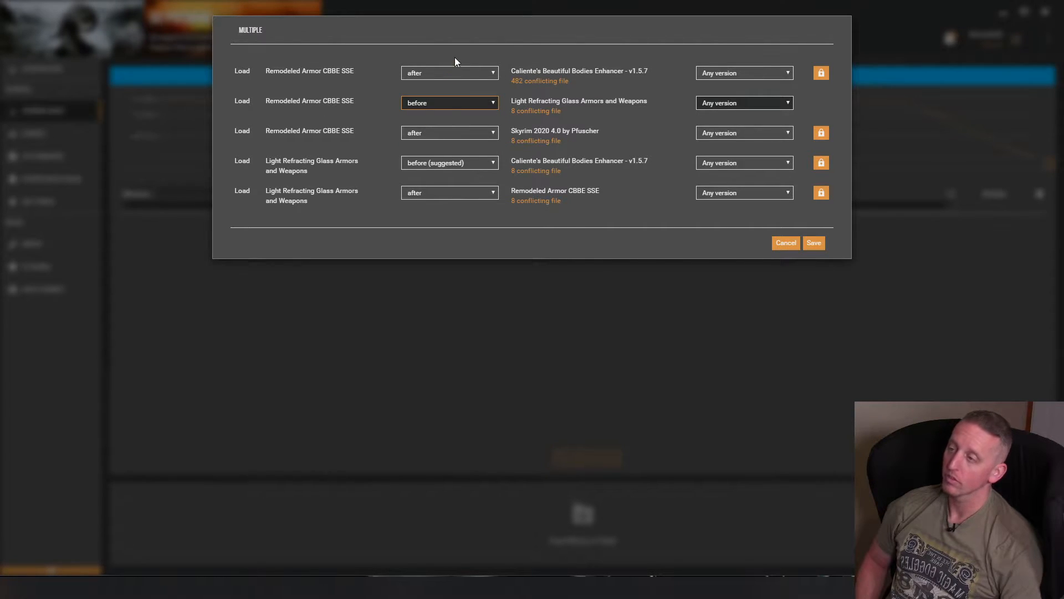
left_click(814, 243)
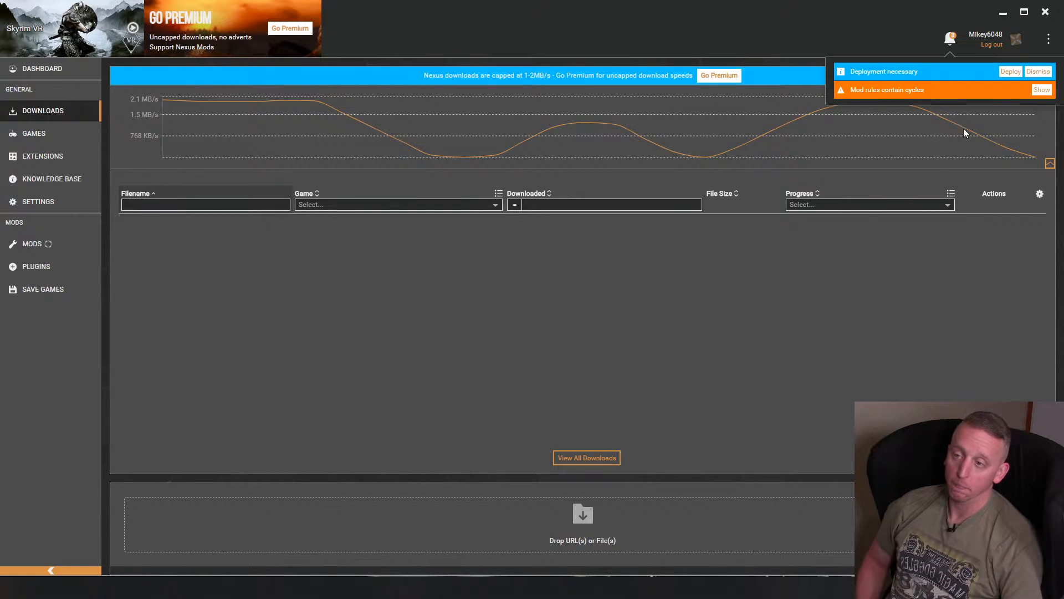
left_click(1011, 72)
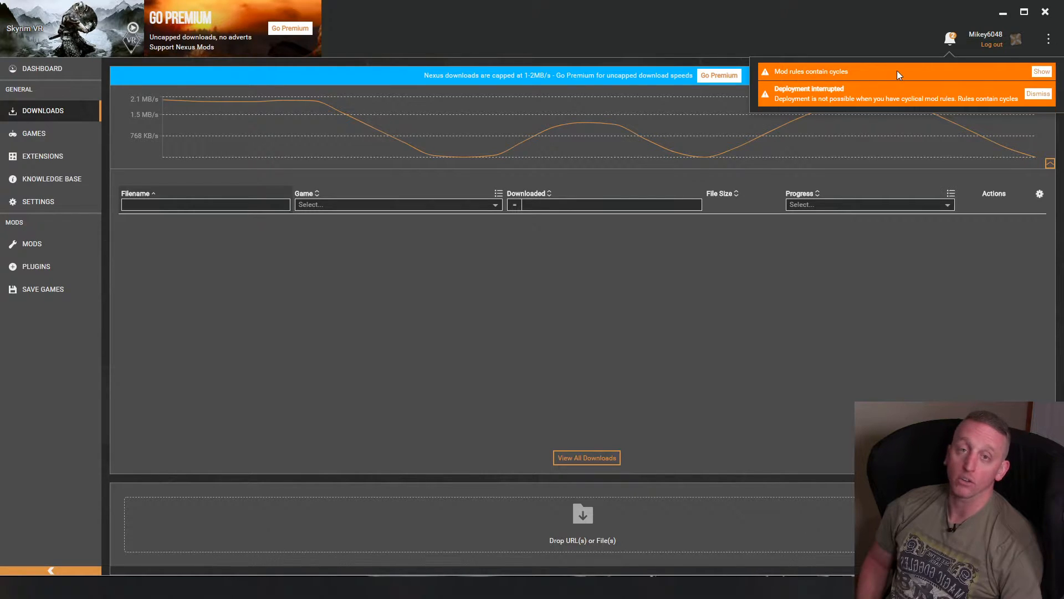
Open the graph of the cyclic mod rules and spread its four mod nodes apart to examine the rule directions
left_click(1041, 72)
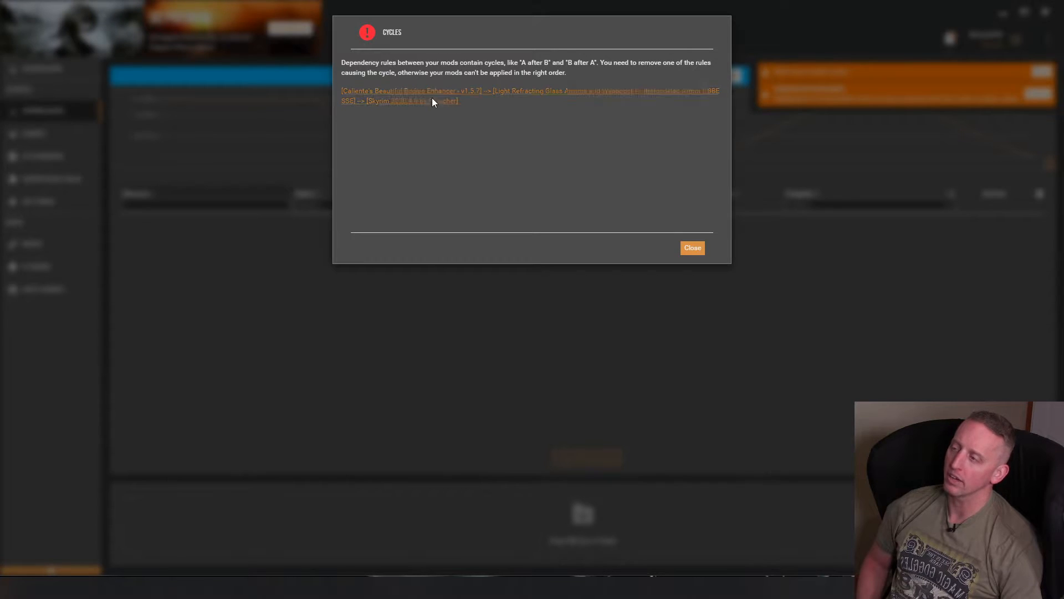
left_click(648, 92)
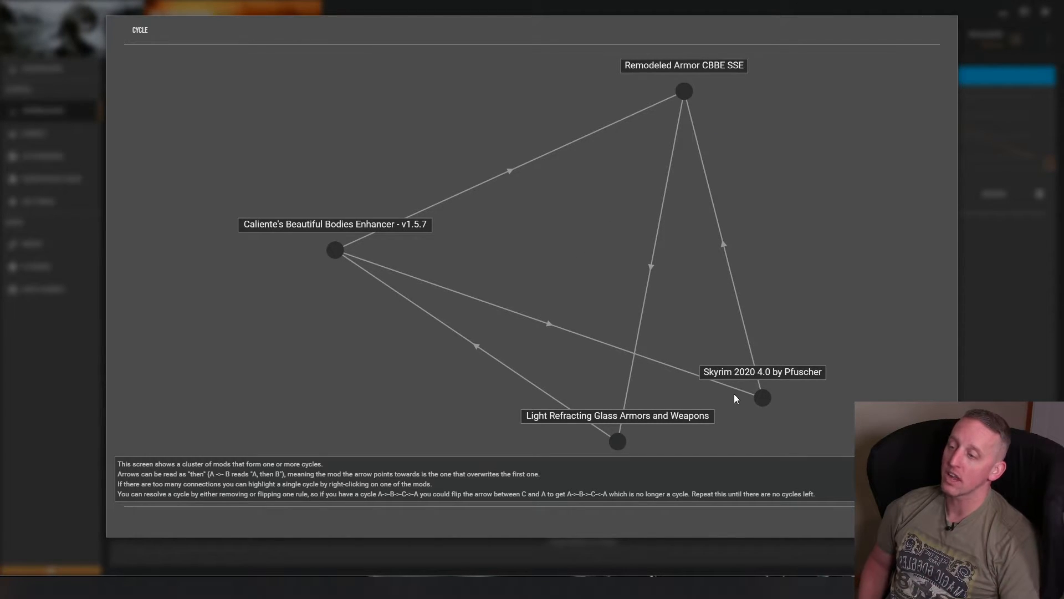
left_click_drag(760, 394, 820, 186)
left_click_drag(687, 91, 601, 209)
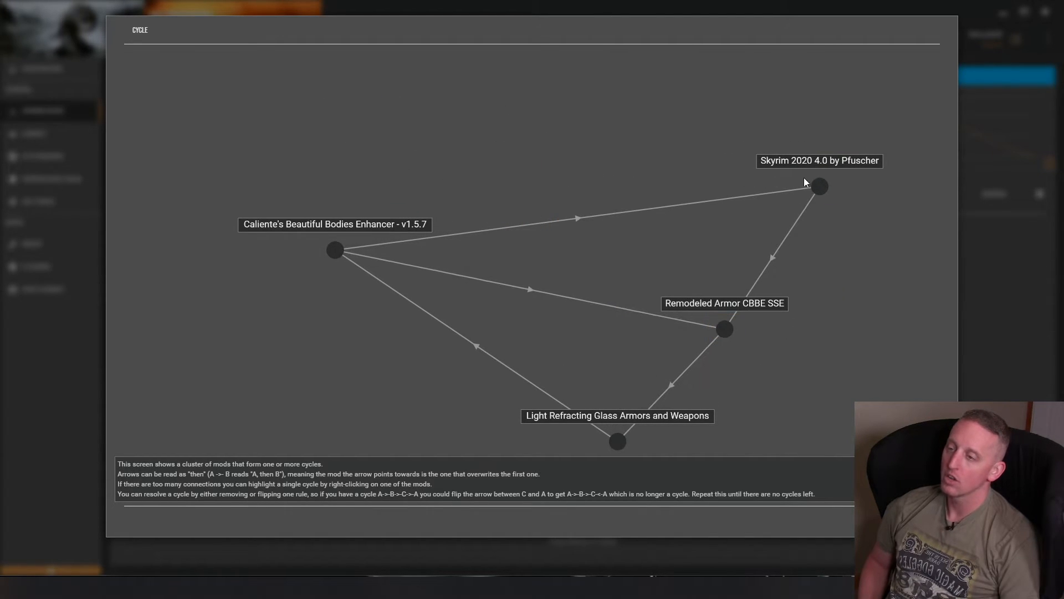
left_click_drag(823, 158, 842, 86)
left_click_drag(327, 253, 210, 140)
left_click_drag(725, 329, 844, 288)
left_click_drag(617, 441, 431, 411)
left_click_drag(838, 289, 804, 387)
left_click_drag(430, 412, 311, 404)
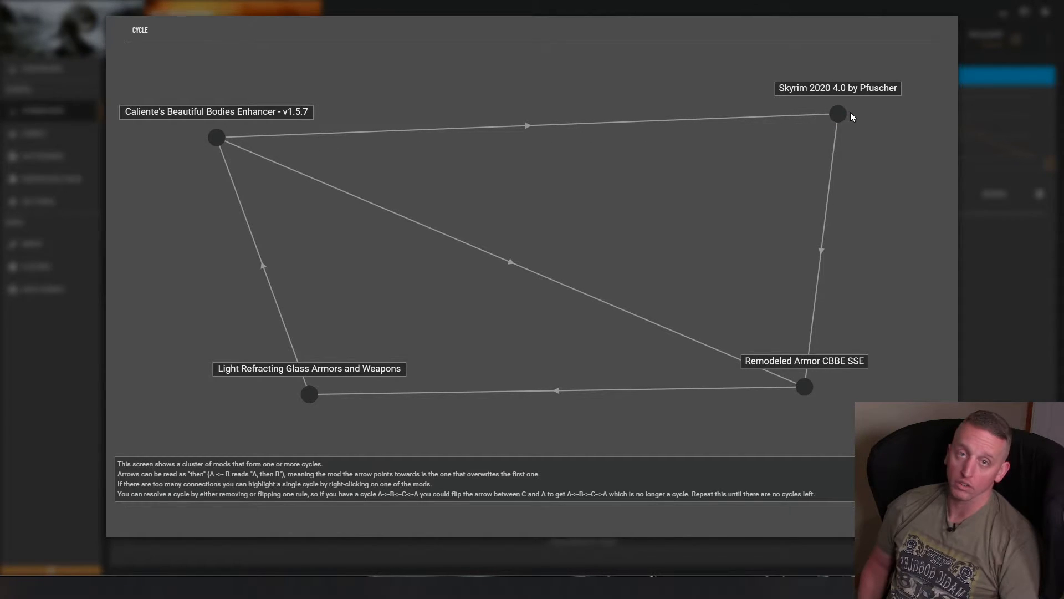
Flip the rule between Caliente's Beautiful Bodies Enhancer and Skyrim 2020 4.0 by Pfuscher in the cycle graph
left_click(535, 127)
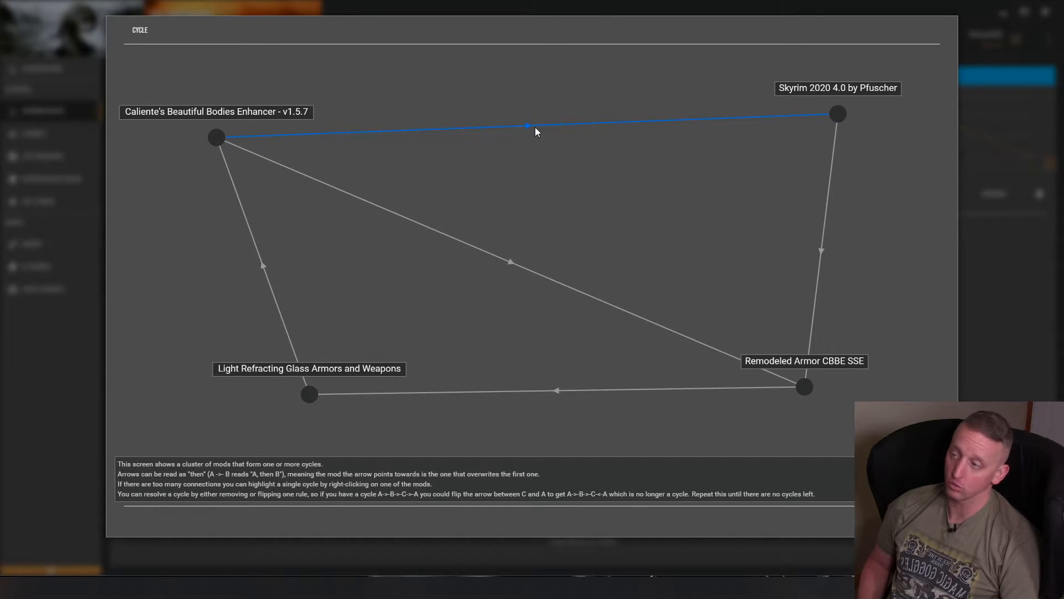
right_click(534, 127)
left_click(546, 107)
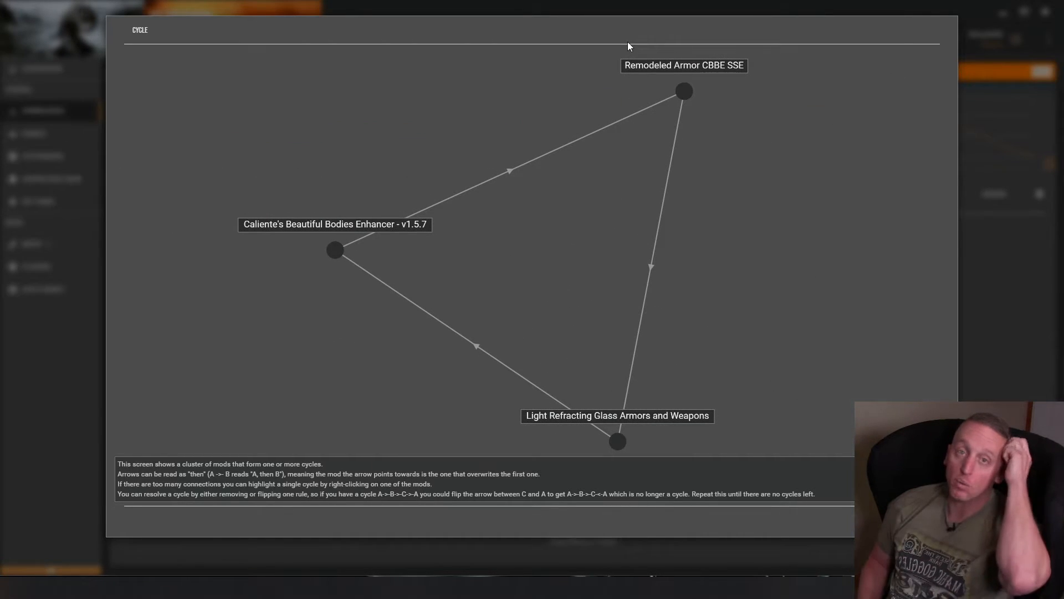
Flip the rule between Light Refracting Glass Armors and Weapons and Caliente's Beautiful Bodies Enhancer, and check the notifications
left_click_drag(344, 258, 275, 192)
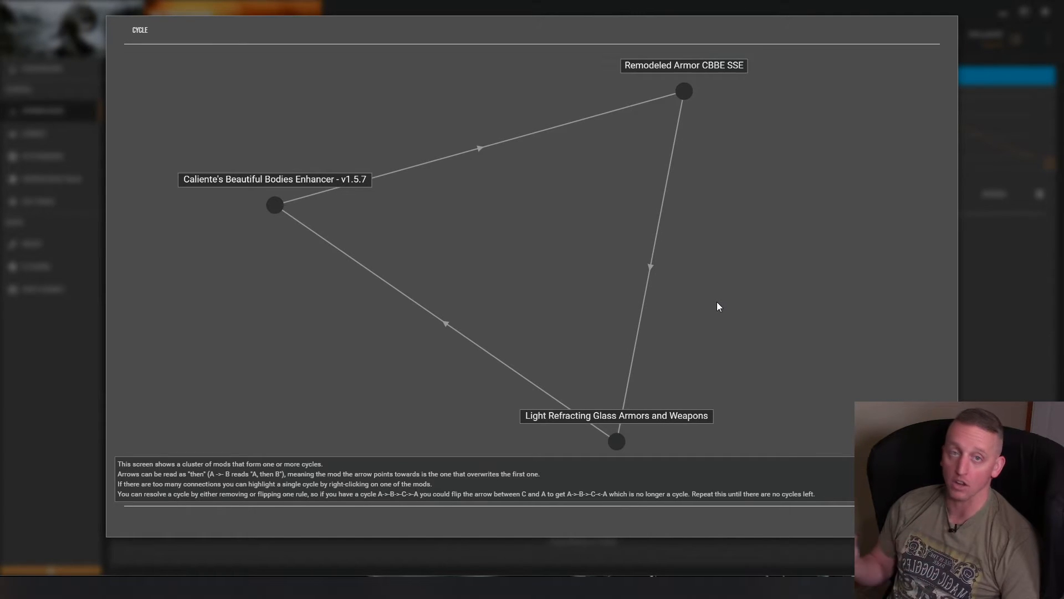
left_click(448, 325)
right_click(448, 325)
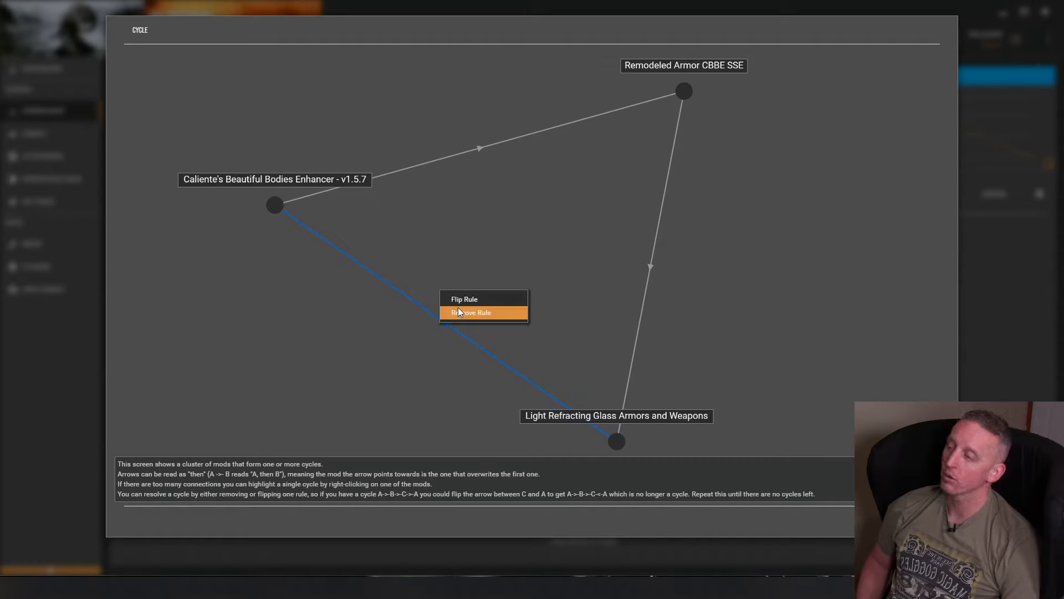
left_click(461, 303)
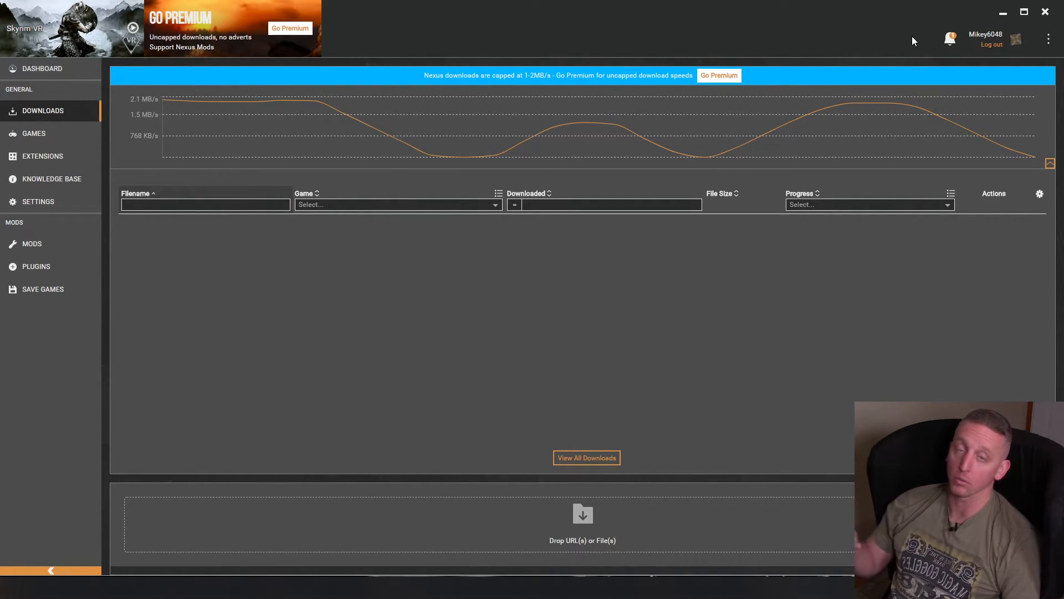
left_click(950, 37)
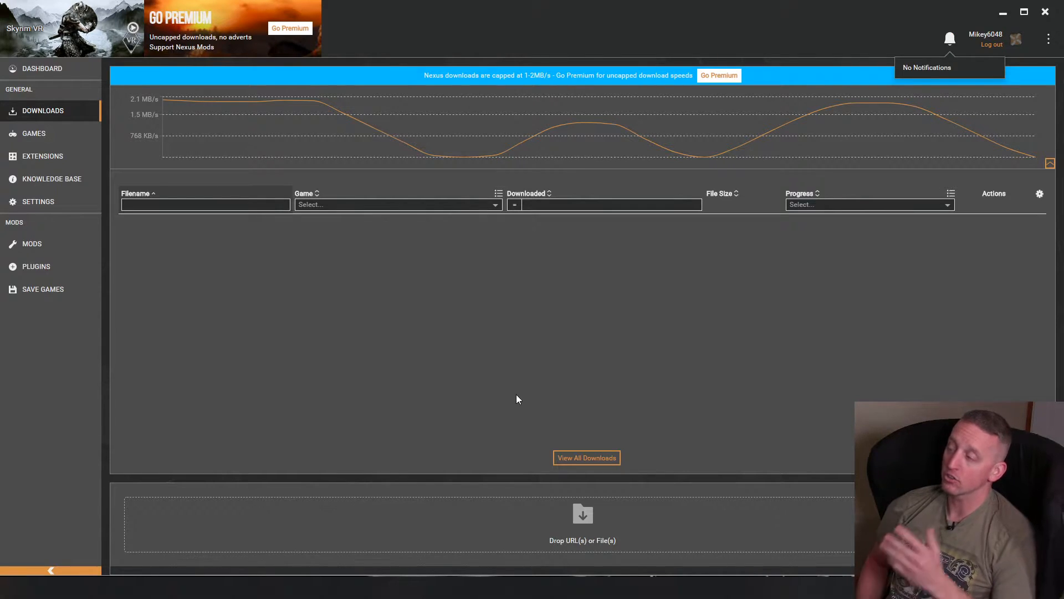
Start adding a new custom tool from the dashboard and open the file browser for its target
left_click(55, 245)
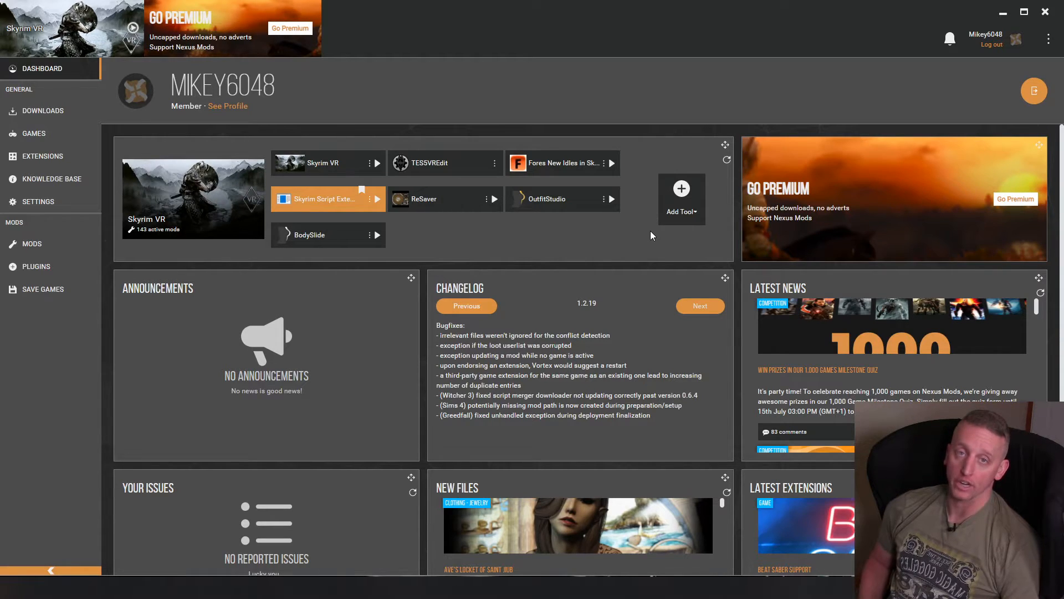
left_click(699, 210)
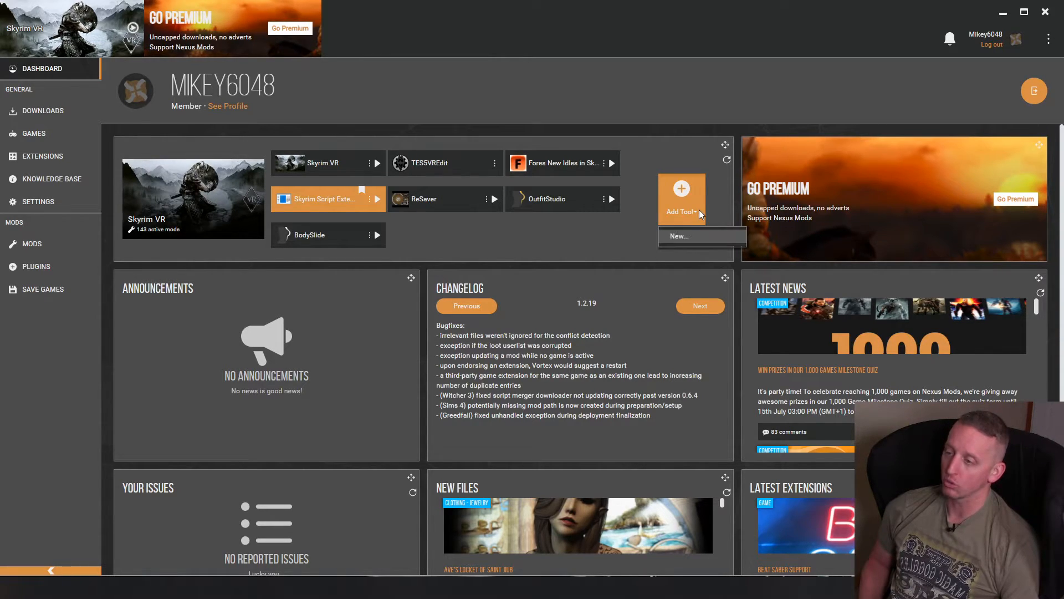
left_click(687, 238)
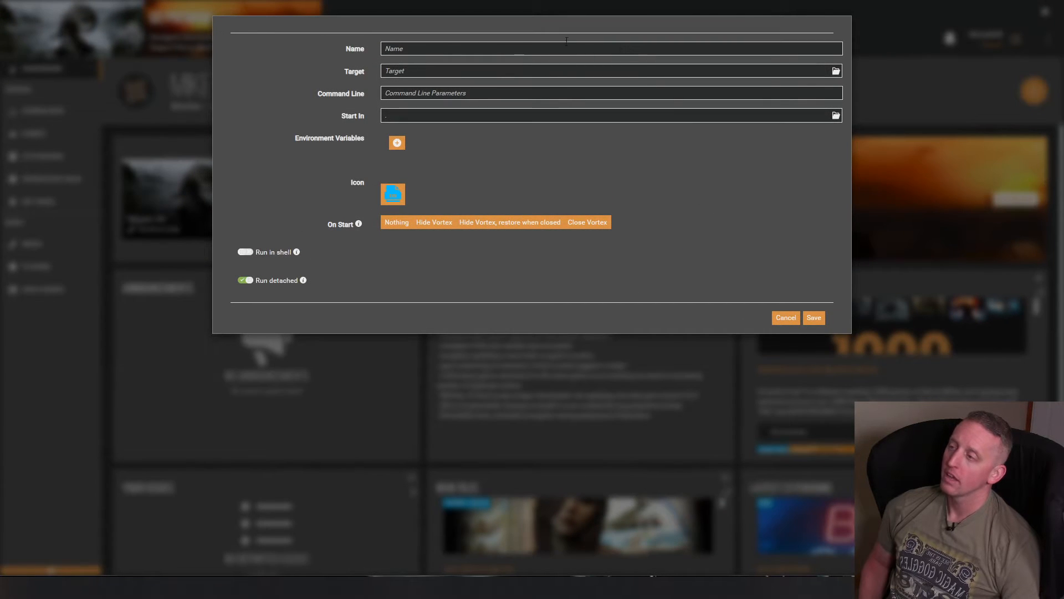
left_click(835, 75)
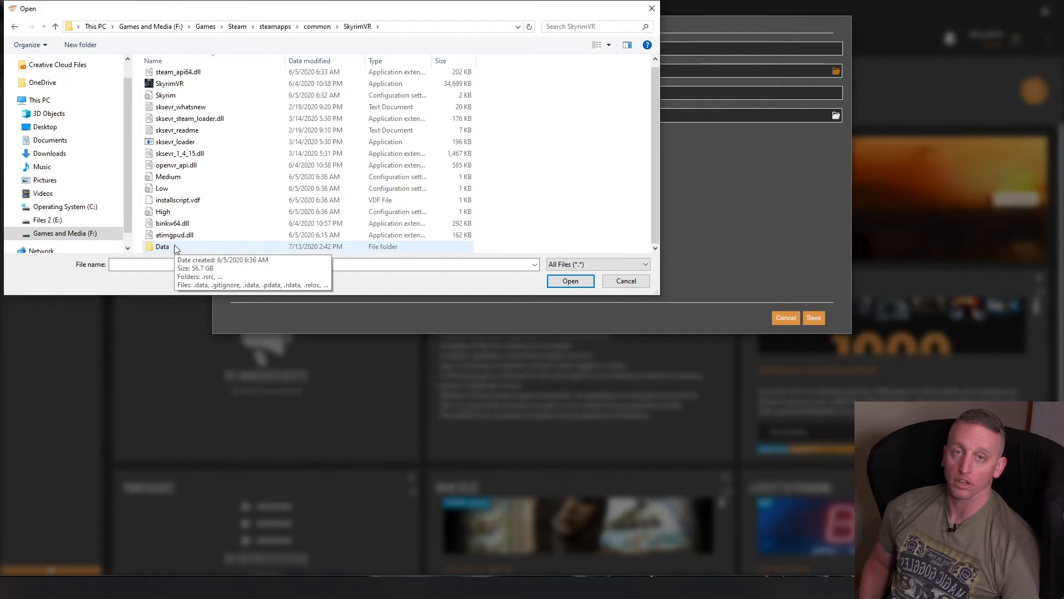
Browse to Data > CalienteTools > BodySlide, select the BodySlide x64 application as the target, and cancel adding the new tool
double_click(174, 246)
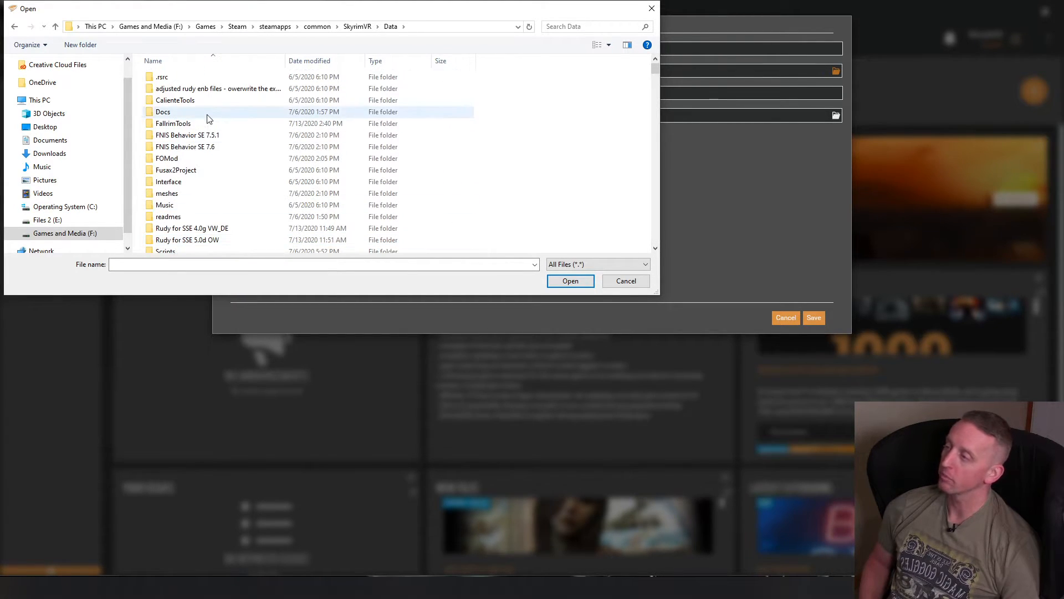
double_click(209, 103)
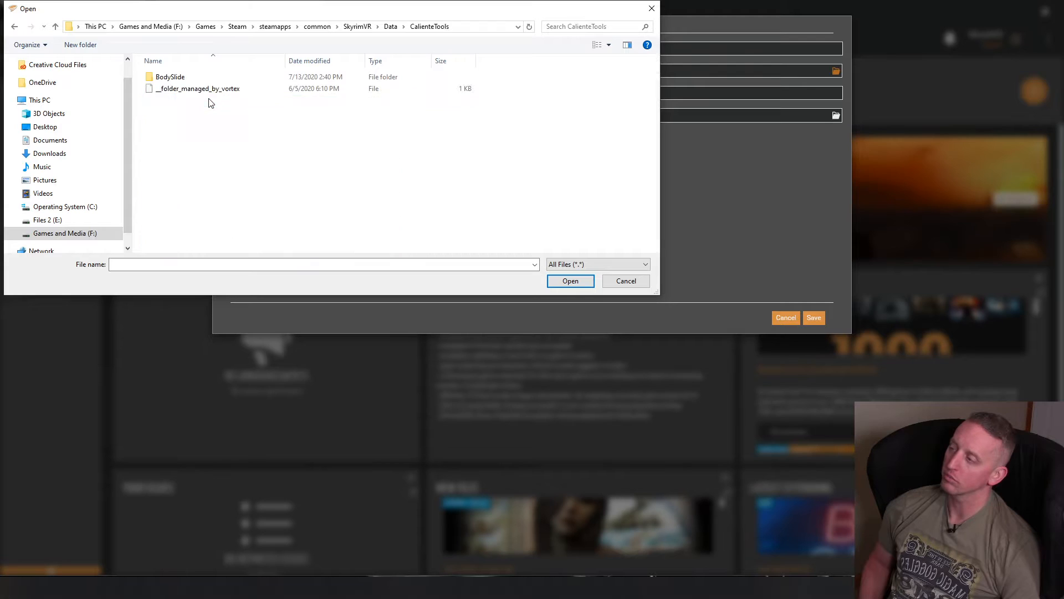
right_click(201, 99)
left_click(209, 78)
double_click(210, 78)
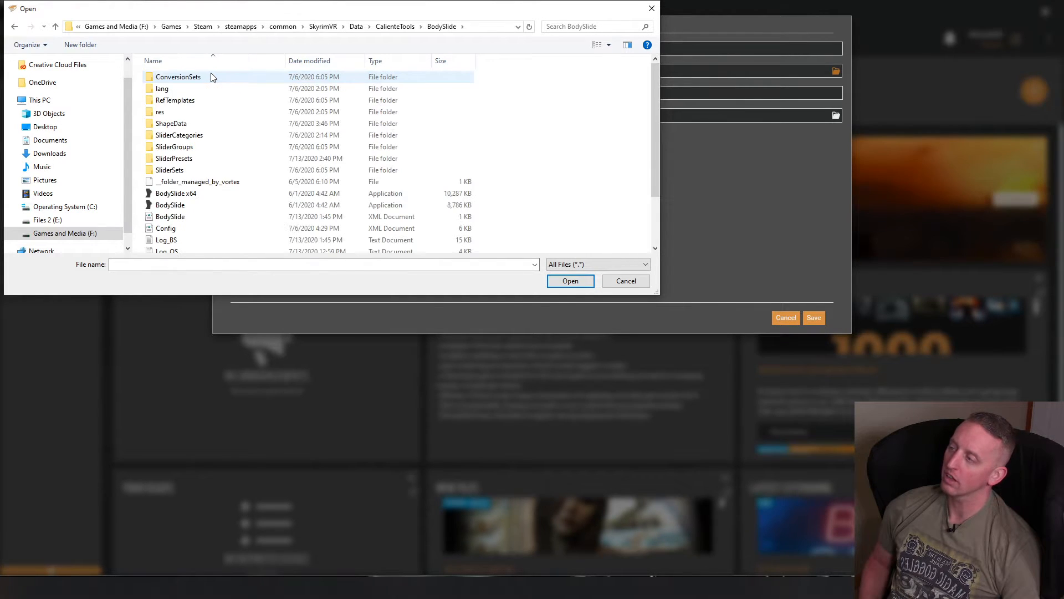
scroll(208, 140, "down", 2)
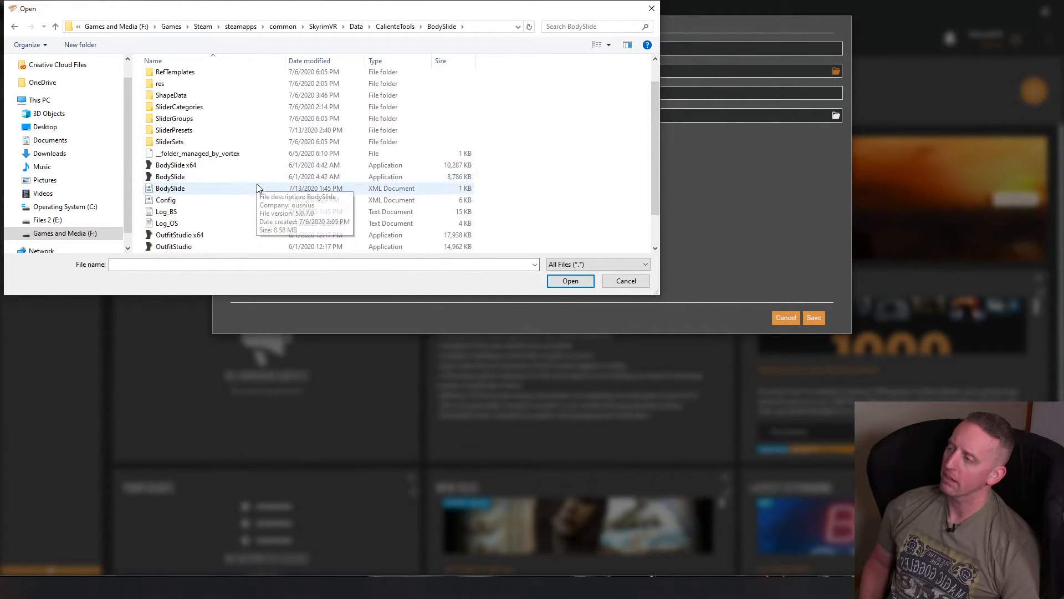
left_click(214, 169)
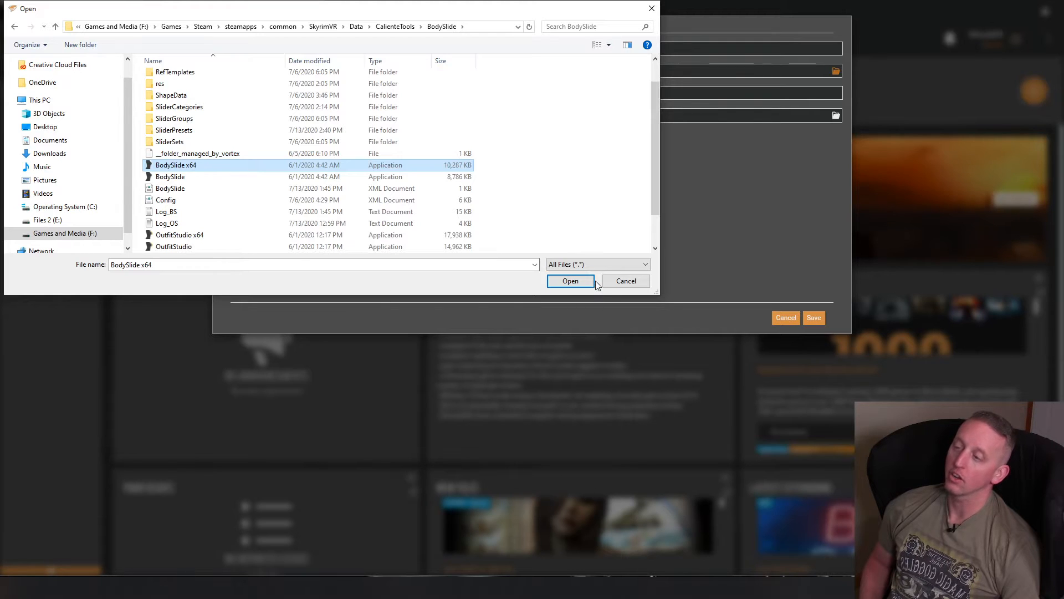
left_click(631, 282)
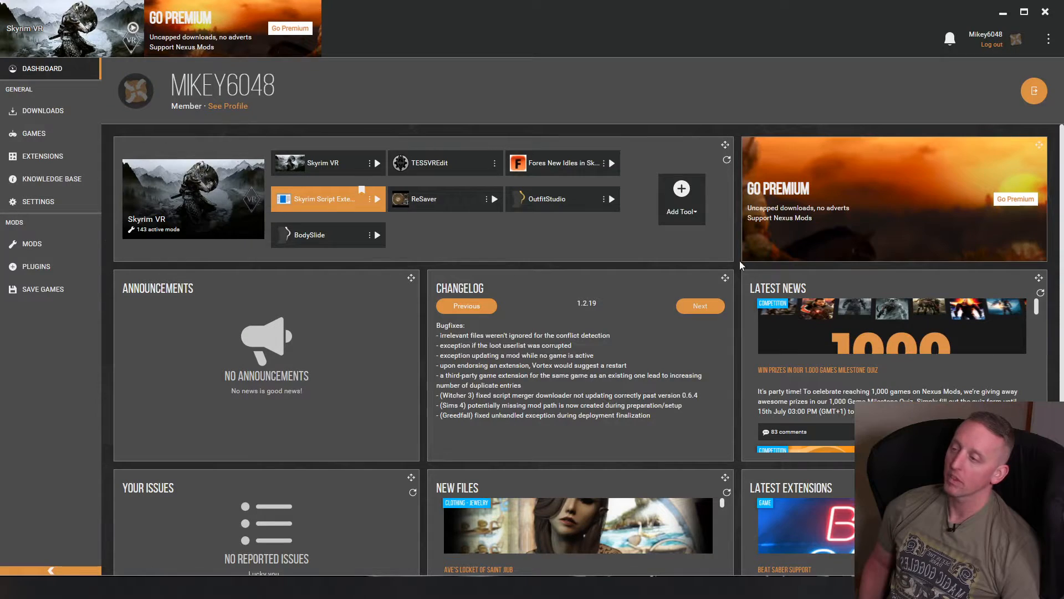
left_click(786, 318)
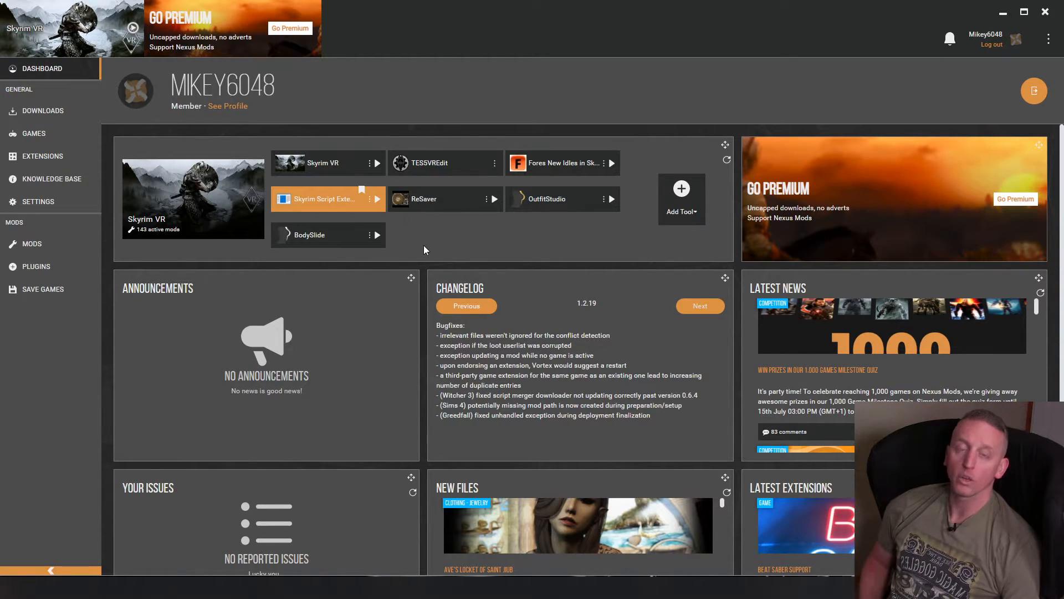
Launch BodySlide from the dashboard tools and preview the CT77 Steel outfit from an angled view
left_click(379, 239)
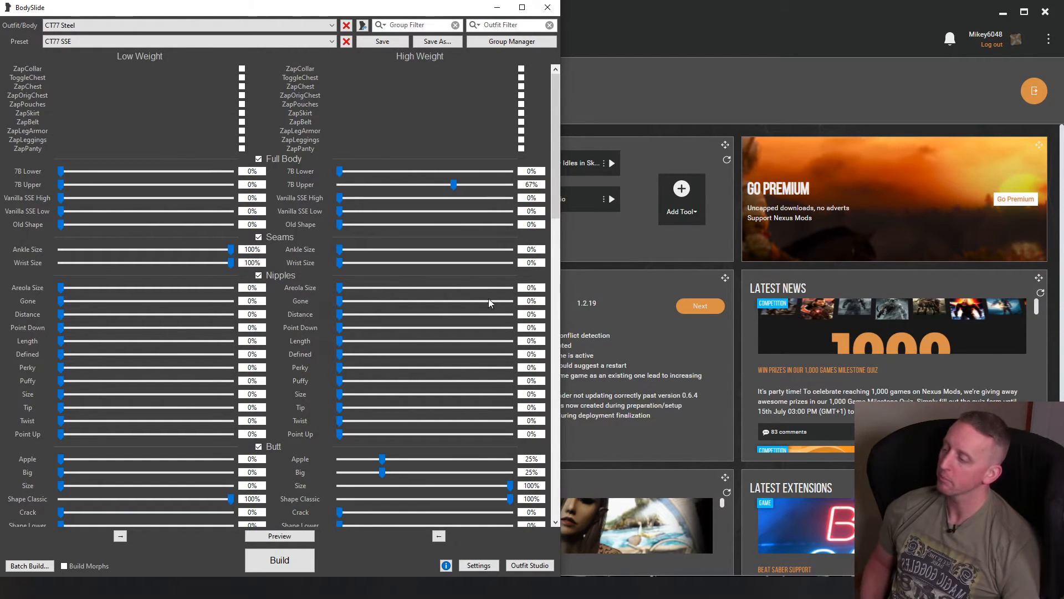
left_click(284, 536)
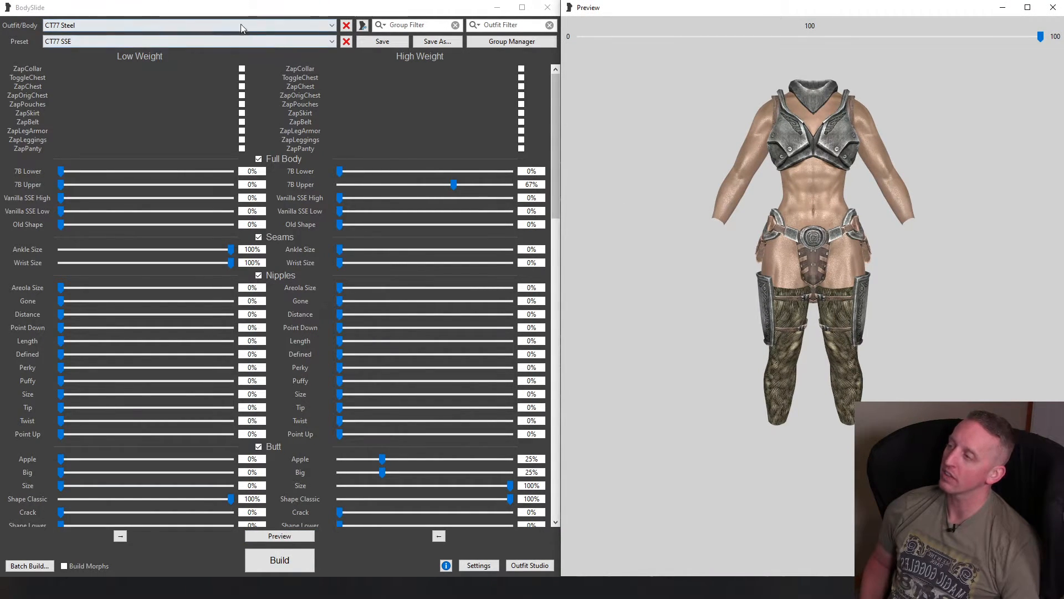
left_click_drag(890, 152, 890, 201)
scroll(906, 228, "up", 2)
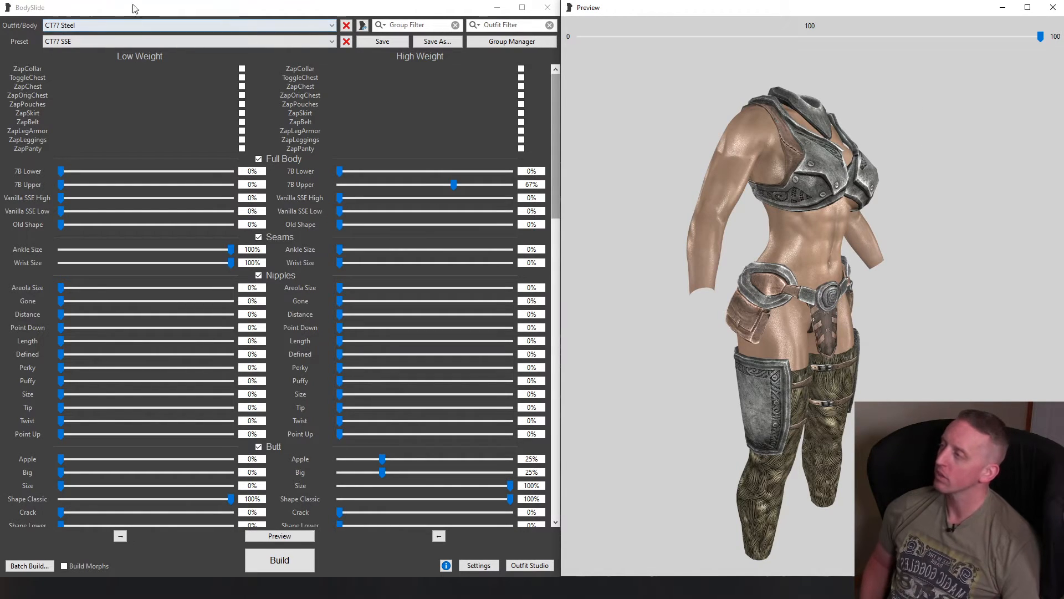
Switch the outfit to CBBE Vanilla - Body - Ancient Nord (Physics) and inspect it in the preview
left_click(85, 26)
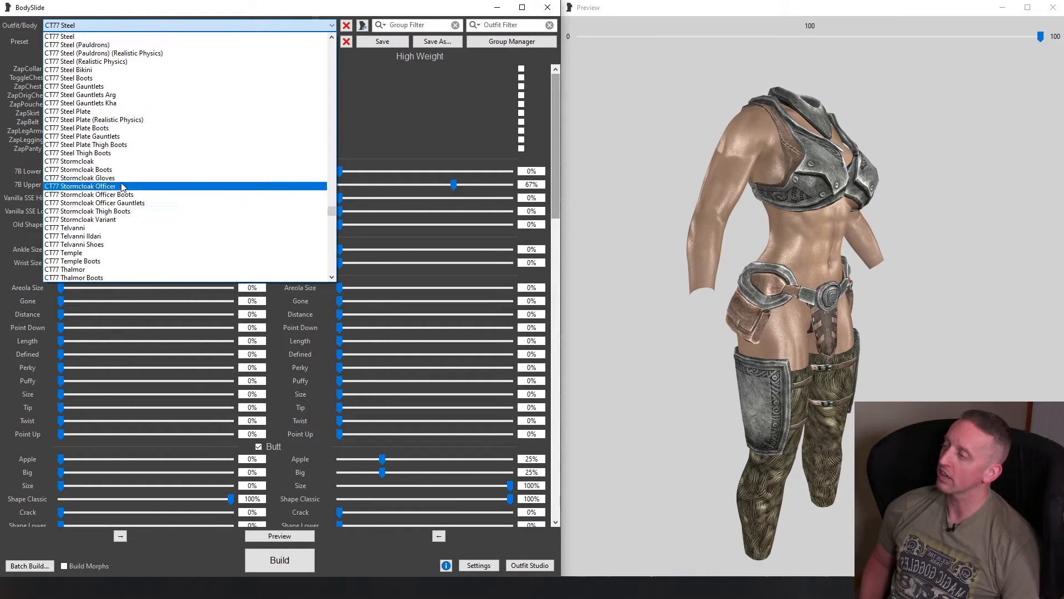
scroll(167, 217, "up", 20)
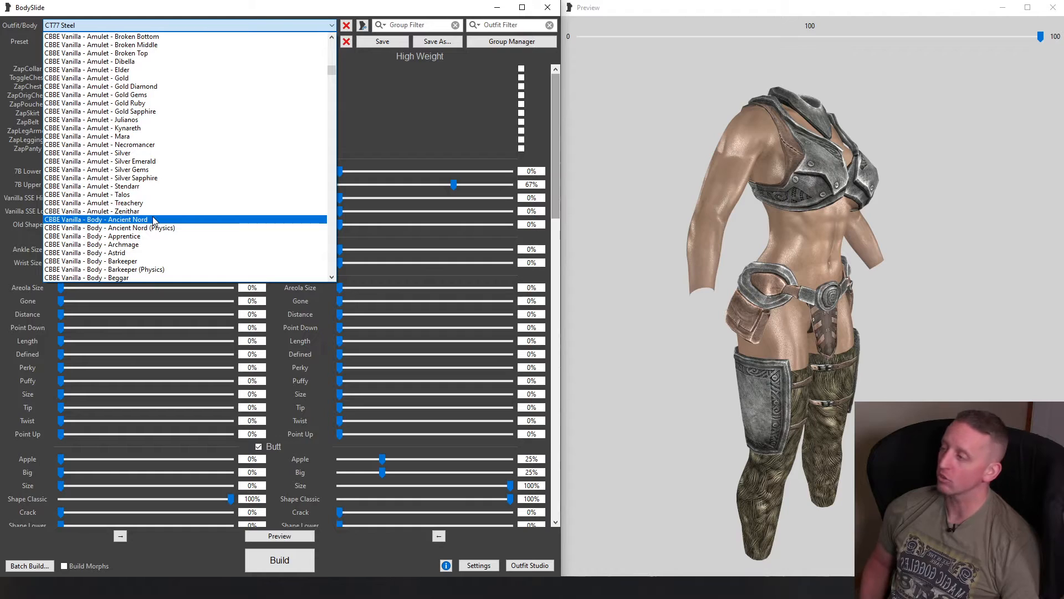
left_click(154, 228)
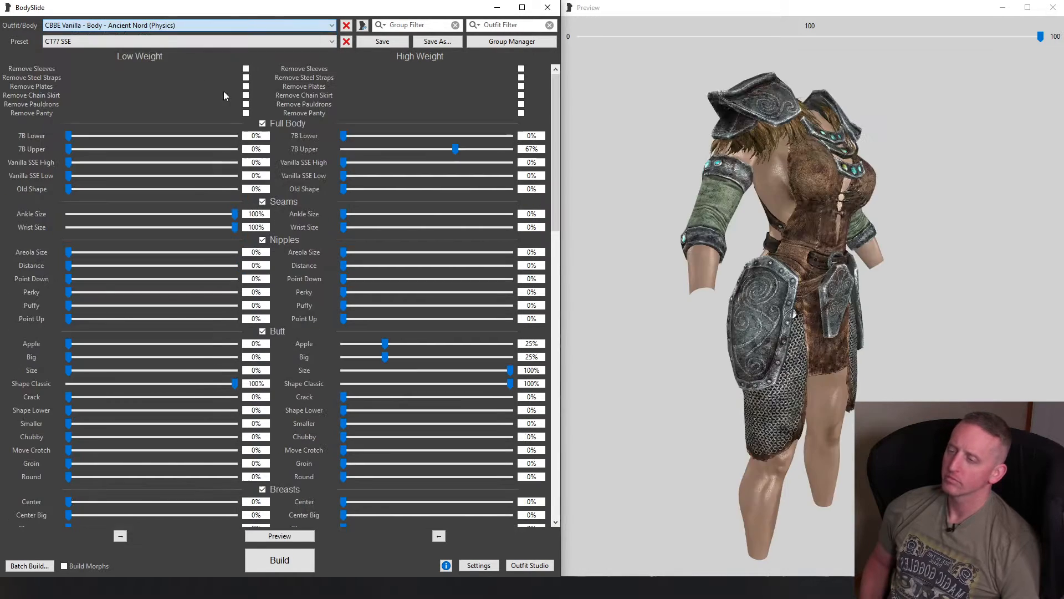
left_click_drag(802, 210, 833, 244)
scroll(869, 254, "up", 5)
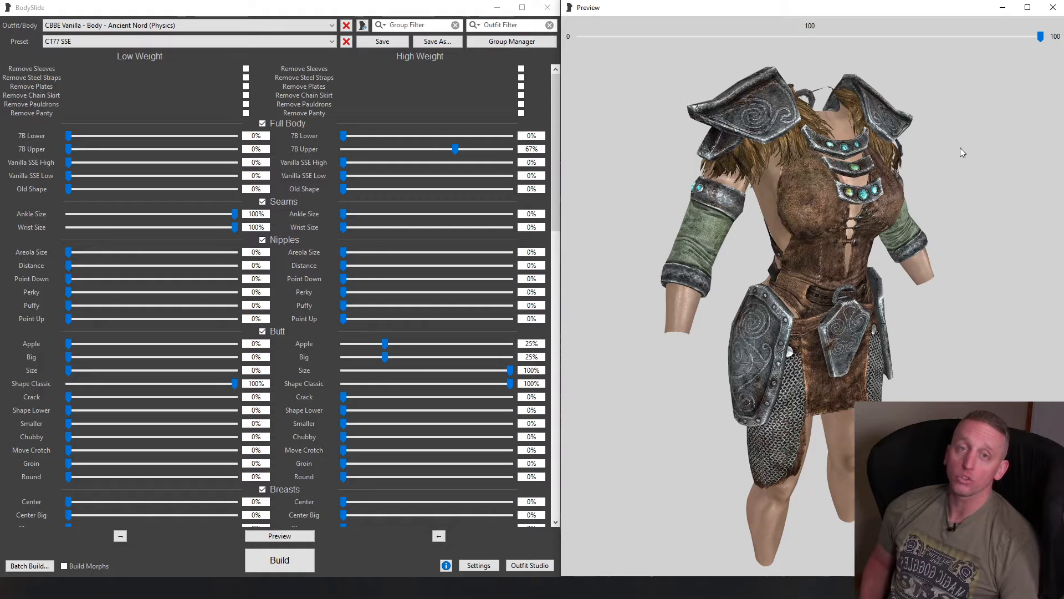
Close and reopen the outfit preview, and examine the Ancient Nord armor from different angles and distances
left_click(276, 535)
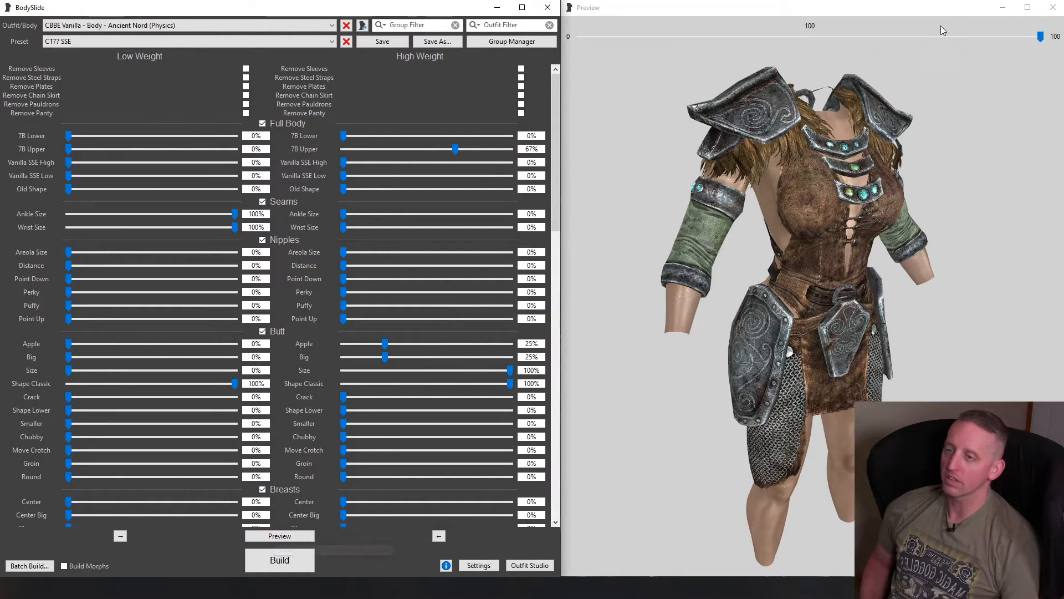
left_click(1052, 6)
left_click(280, 536)
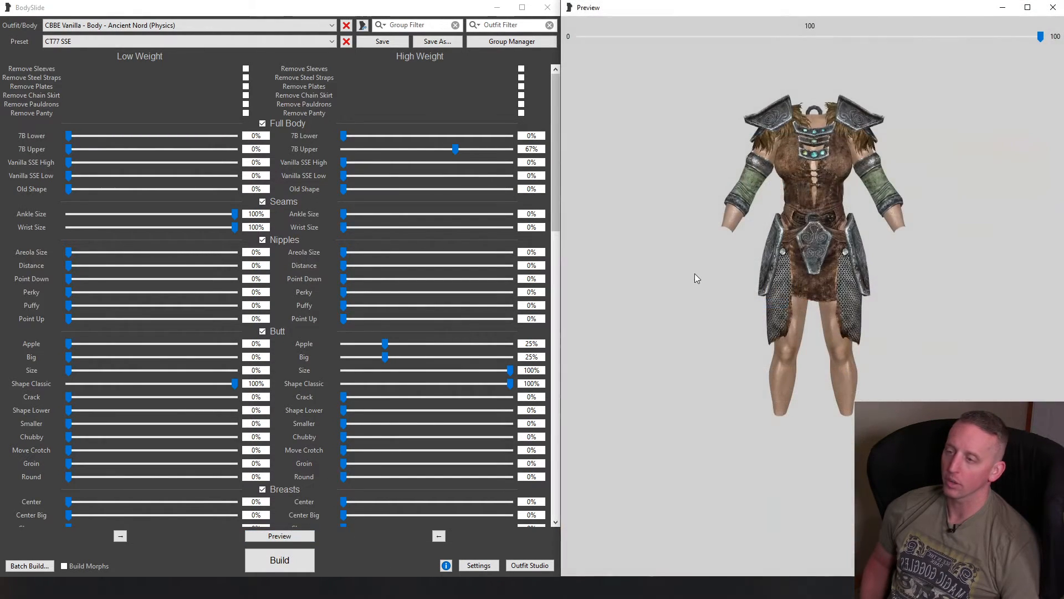
left_click_drag(845, 148, 839, 248)
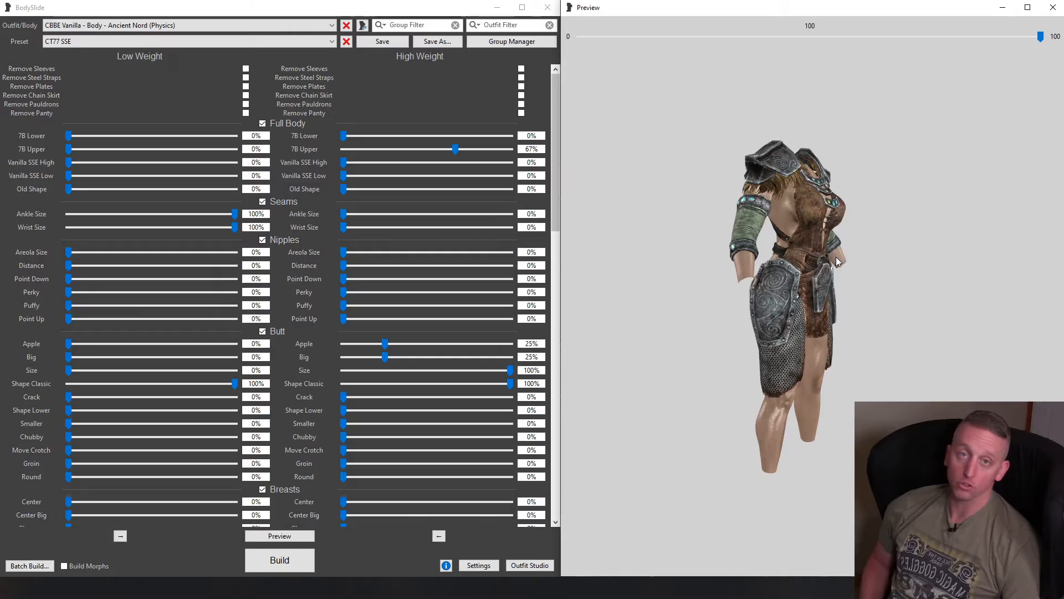
scroll(836, 257, "up", 5)
left_click_drag(836, 257, 871, 253)
scroll(807, 227, "up", 3)
scroll(807, 227, "down", 2)
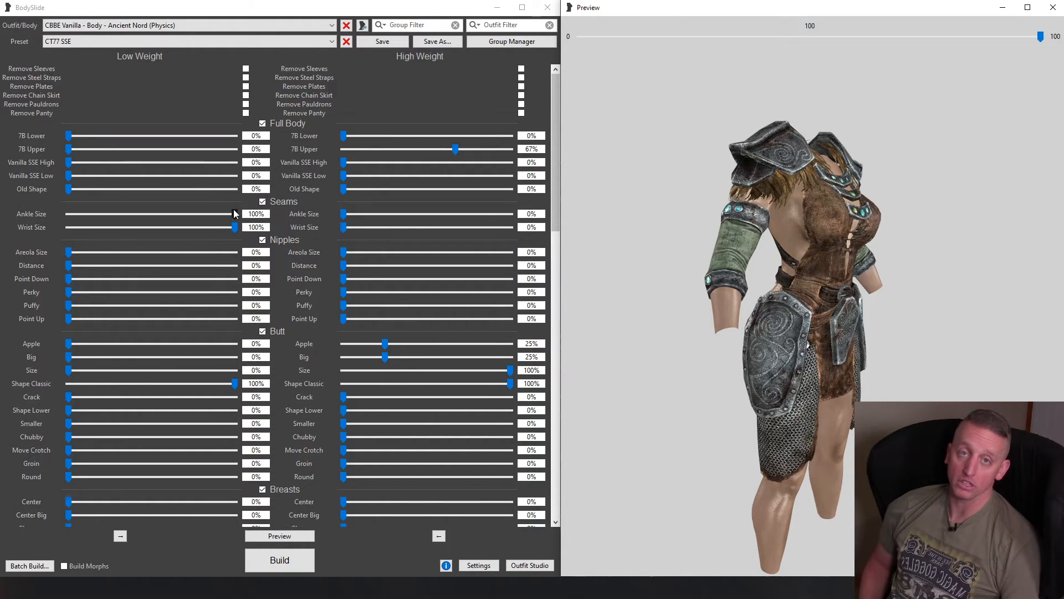
left_click(112, 56)
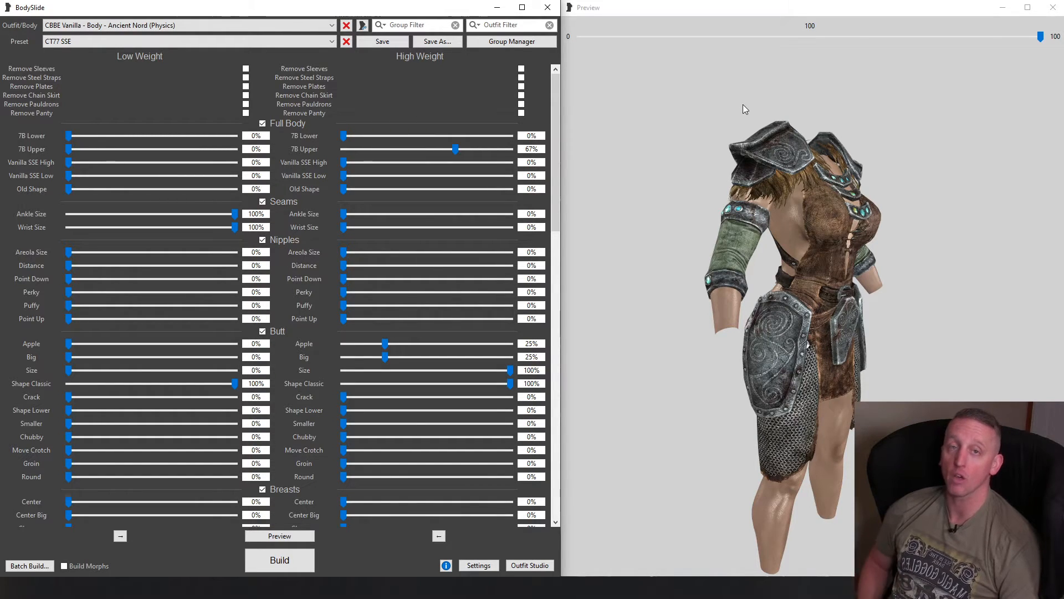
left_click_drag(754, 102, 744, 272)
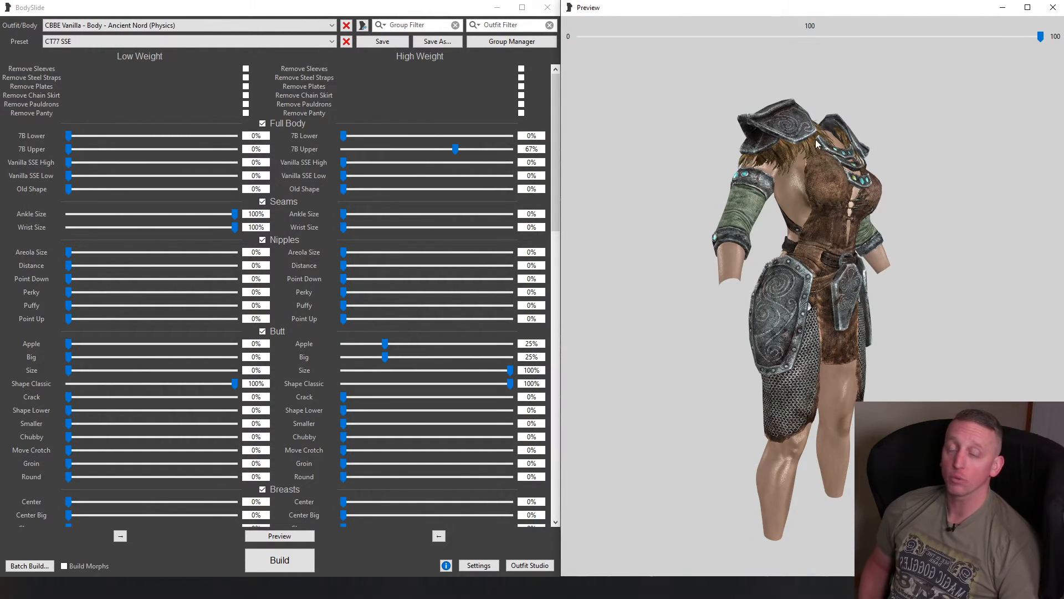
left_click_drag(816, 348, 832, 331)
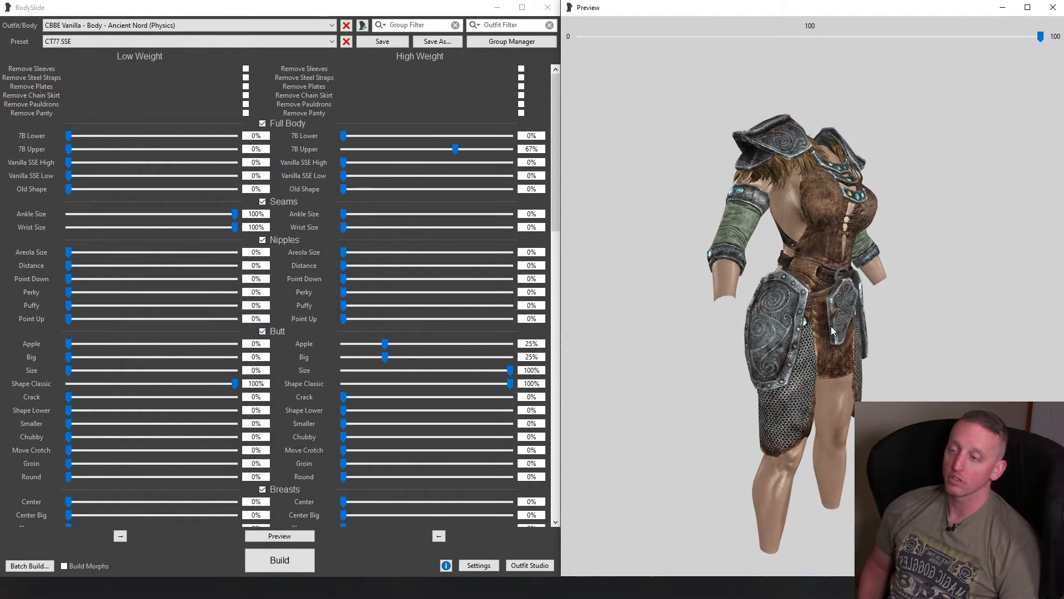
left_click(328, 25)
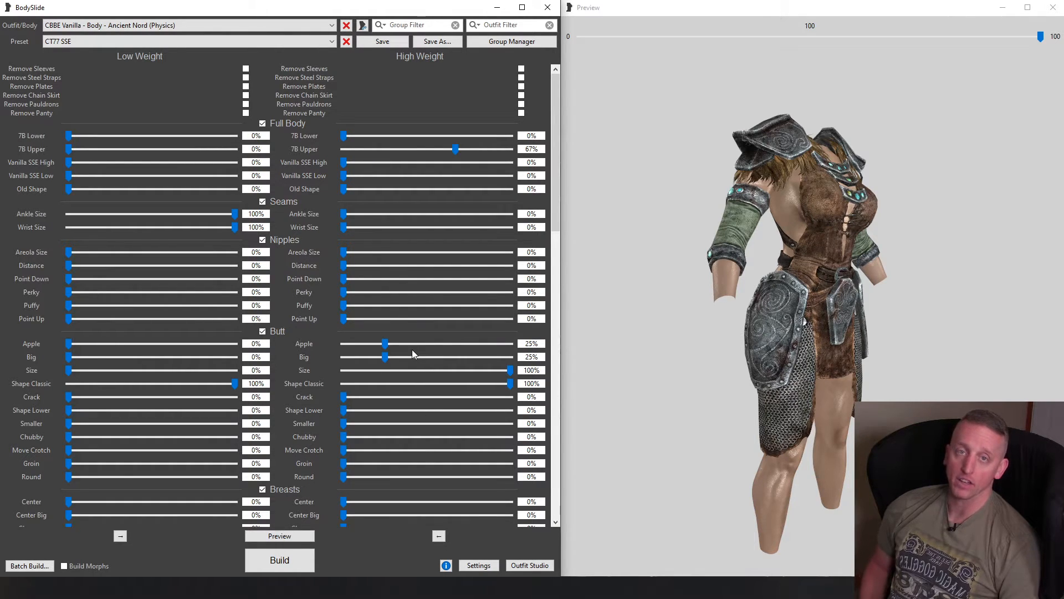
Remove the sleeves and the chain skirt from the Ancient Nord outfit and check it from the side
left_click_drag(908, 334, 793, 384)
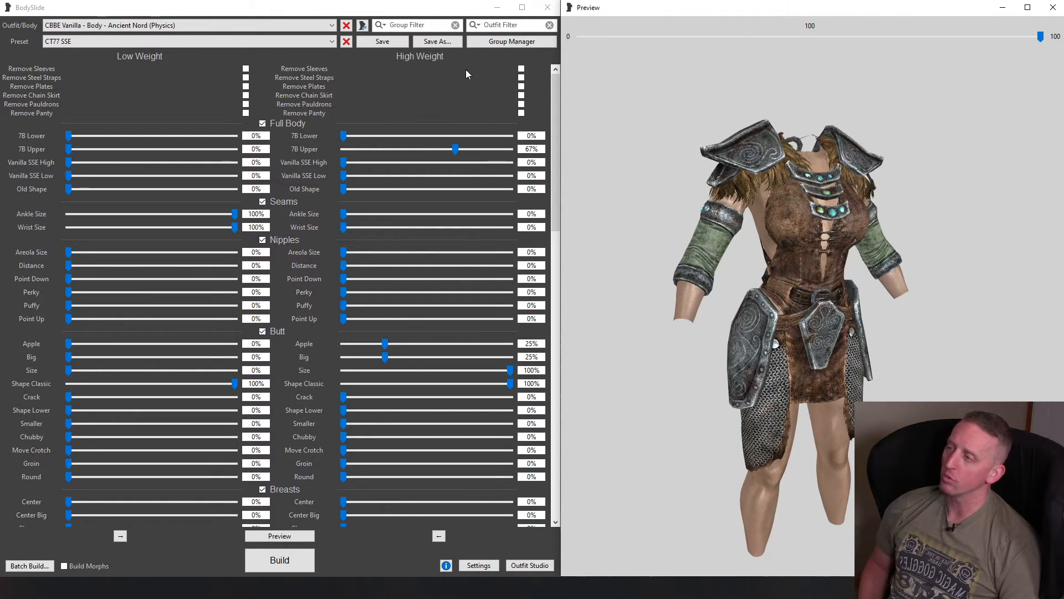
left_click(521, 68)
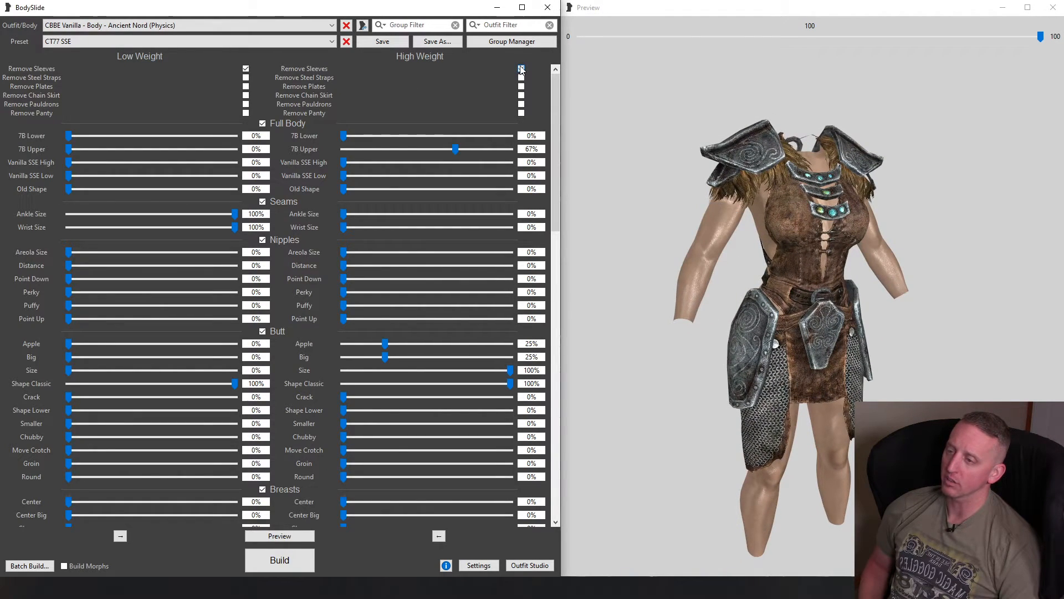
left_click(522, 95)
mouse_move(882, 310)
left_mouse_down()
mouse_move(989, 297)
mouse_move(1041, 307)
mouse_move(994, 317)
mouse_move(898, 306)
left_mouse_up()
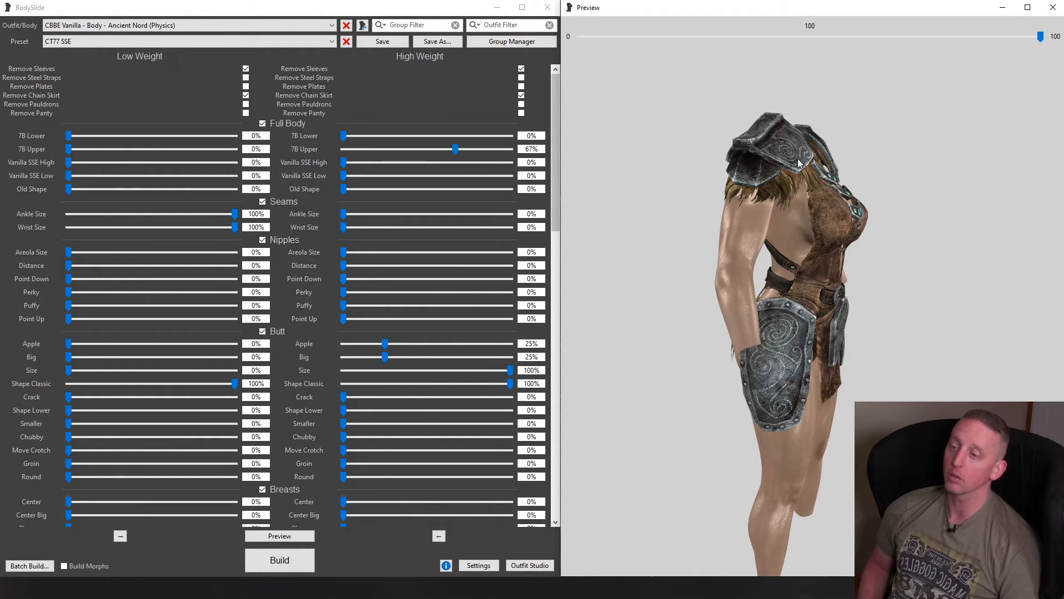
Restore the chain skirt and adjust the high-weight sliders, trying 7B Upper at 94% and 53% and Areola Size at 12%
left_click_drag(460, 151, 499, 176)
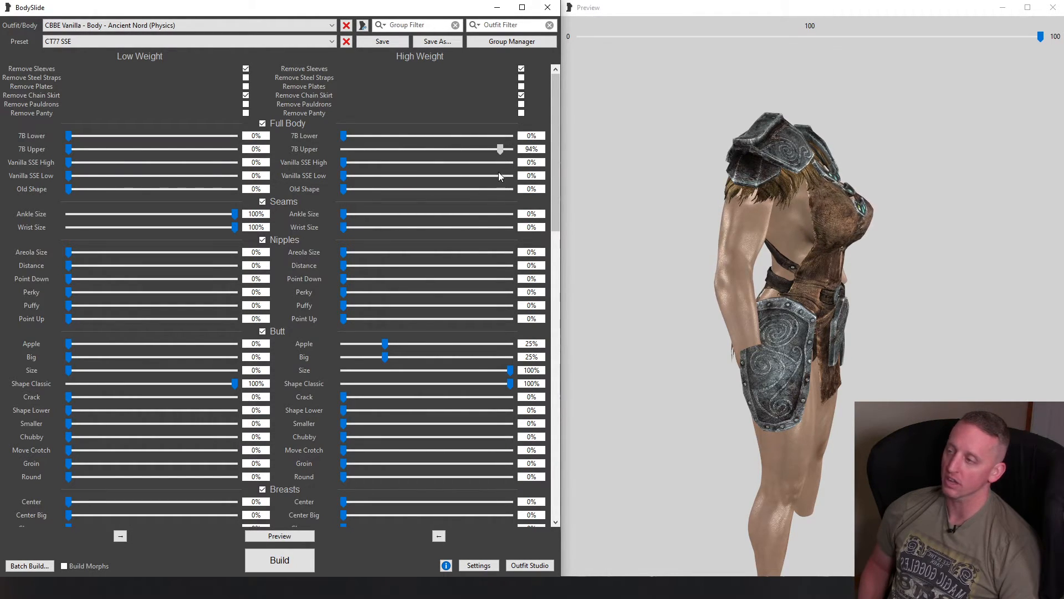
left_click_drag(71, 155, 149, 157)
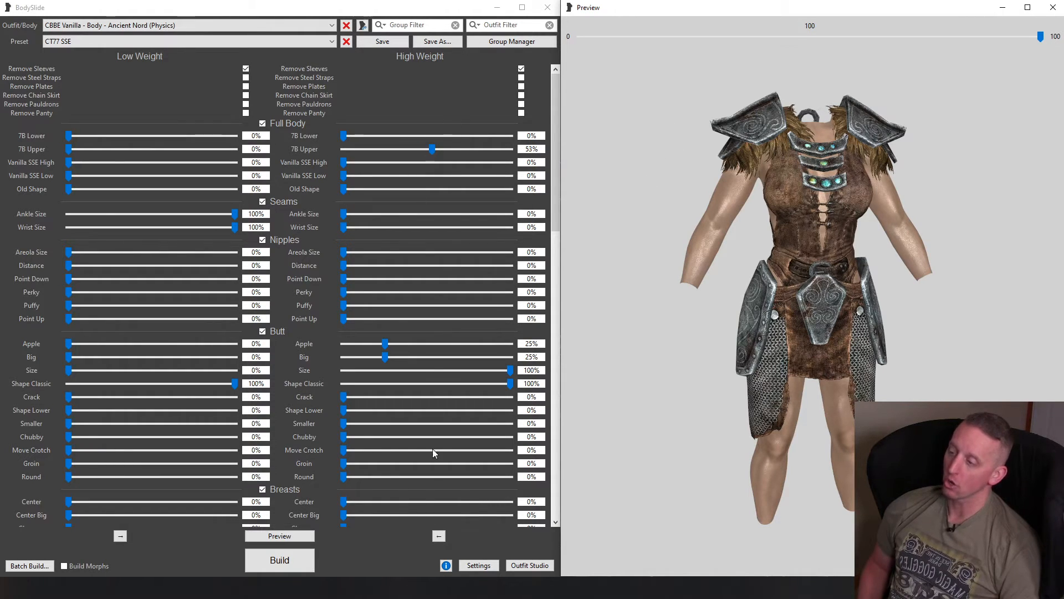
left_click_drag(555, 178, 604, 122)
left_click_drag(824, 239, 864, 255)
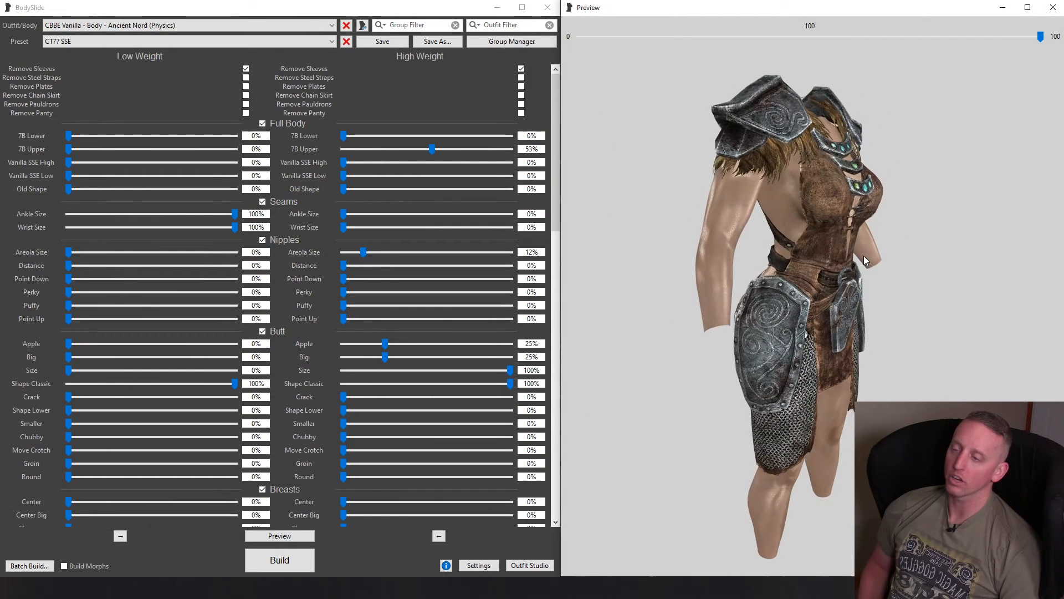
Lower the high-weight 7B Upper slider to 17% and on to 0%, and set the high-weight Areola Size to 15%
left_click(434, 148)
left_click_drag(436, 148, 374, 151)
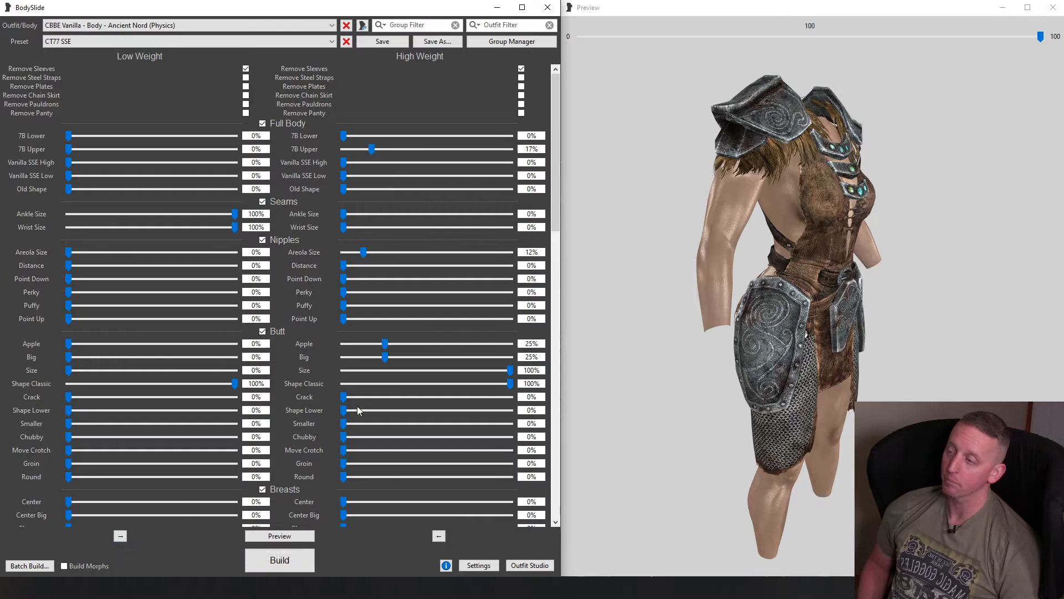
scroll(370, 133, "down", 1)
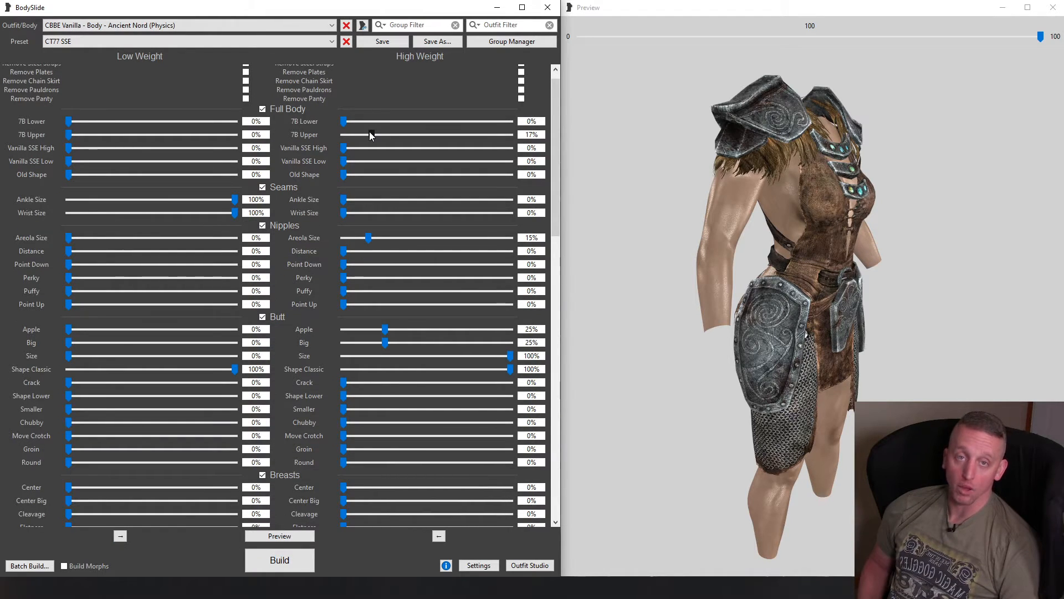
left_click_drag(369, 133, 150, 158)
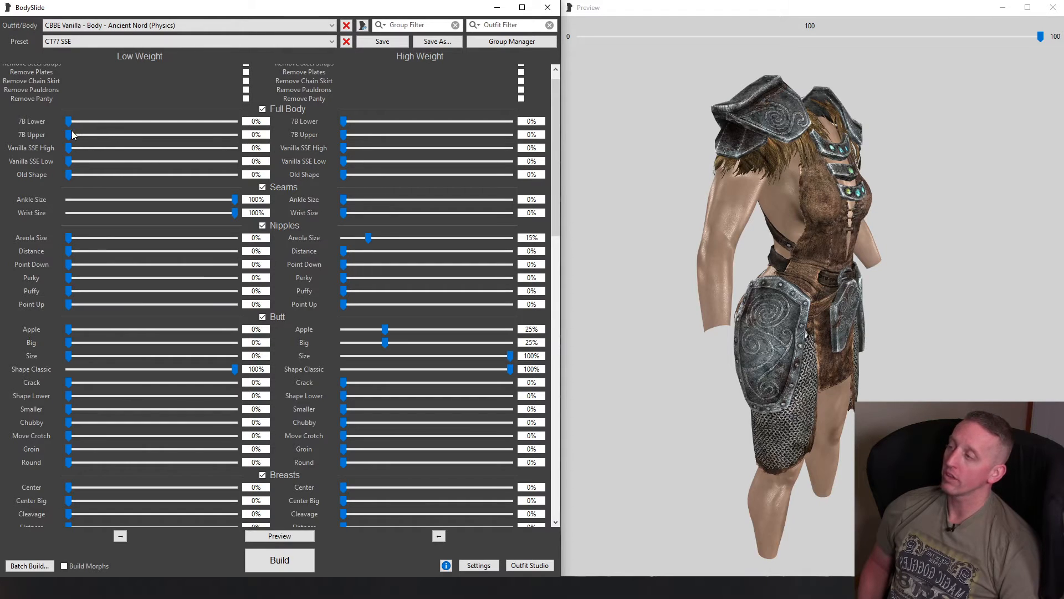
Set the high-weight 7B Upper slider to 38% and copy all high-weight values to low weight
mouse_move(75, 134)
left_mouse_down()
mouse_move(300, 135)
mouse_move(67, 135)
left_mouse_up()
left_click_drag(343, 134, 407, 135)
left_click(438, 535)
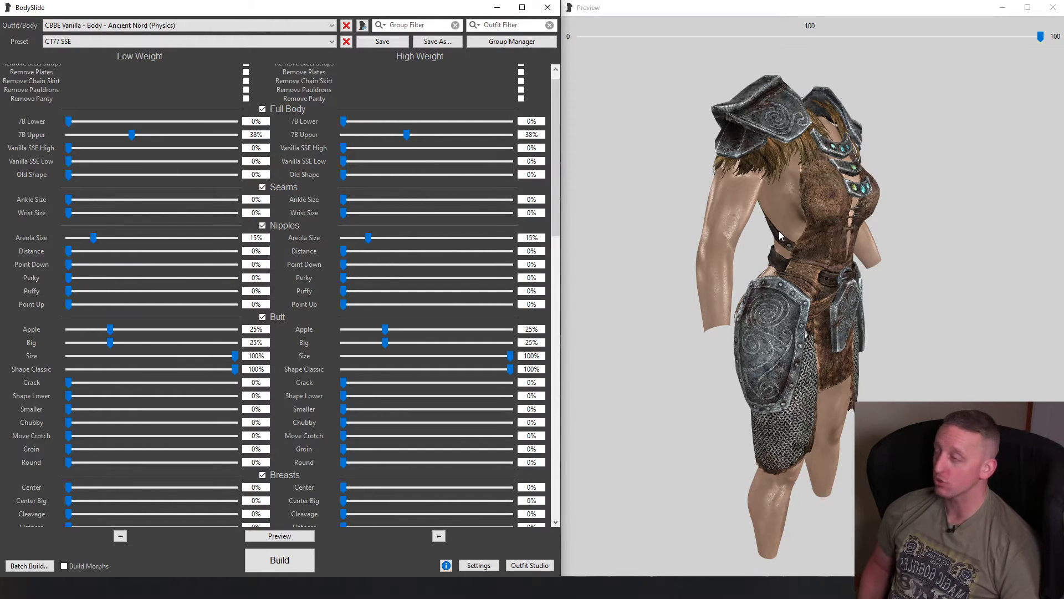
Build the Ancient Nord outfit with the current slider values and dismiss the result message
left_click(292, 564)
left_click_drag(348, 238, 601, 225)
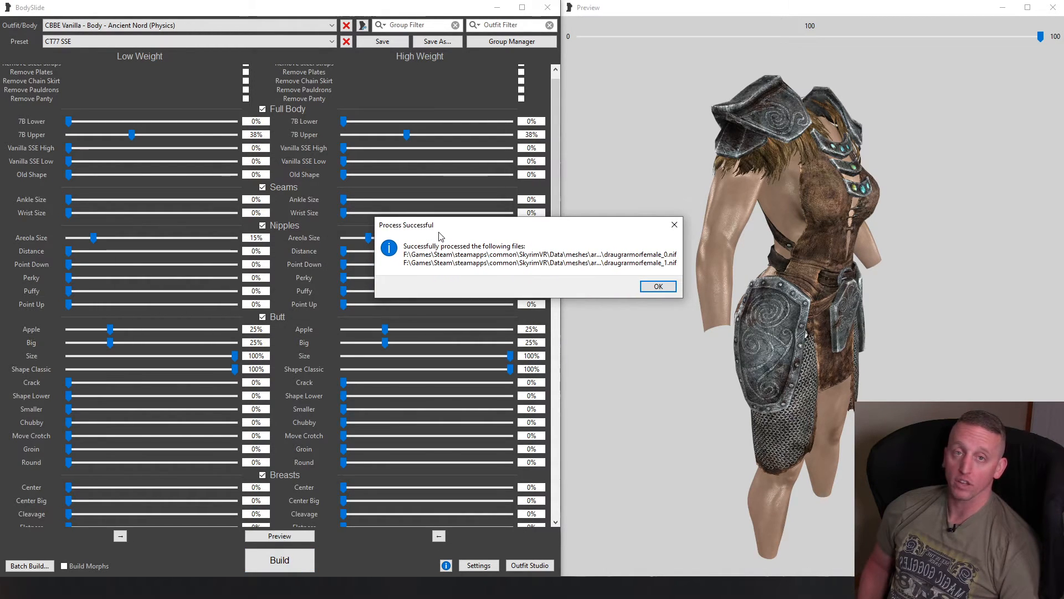
left_click(660, 287)
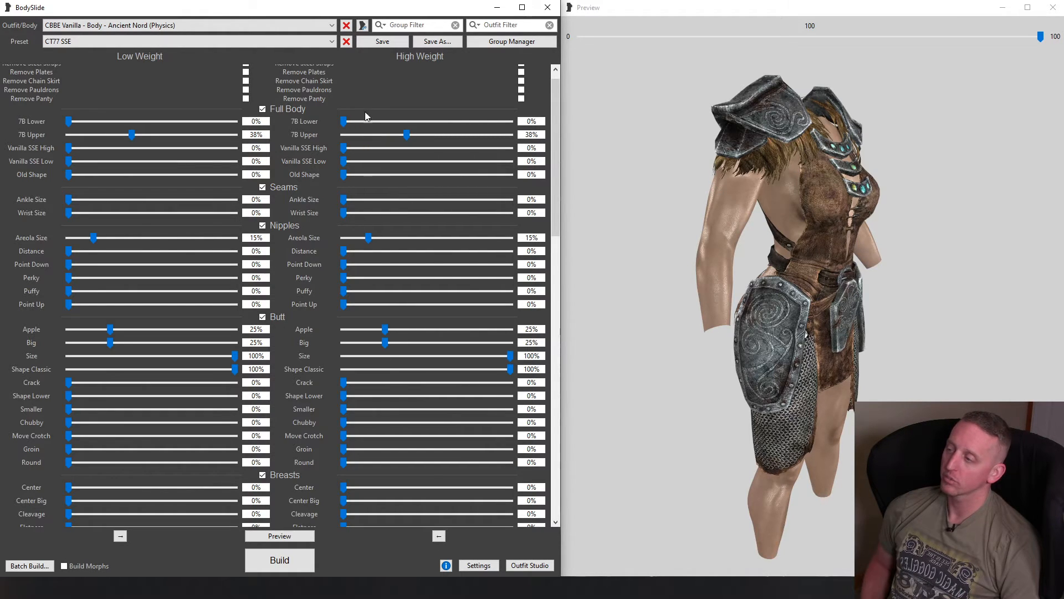
Try the high-weight 7B Upper slider at 100% and copy the low-weight values back to high weight
left_click_drag(407, 133, 544, 134)
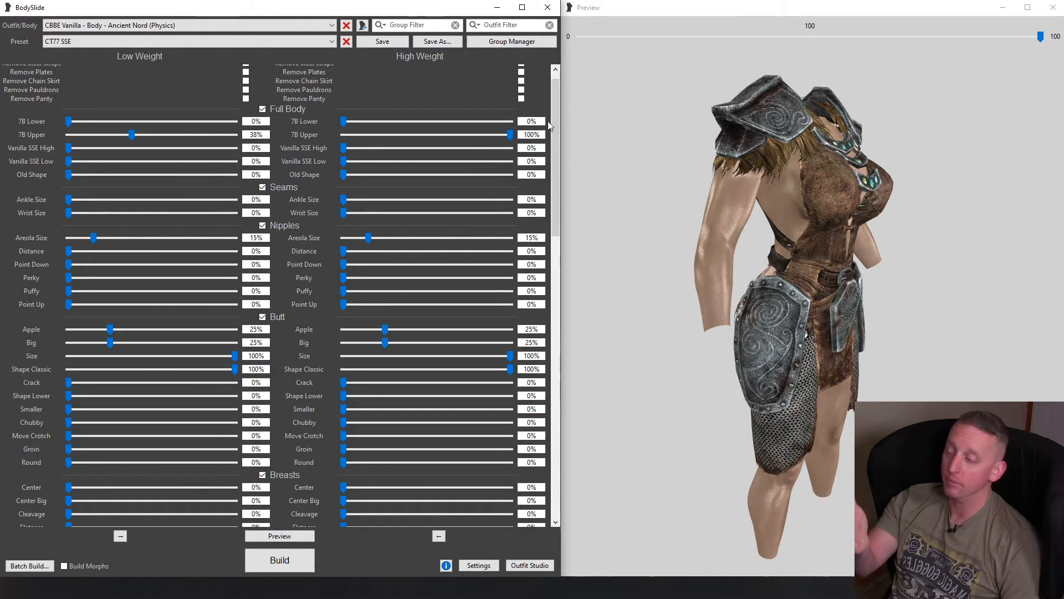
left_click(120, 536)
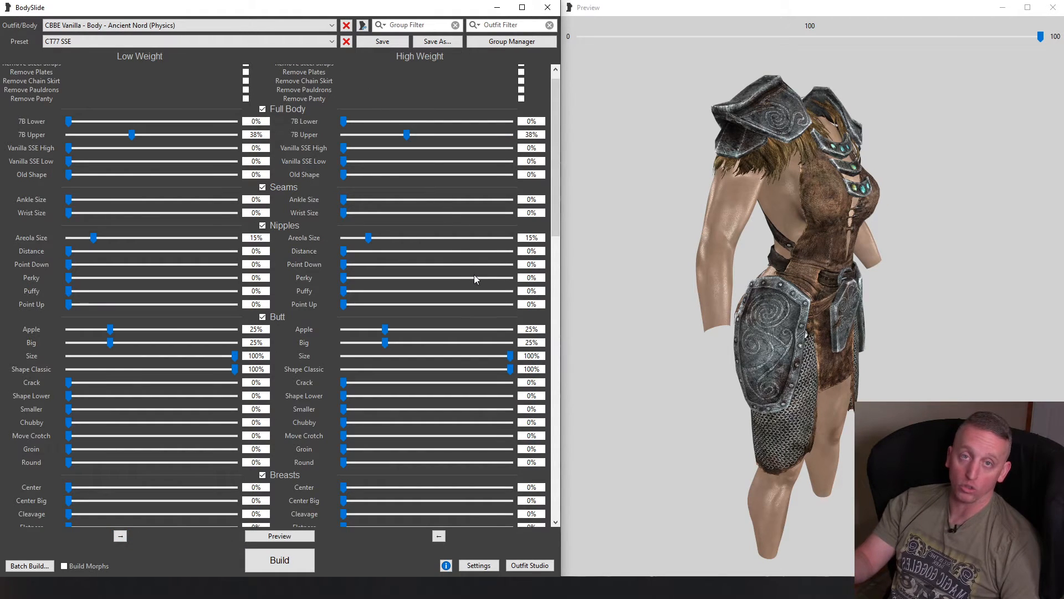
Set the high-weight 7B Upper, Areola Size, Apple and Big sliders to 0%
left_click_drag(407, 134, 335, 136)
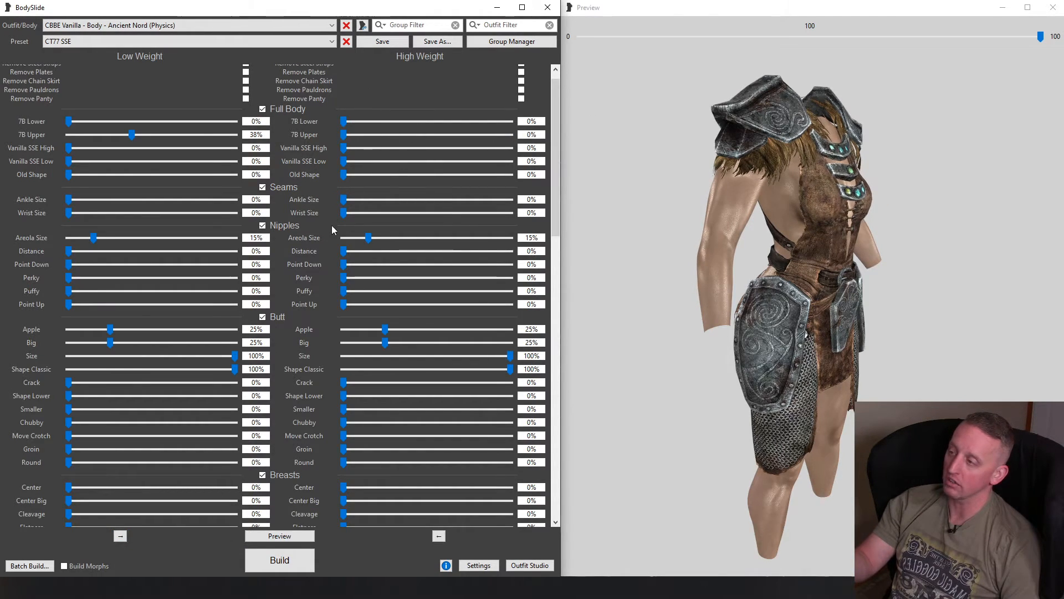
left_click_drag(368, 238, 340, 238)
left_click_drag(385, 329, 315, 355)
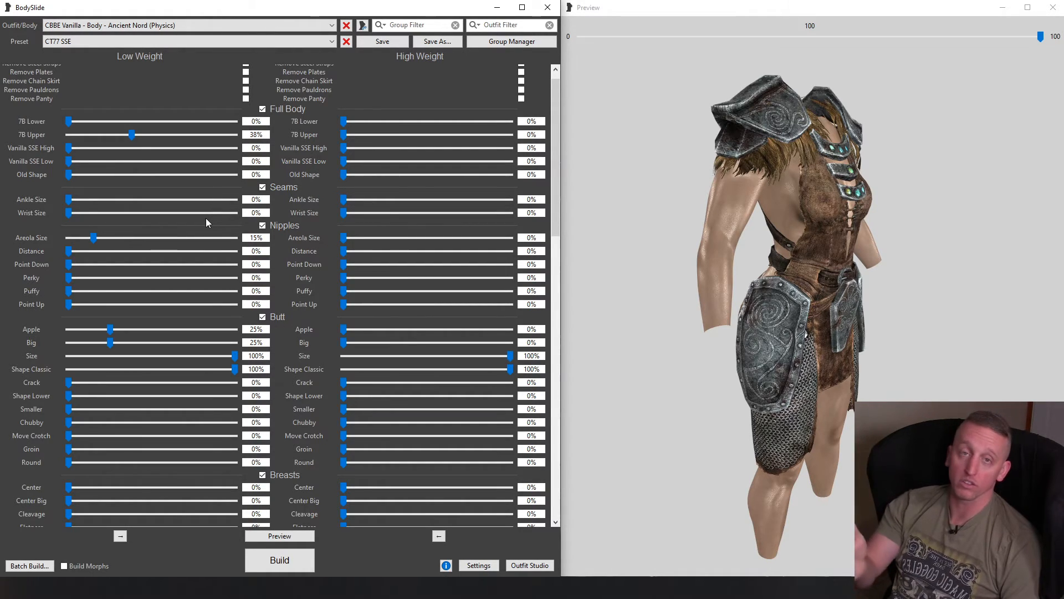
left_click(460, 200)
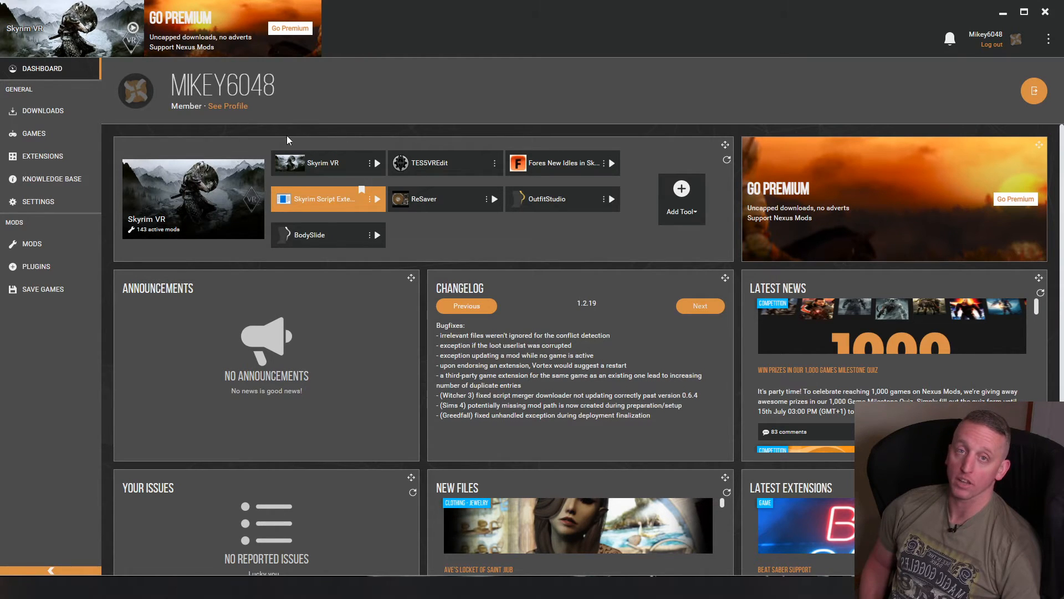
Switch to Vortex, open a blank form for a new dashboard tool and cancel it
left_click(687, 215)
left_click(686, 244)
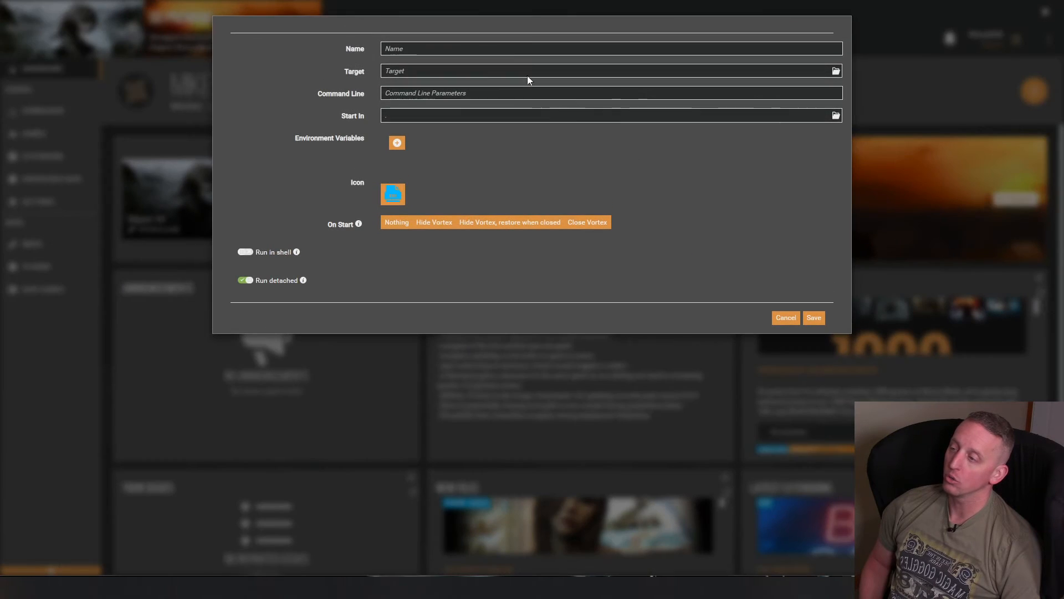
left_click(781, 317)
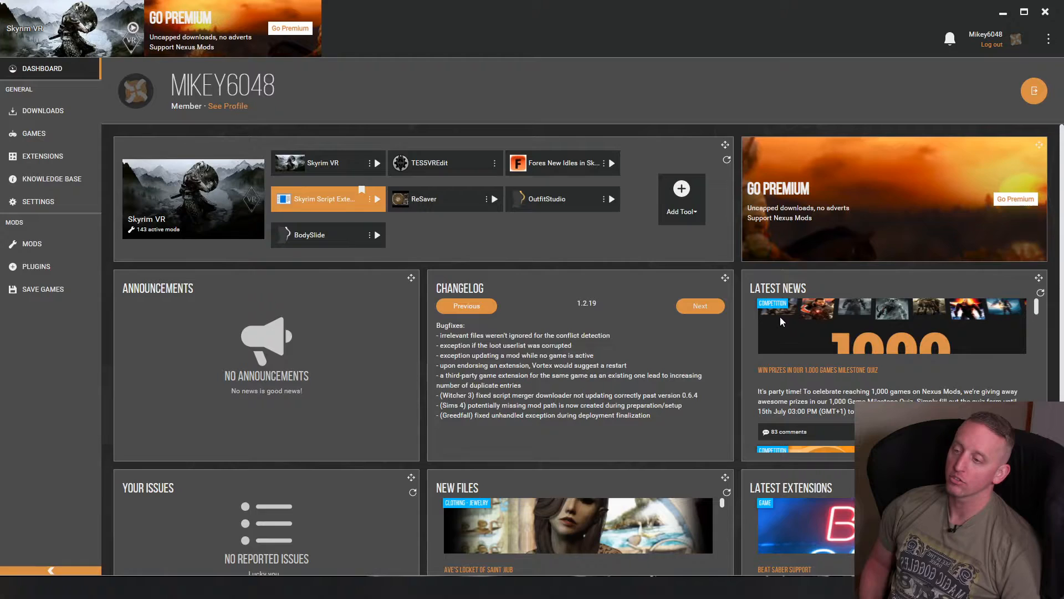
Check the launch settings of the Skyrim VR tool and open the options for Fores New Idles in Skyrim
left_click(373, 162)
left_click(377, 191)
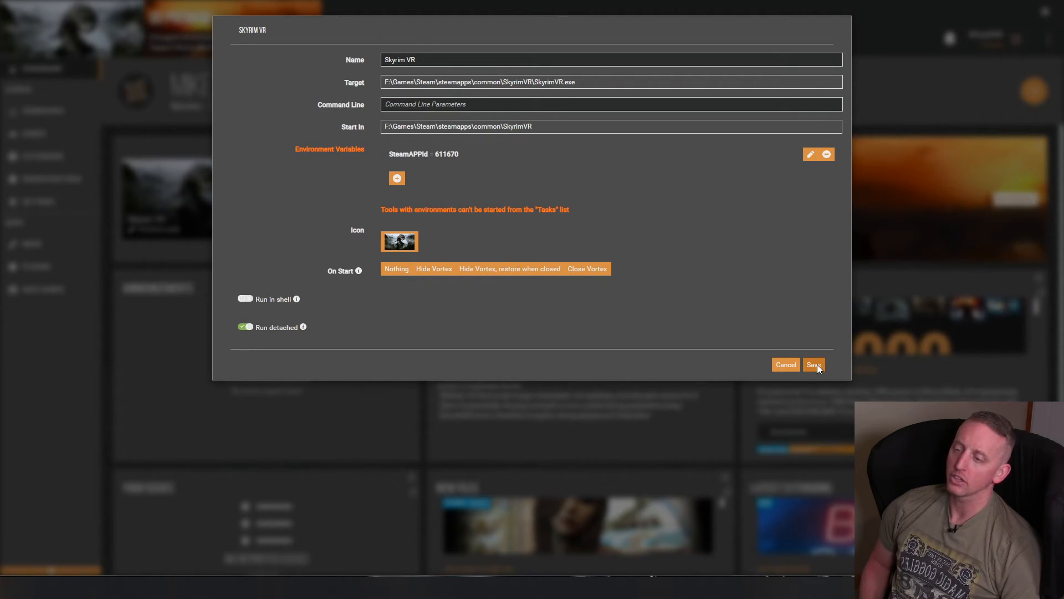
left_click(798, 366)
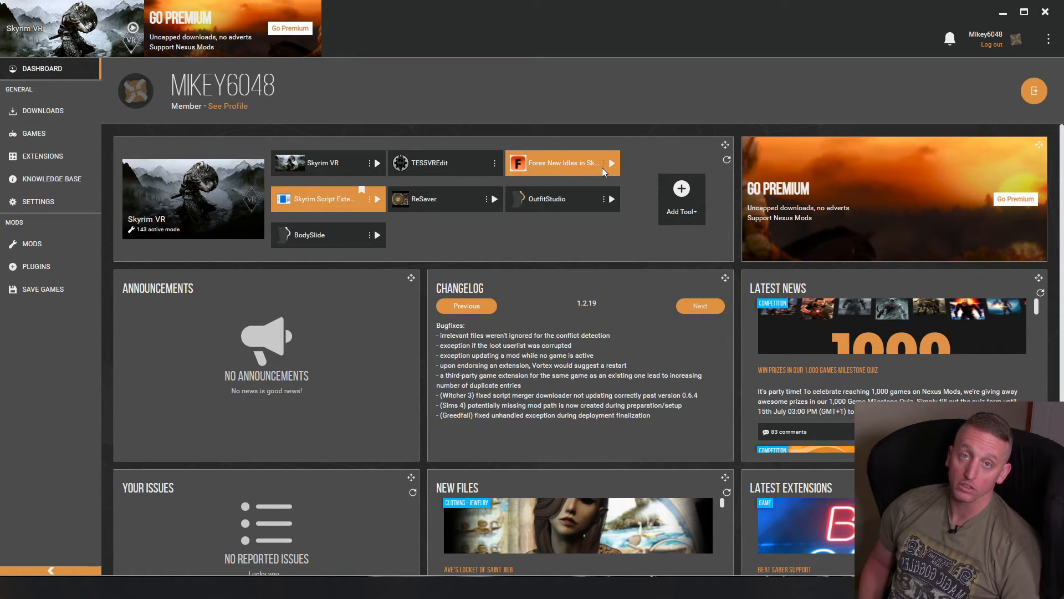
left_click(603, 163)
left_click(581, 191)
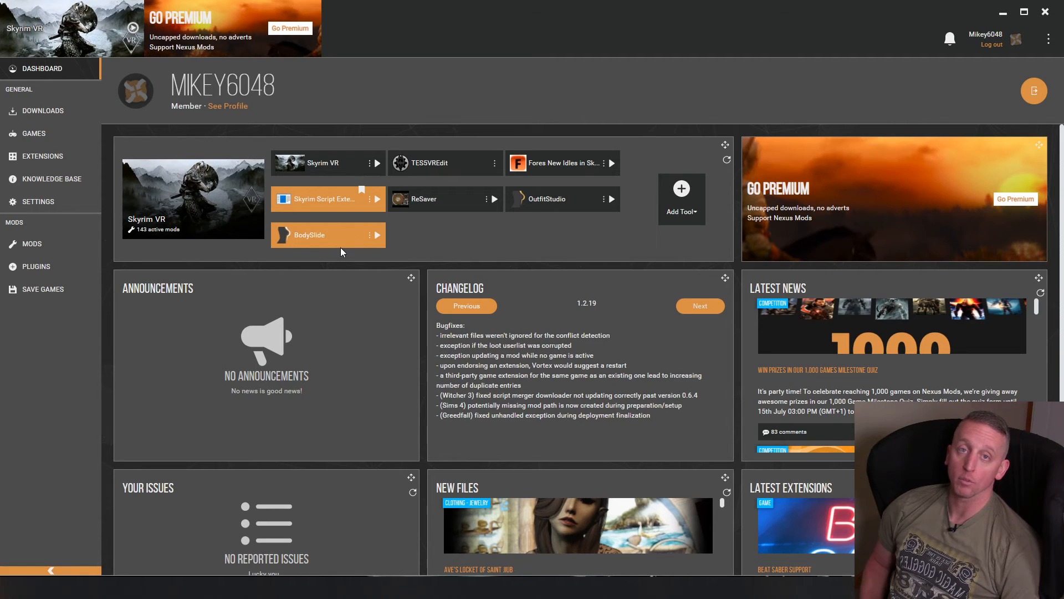
Review the installed Skyrim VR mods and look through the plugin list
left_click(56, 248)
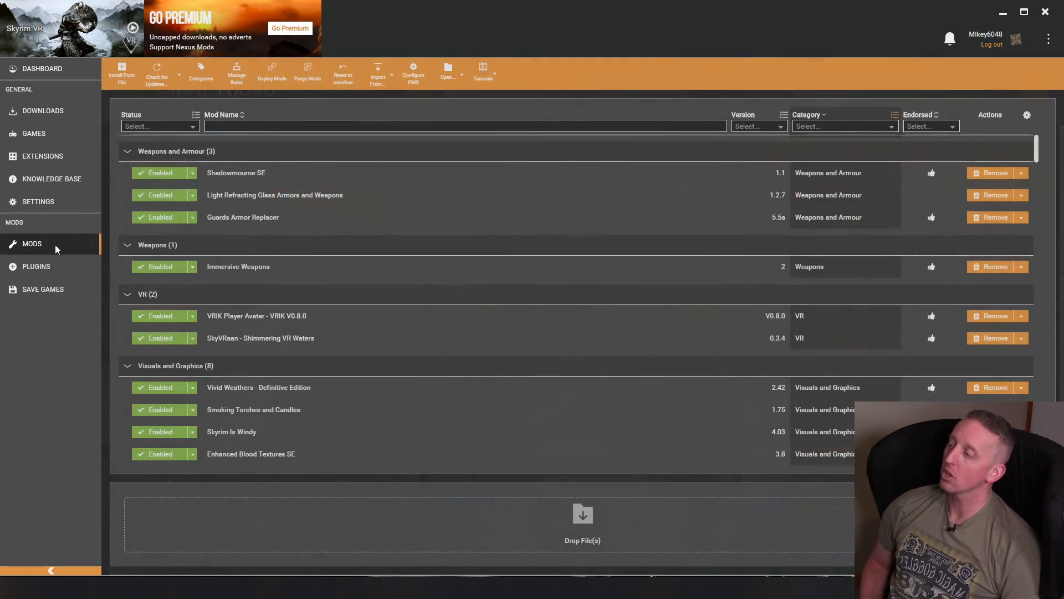
left_click(60, 269)
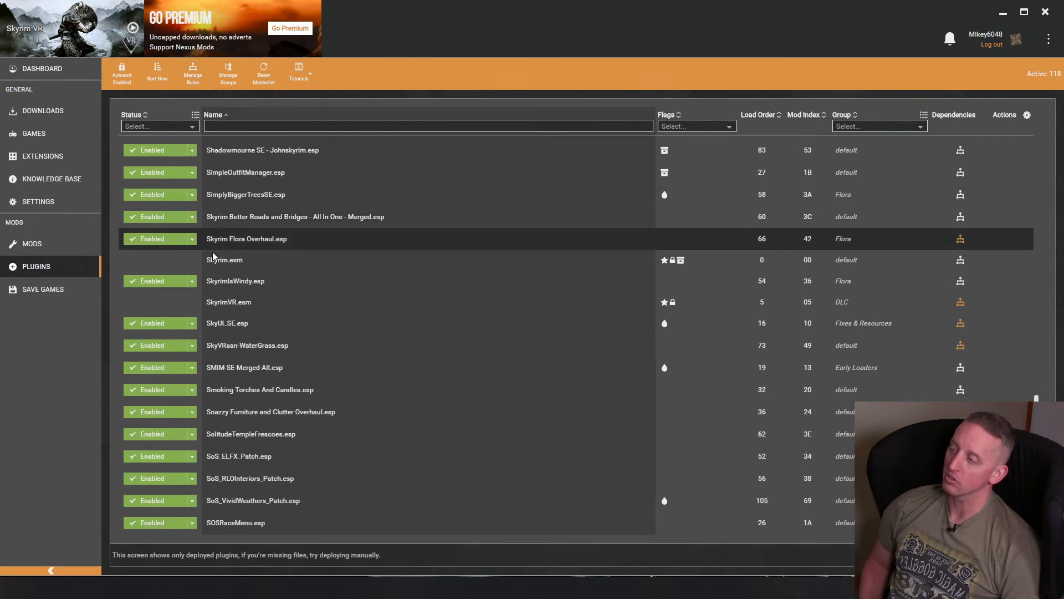
scroll(210, 252, "up", 15)
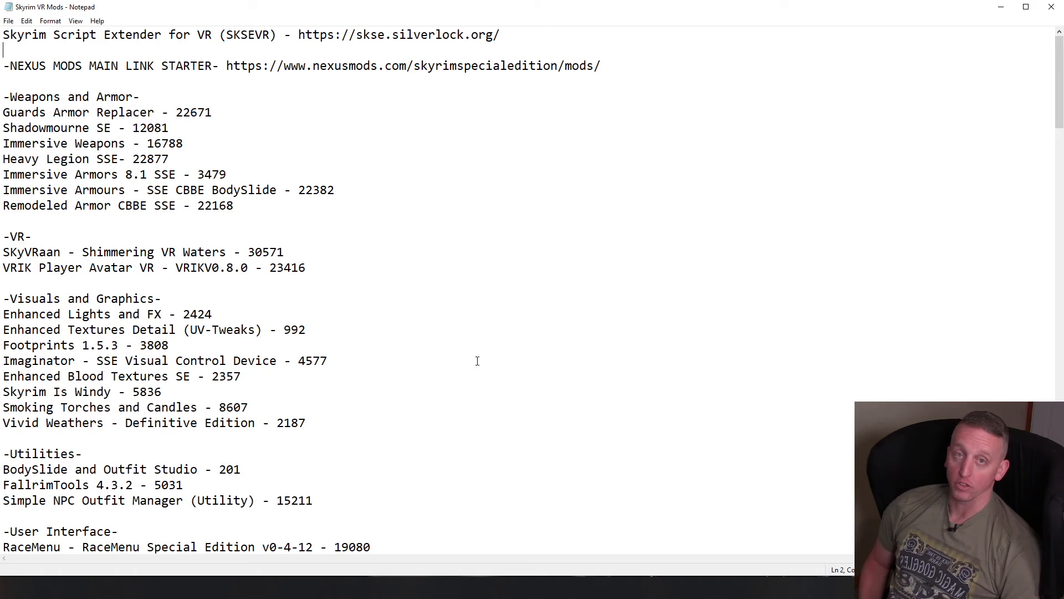
Switch to the Skyrim VR Mods text file in Notepad and examine all mod categories with their Nexus numbers, returning to the start
left_click_drag(1060, 93, 1047, 178)
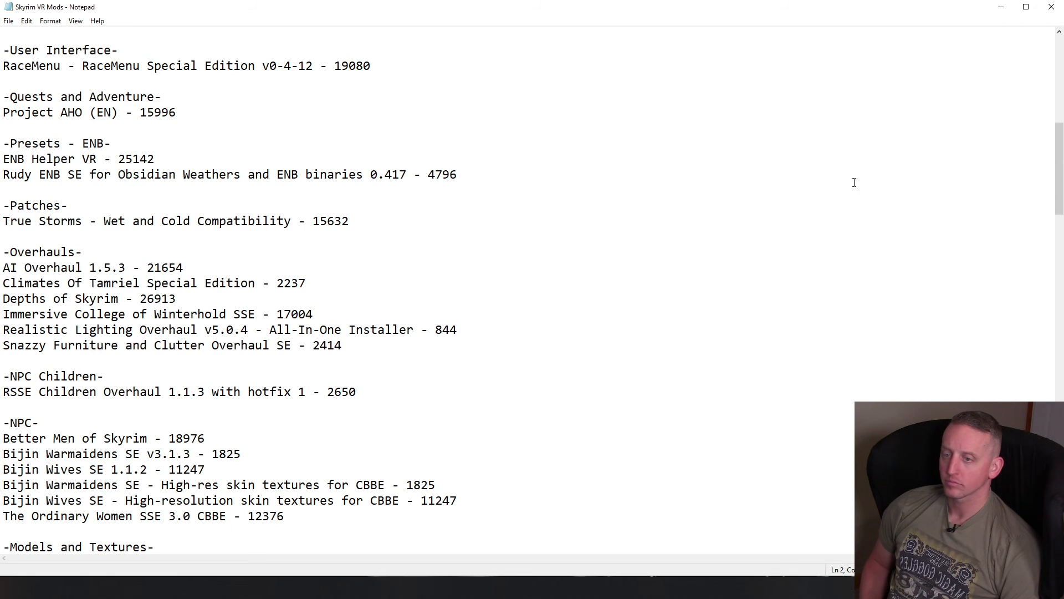
left_click_drag(1056, 145, 1054, 230)
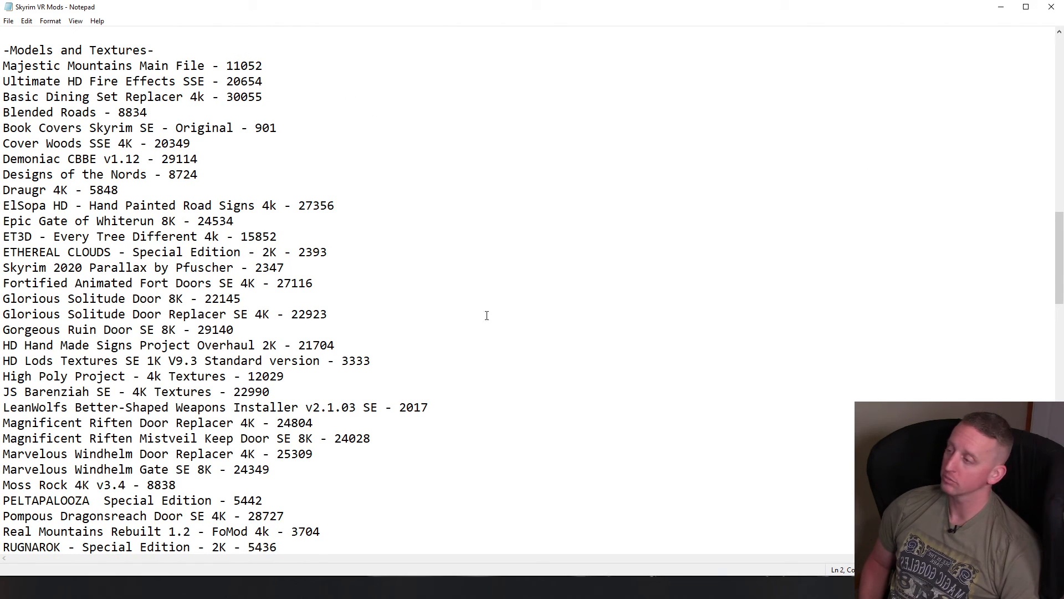
scroll(556, 396, "down", 3)
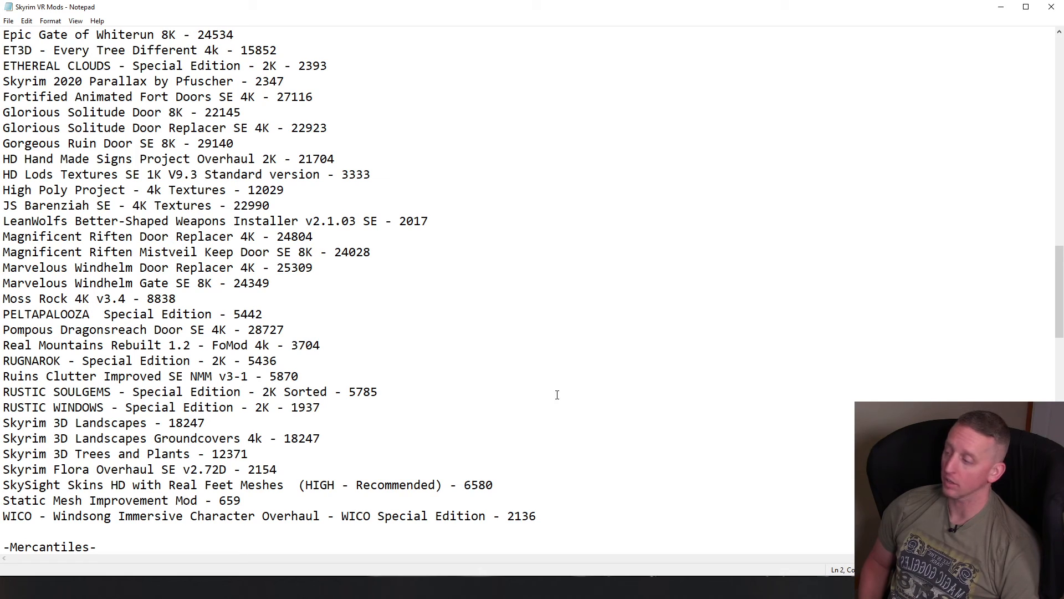
left_click_drag(1057, 268, 1057, 354)
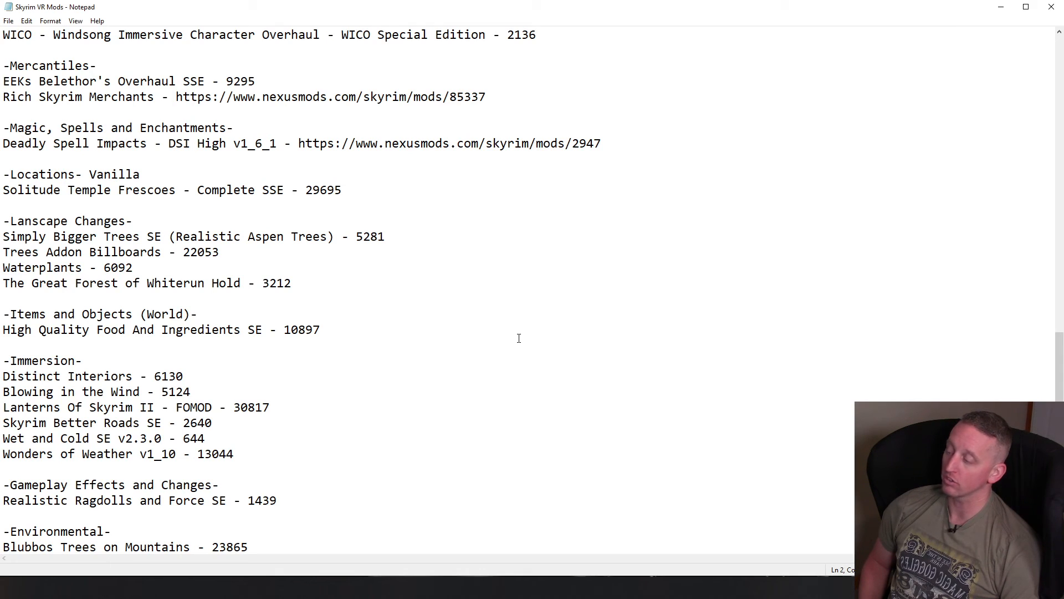
left_click_drag(1060, 340, 1061, 427)
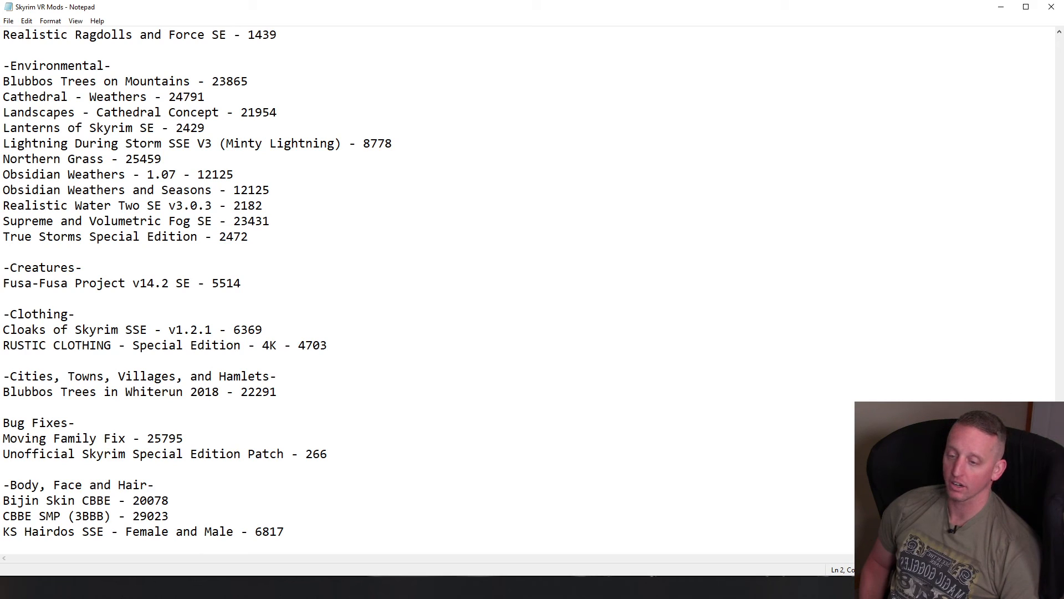
scroll(422, 288, "down", 4)
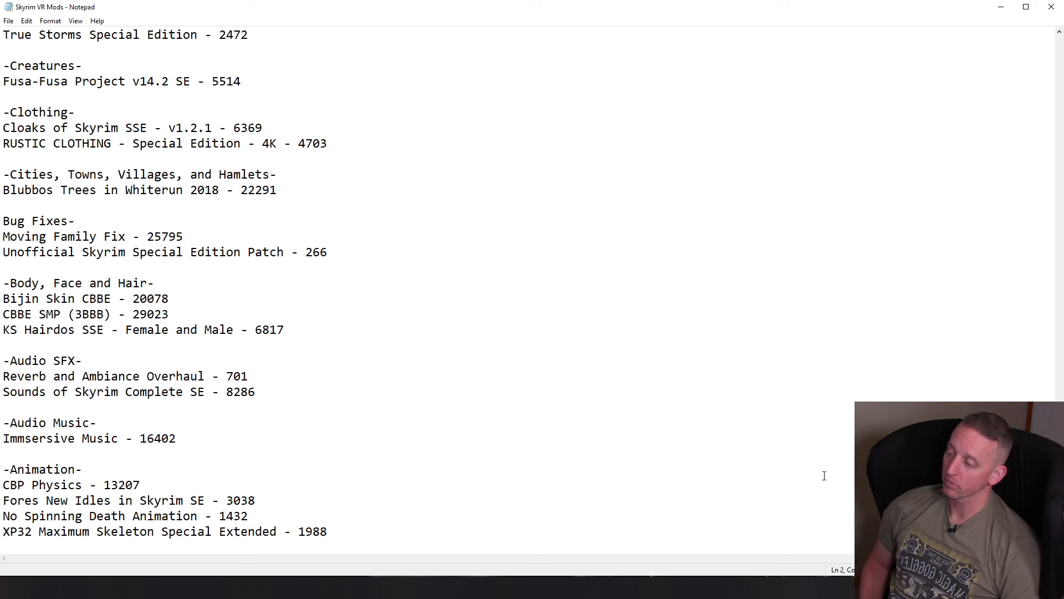
scroll(994, 313, "up", 14)
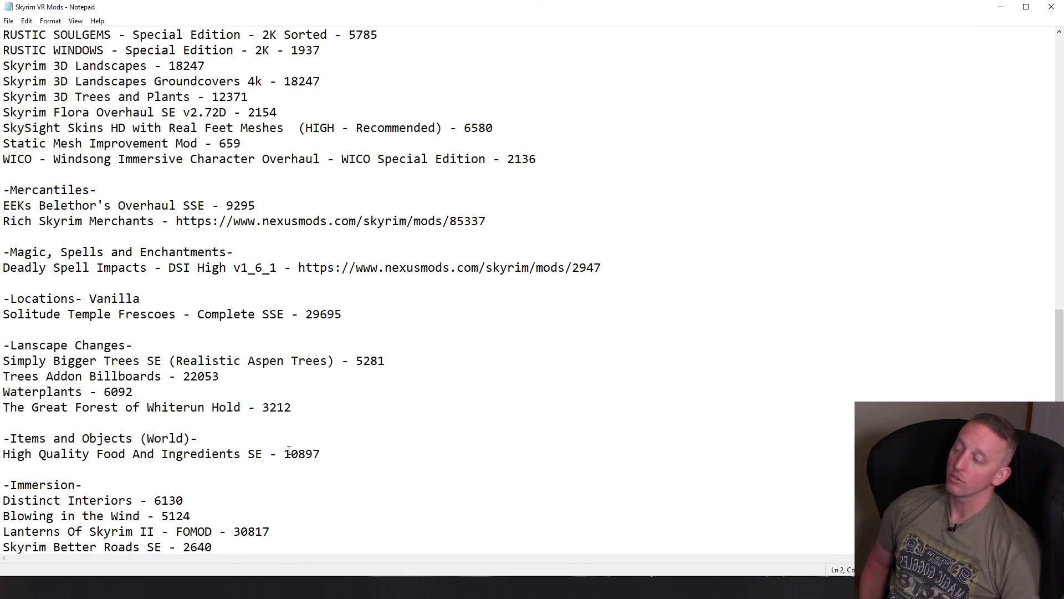
left_click_drag(1060, 379, 1053, 109)
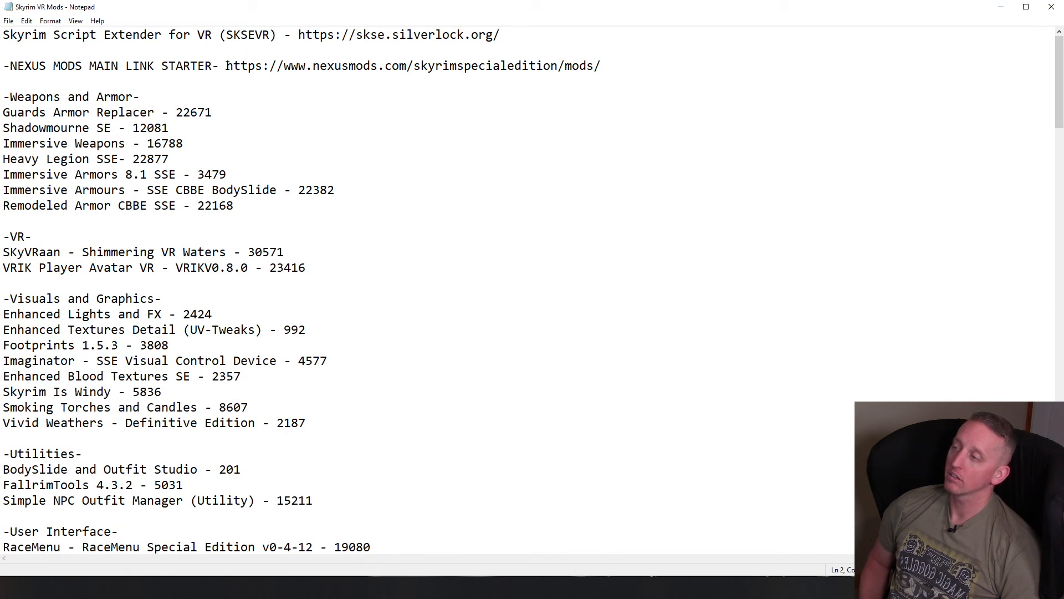